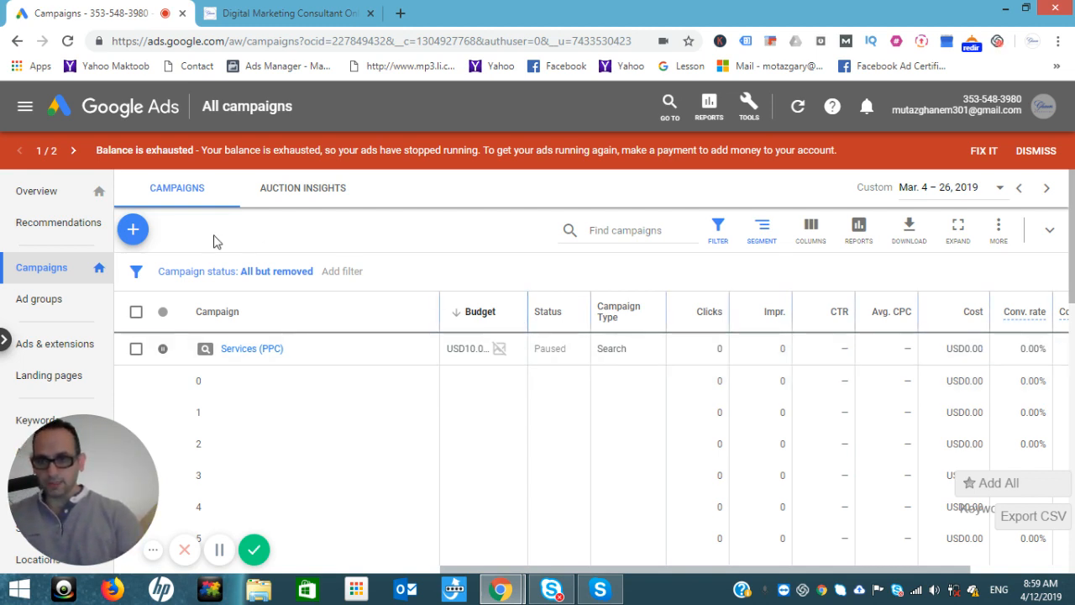
Step: Open the new-campaign options from the All campaigns list
click(134, 230)
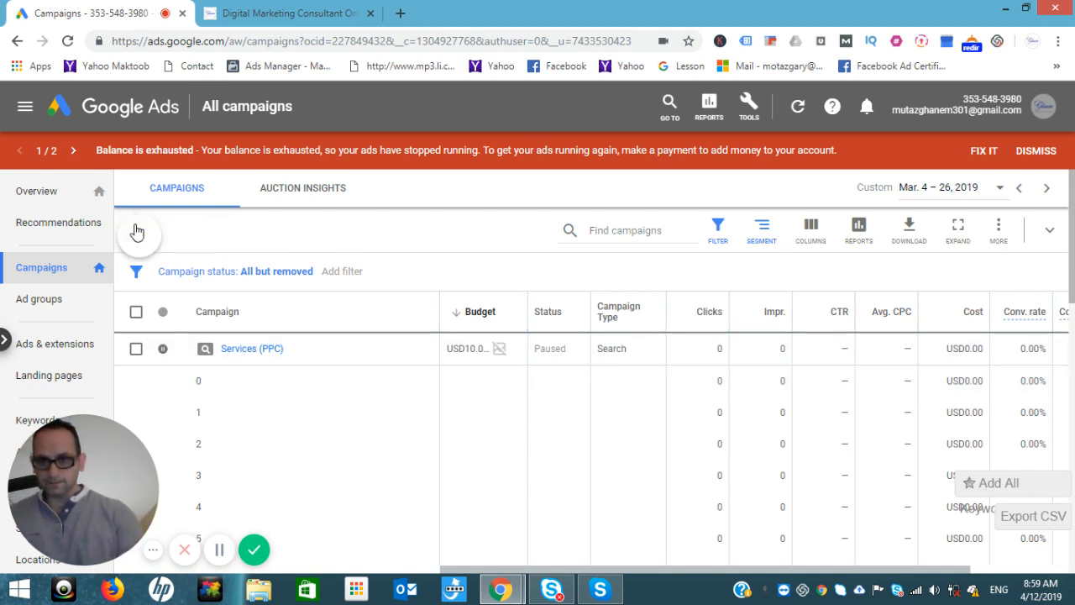
Step: Start a new Search campaign without a goal's guidance
click(178, 287)
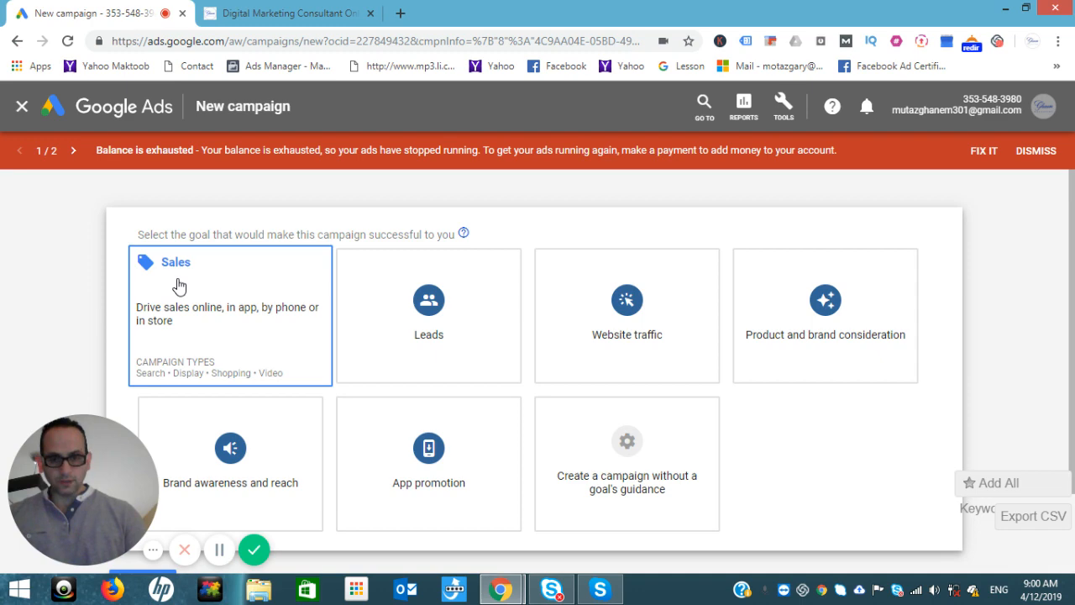
click(634, 470)
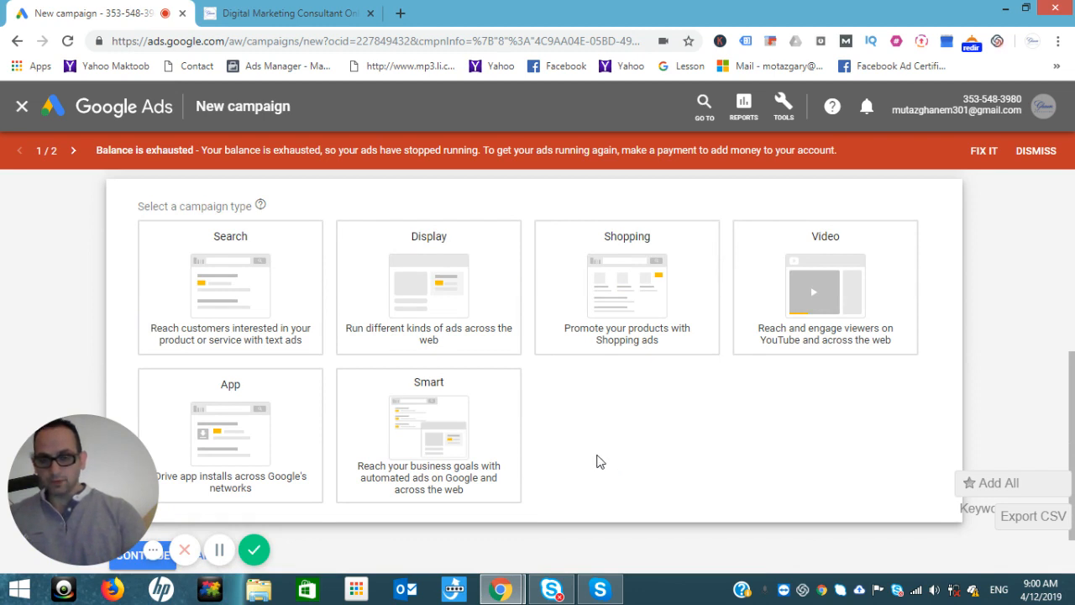
click(242, 304)
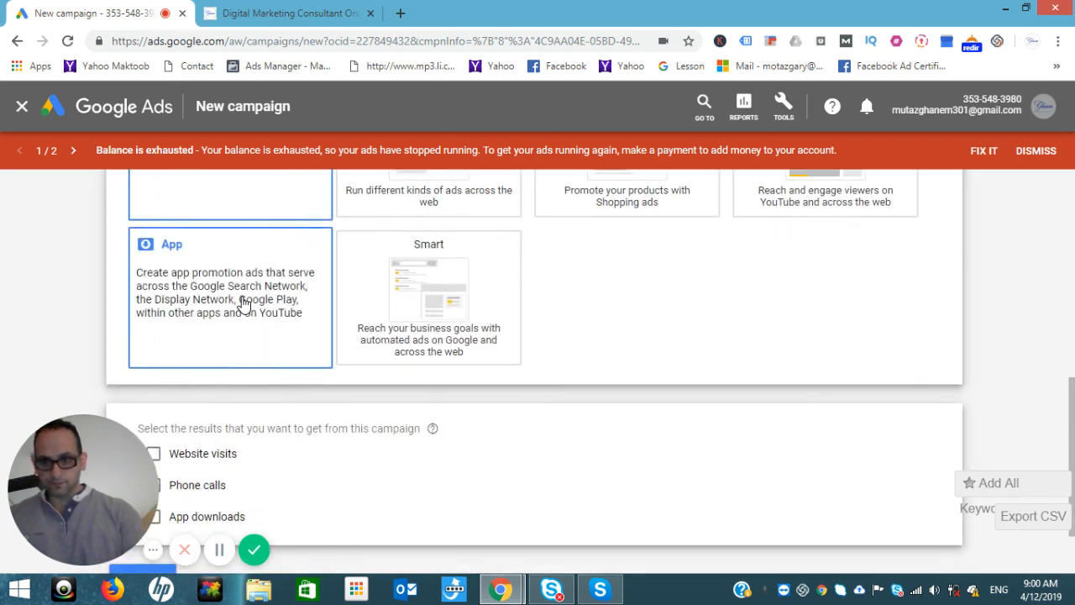
click(170, 456)
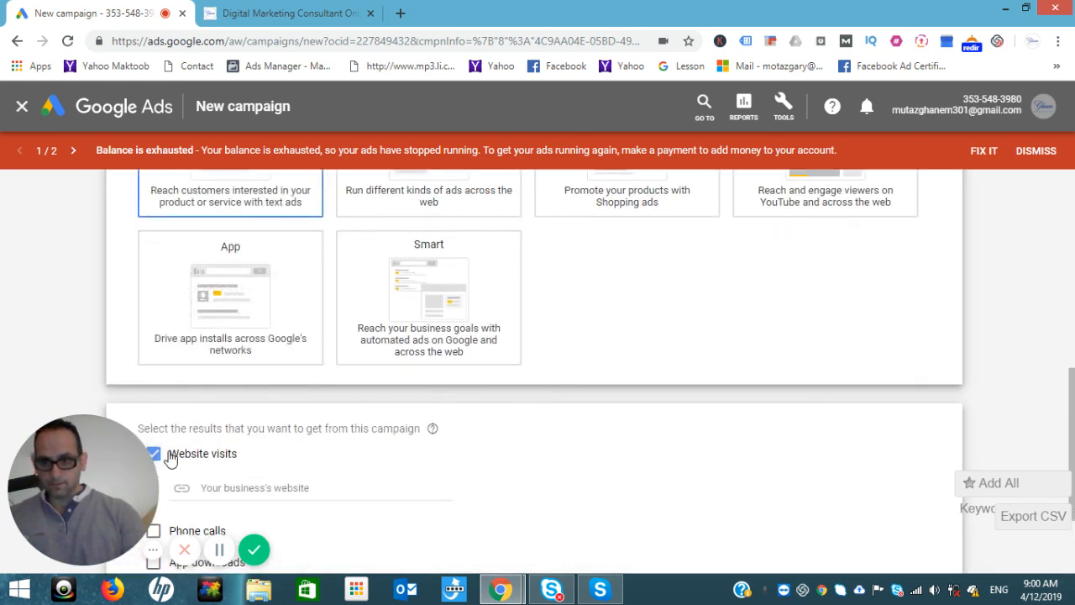
click(28, 435)
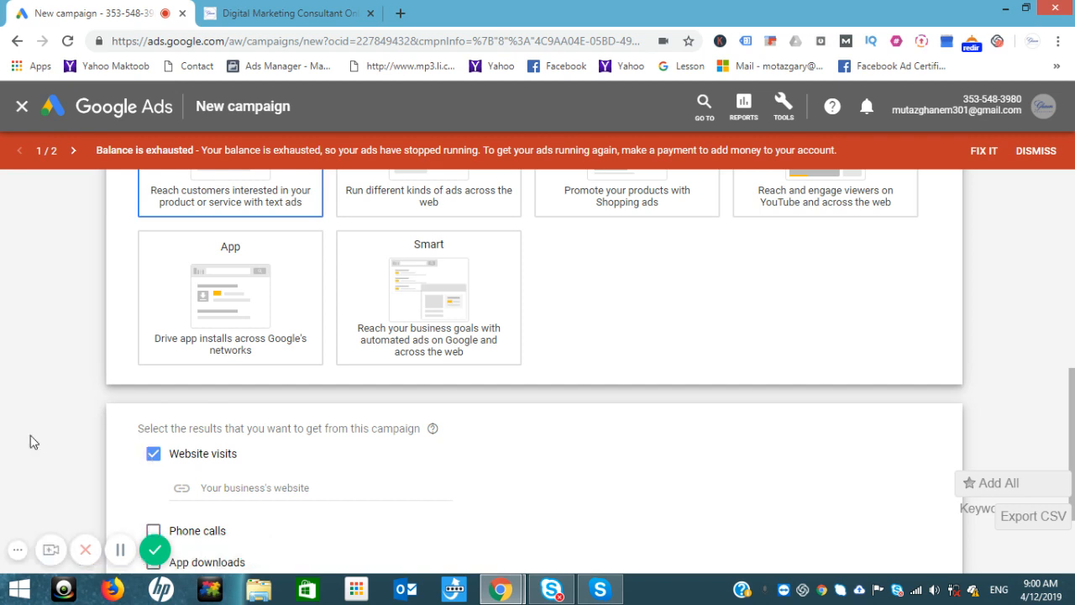
scroll(1073, 428, down, 2)
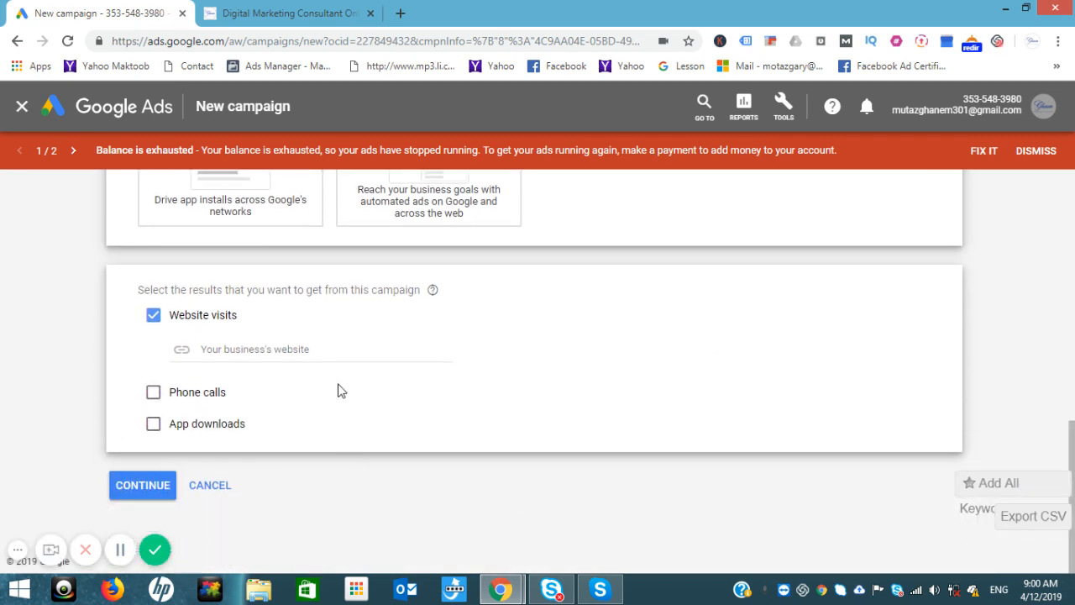
click(276, 342)
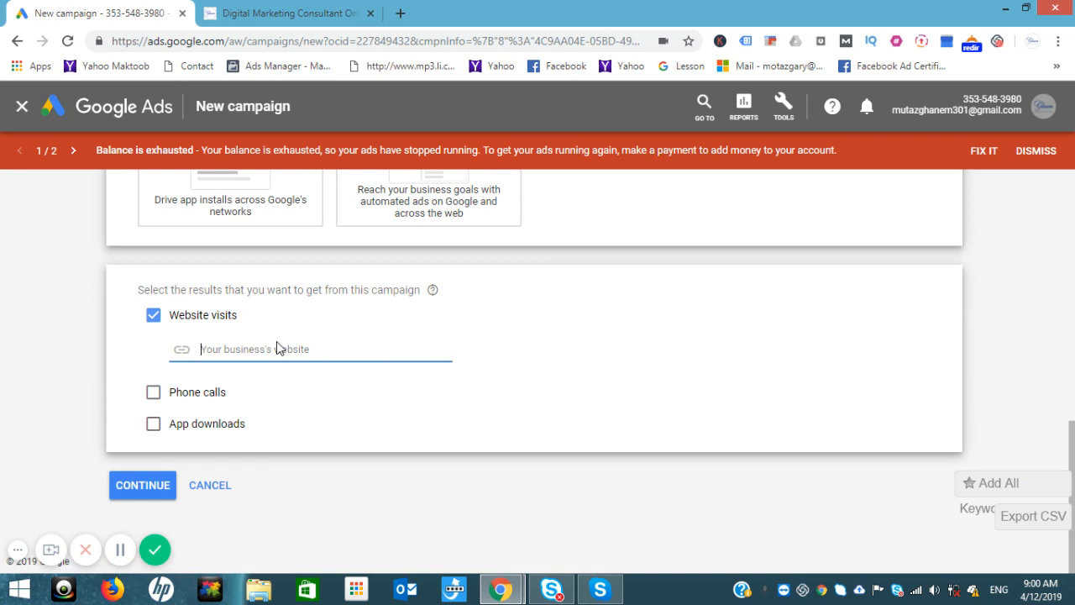
text(www.mghanem.com)
Step: Continue to campaign settings and clear the default name 'Search-53'
click(141, 485)
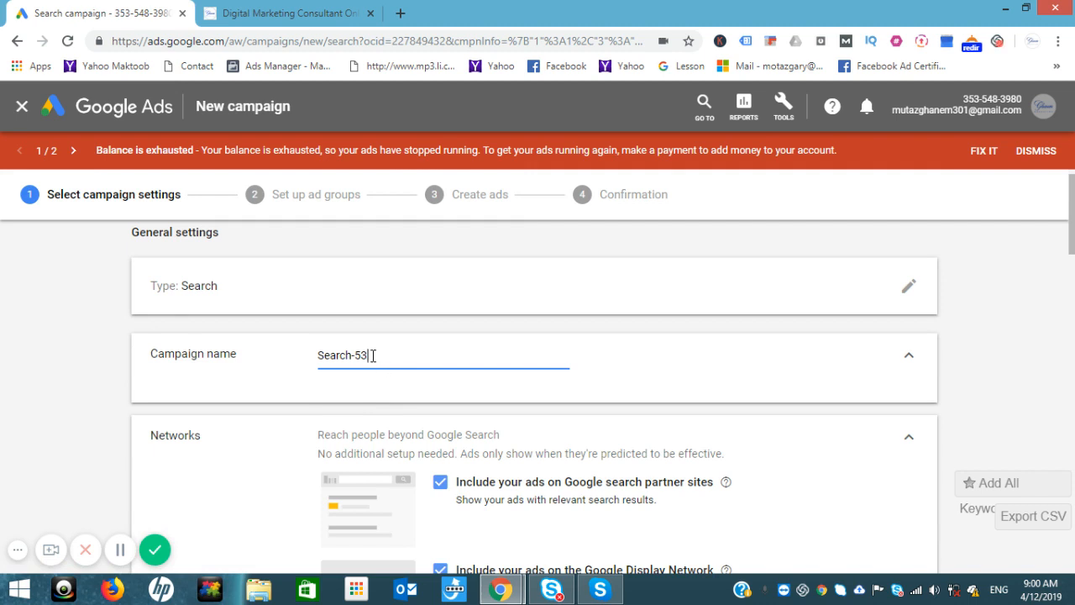
triple_click(372, 355)
key(BackSpace)
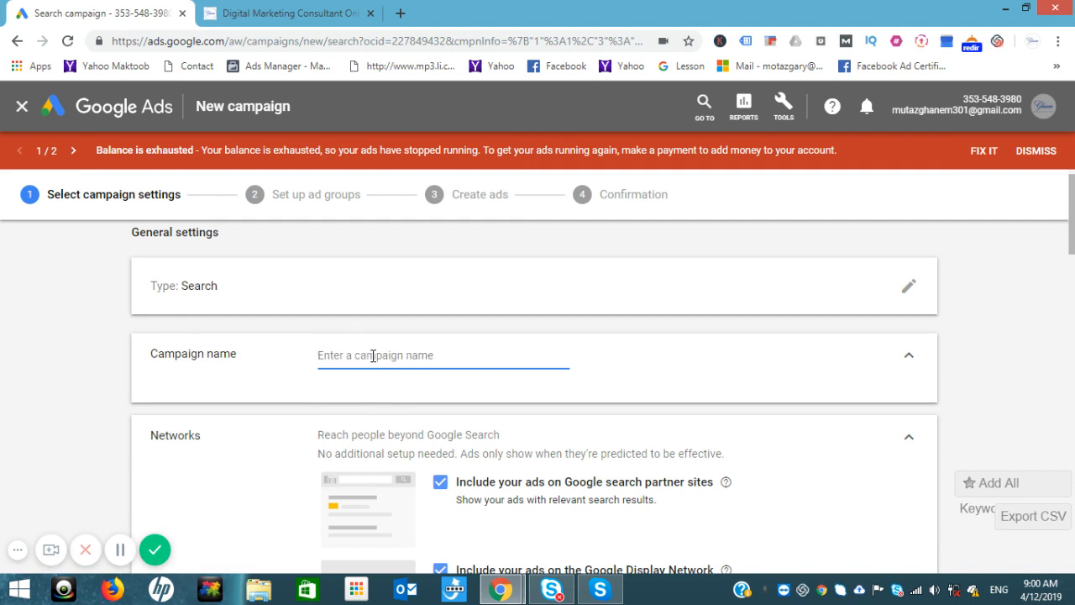
click(267, 11)
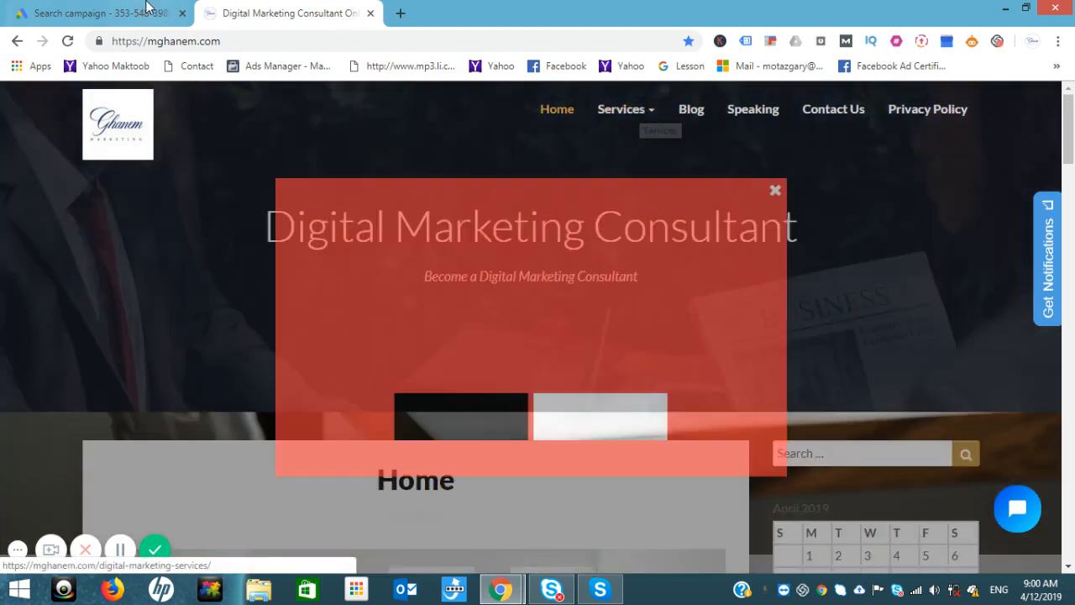
Step: Begin the campaign name with 'Services (' and dismiss the mghanem.com ebook popup
click(145, 8)
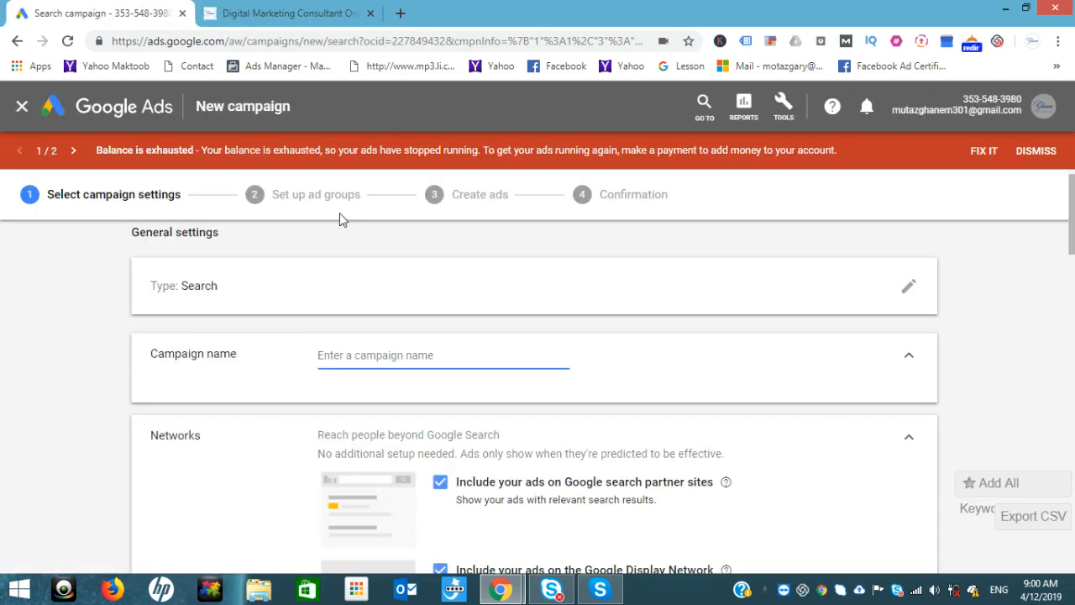
text(Ser)
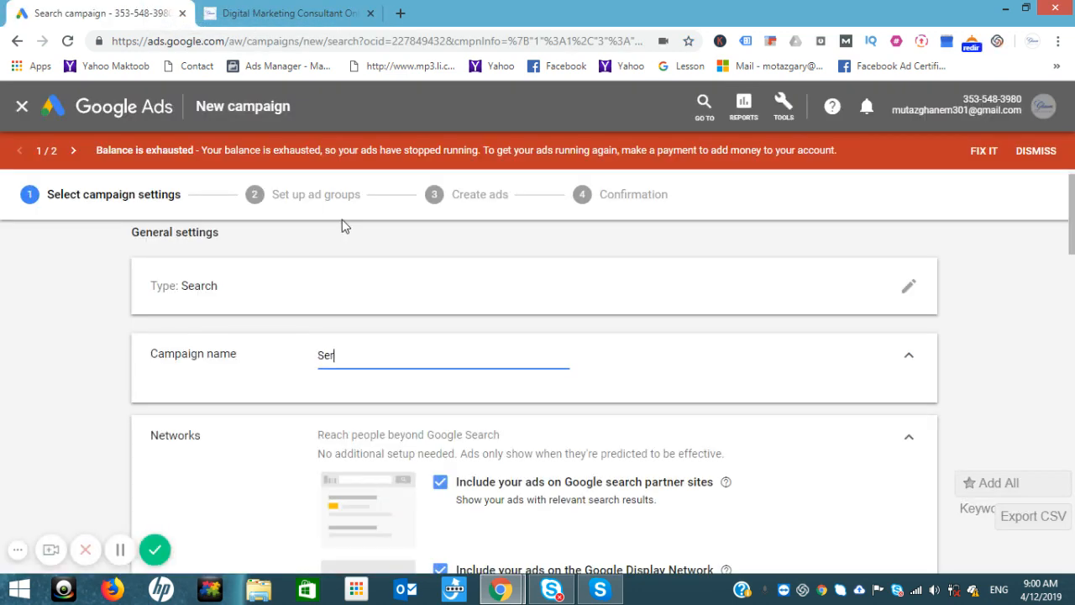
text(vices ()
click(332, 9)
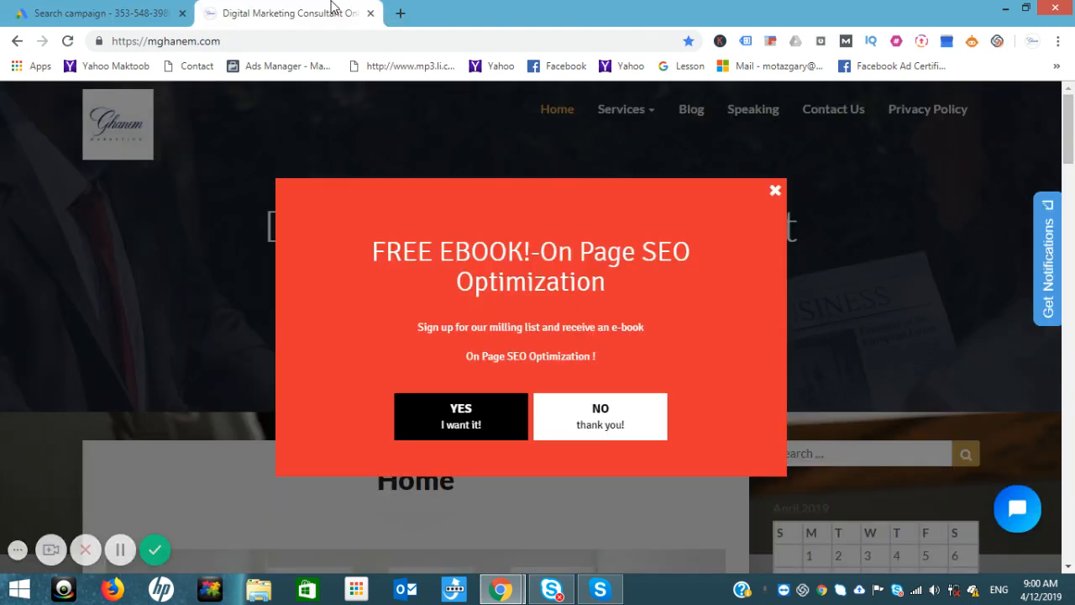
click(776, 191)
mouse_move(655, 121)
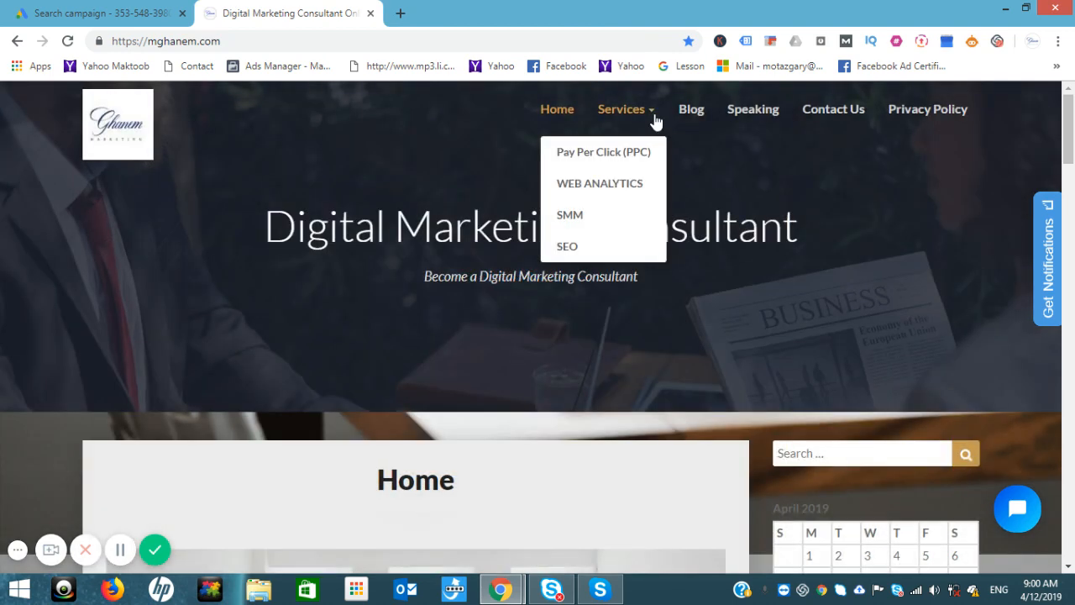
click(93, 11)
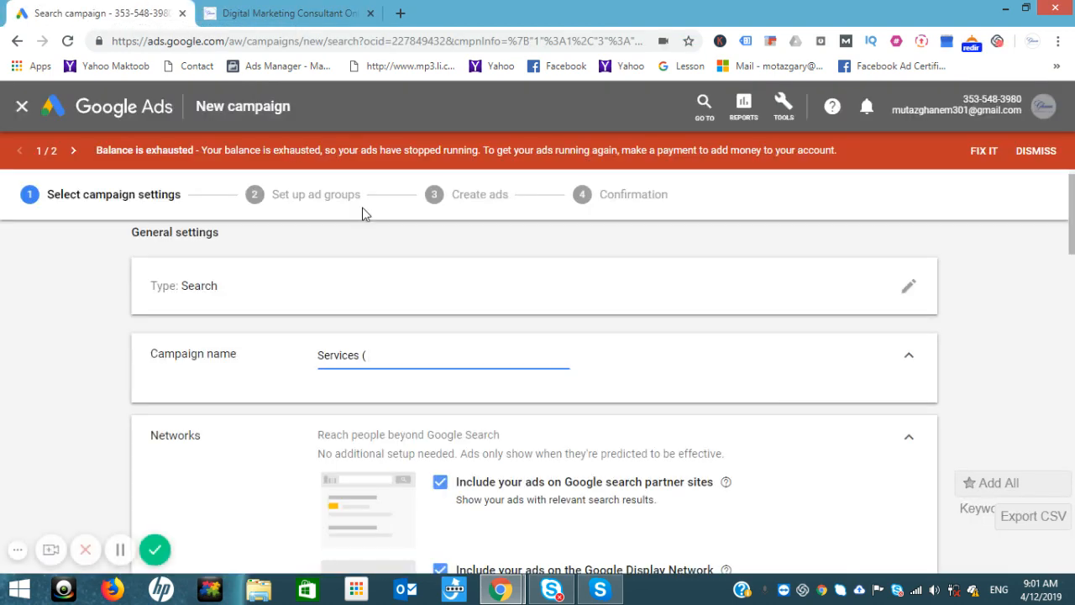
Step: Finish the name as 'Services ( PPC)' and untick search partners and Display Network
text(PPC))
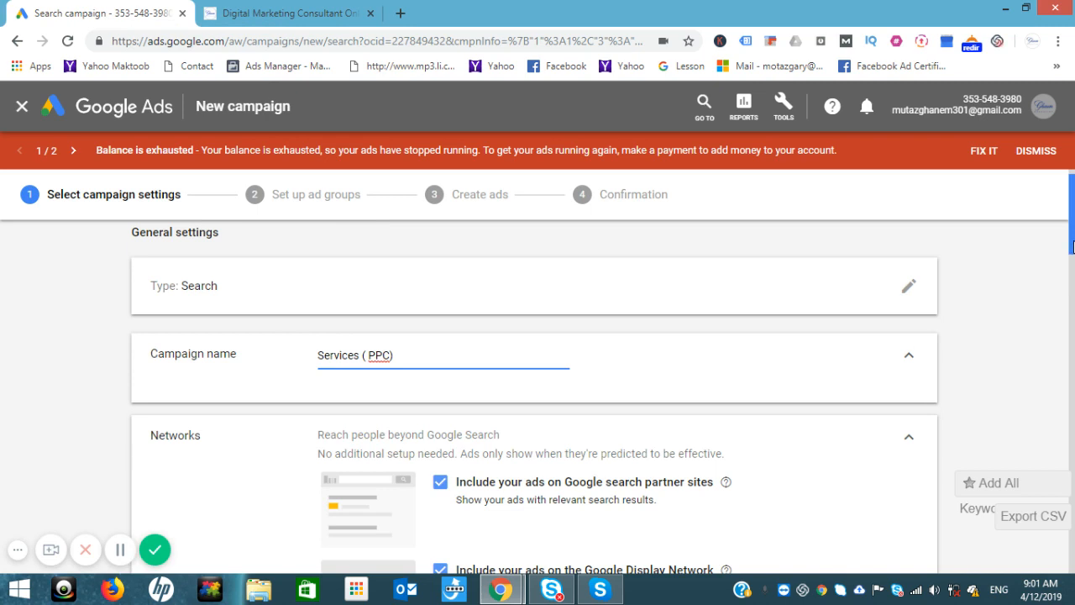
drag(1073, 247, 1073, 281)
key(super+c)
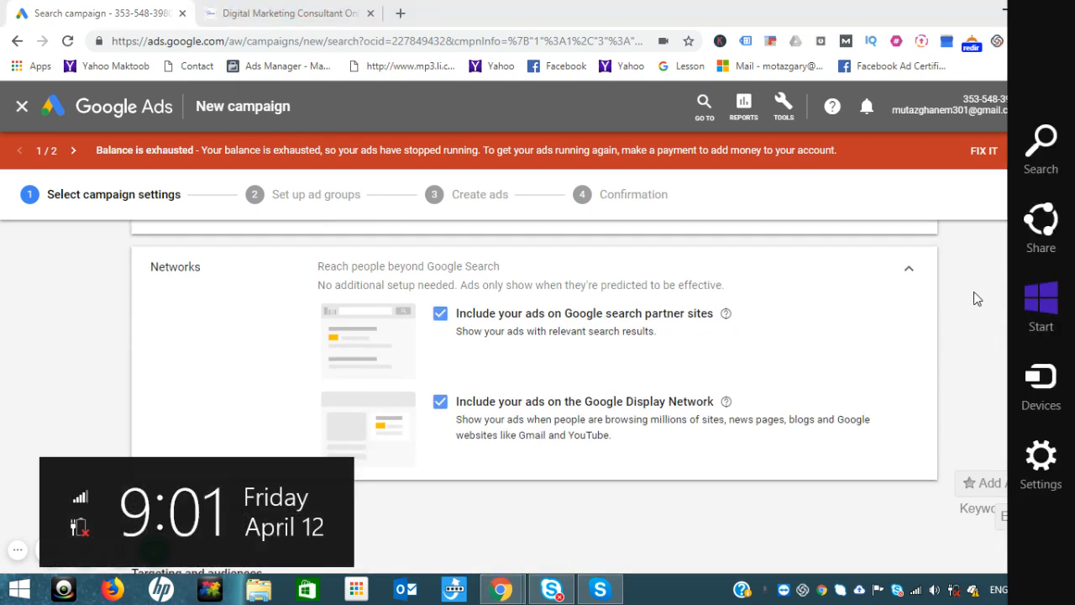
click(442, 316)
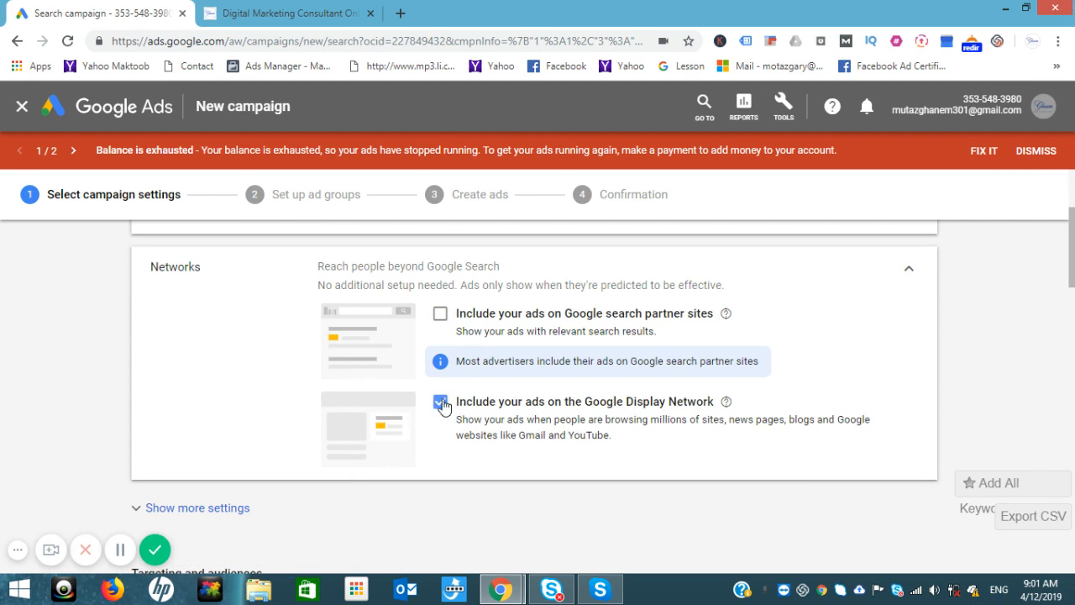
click(440, 403)
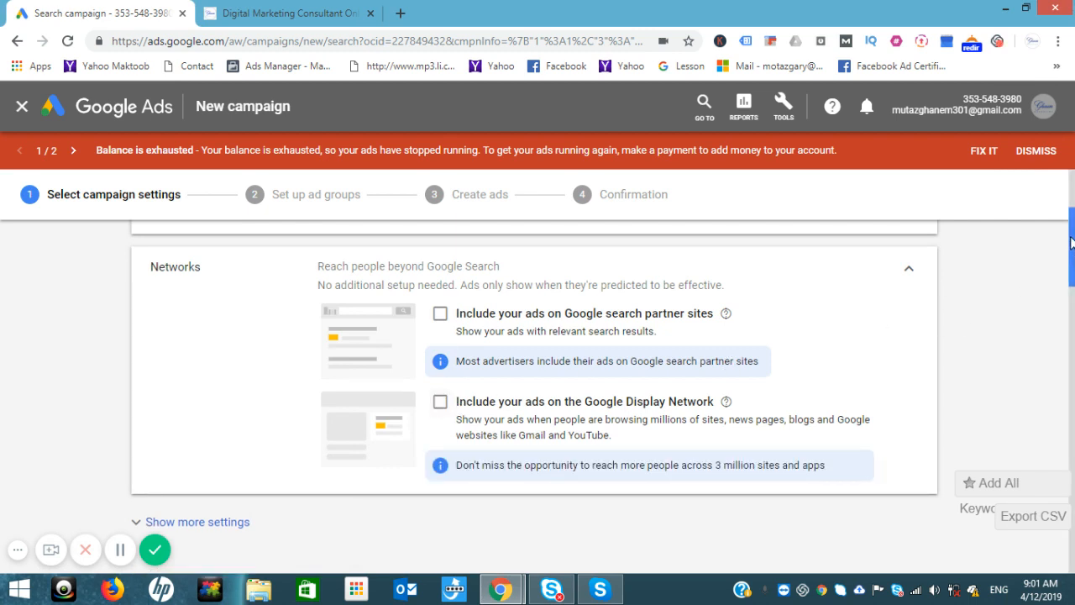
drag(1071, 242, 1072, 310)
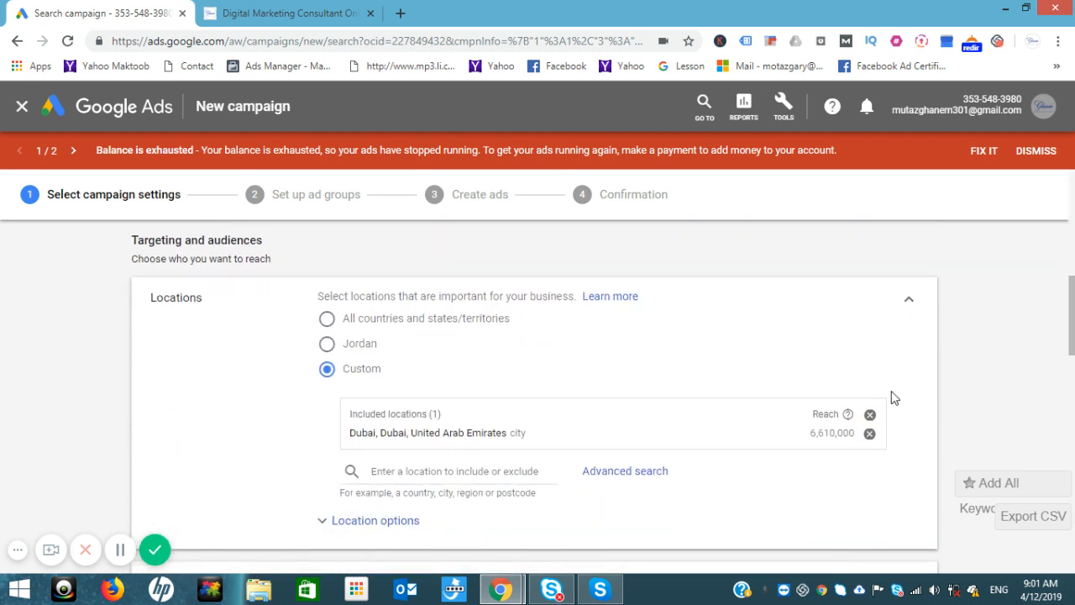
Step: Replace Dubai with Saudi Arabia as the targeted location
click(869, 434)
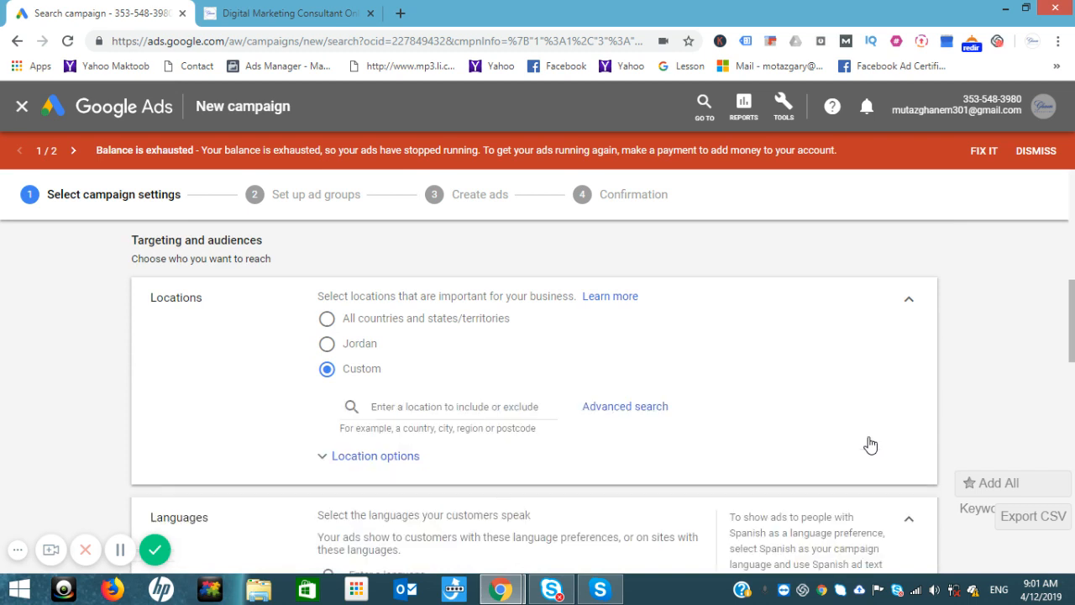
click(421, 407)
text(Saudi)
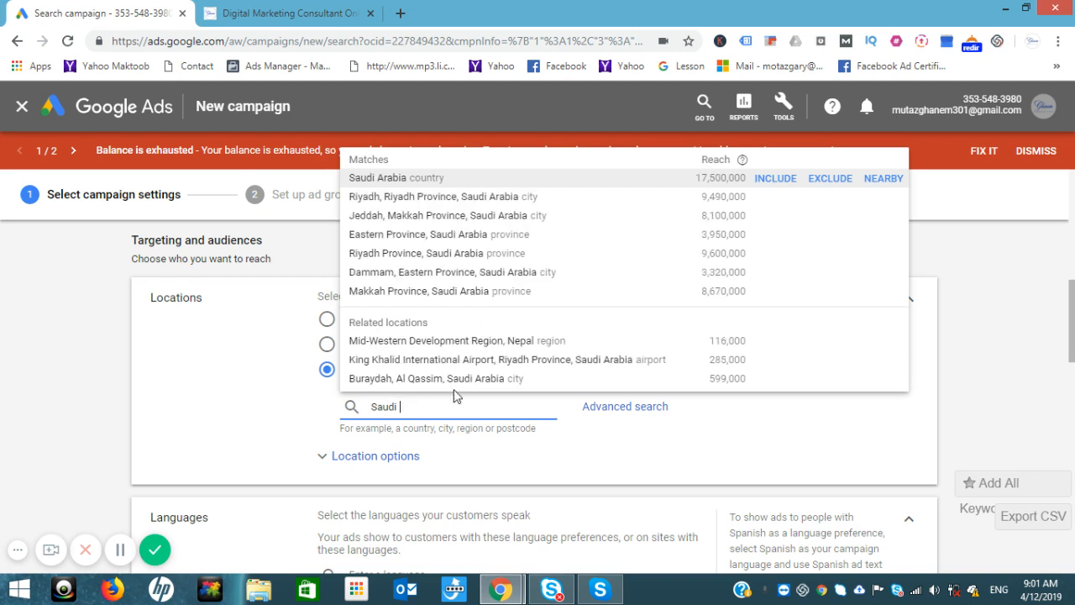
mouse_move(794, 202)
click(775, 179)
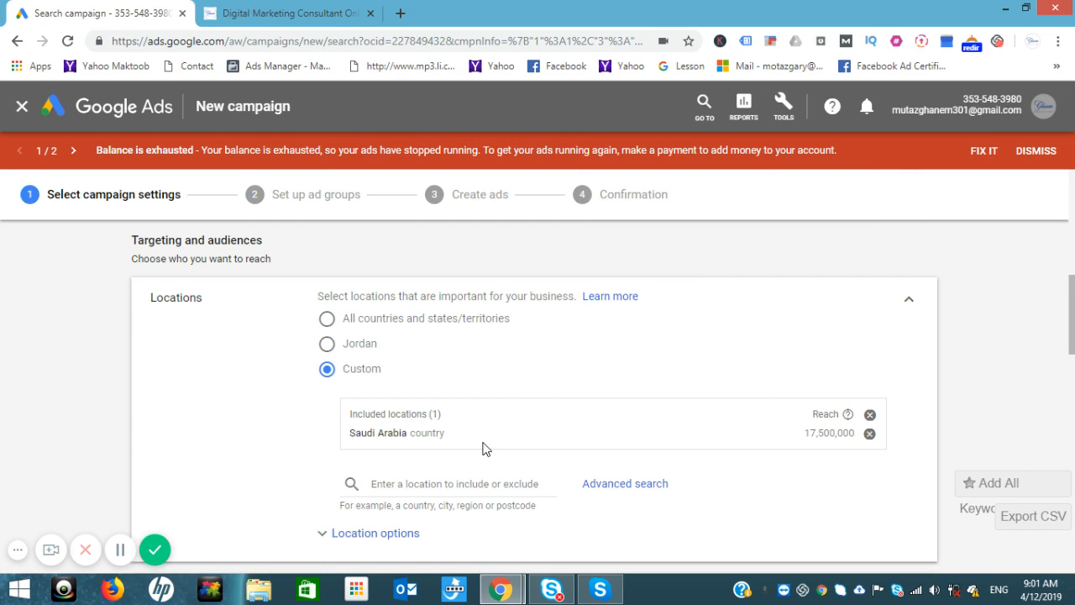
Step: Exclude Jeddah, Makkah Province from the location targeting
click(487, 483)
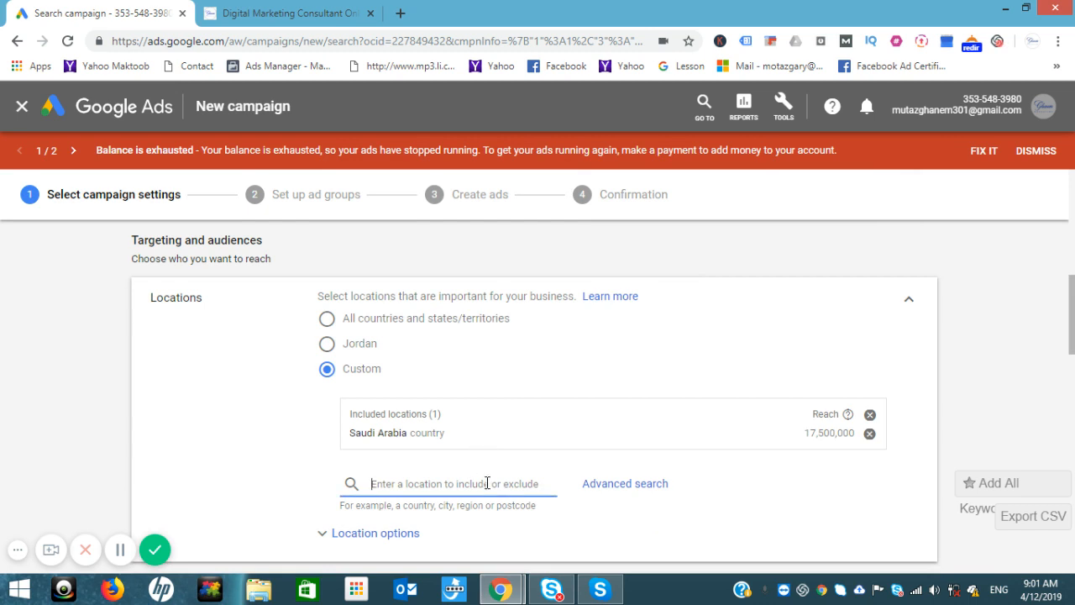
text(Je)
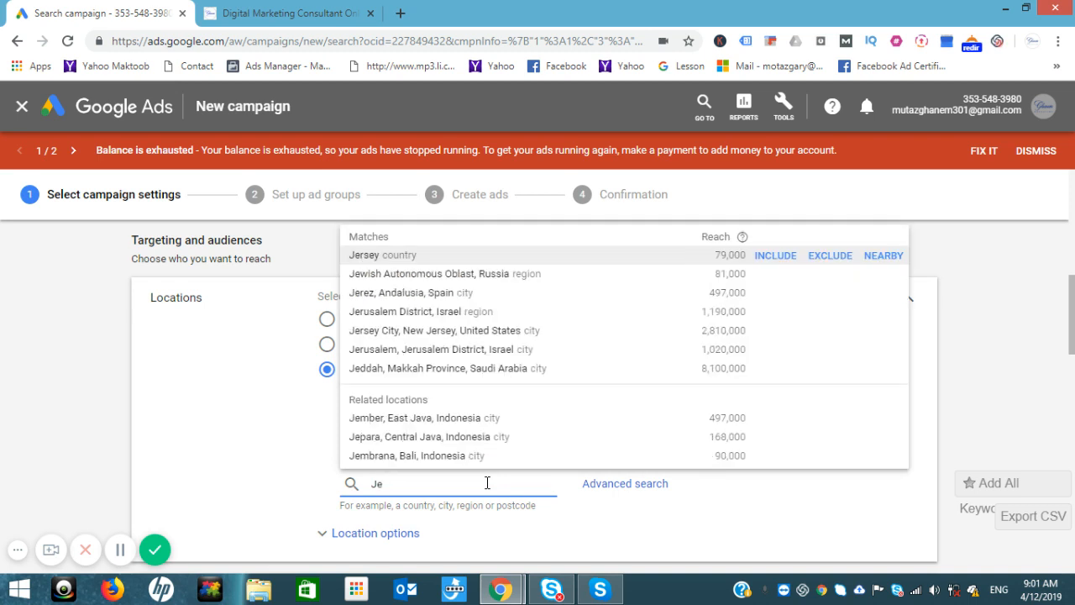
text(d)
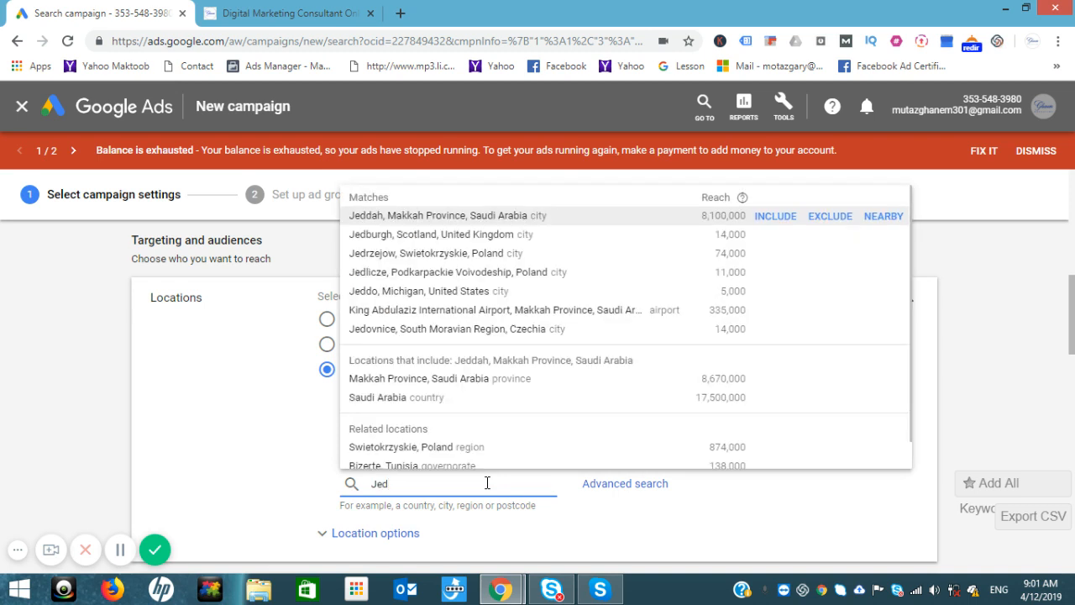
click(823, 220)
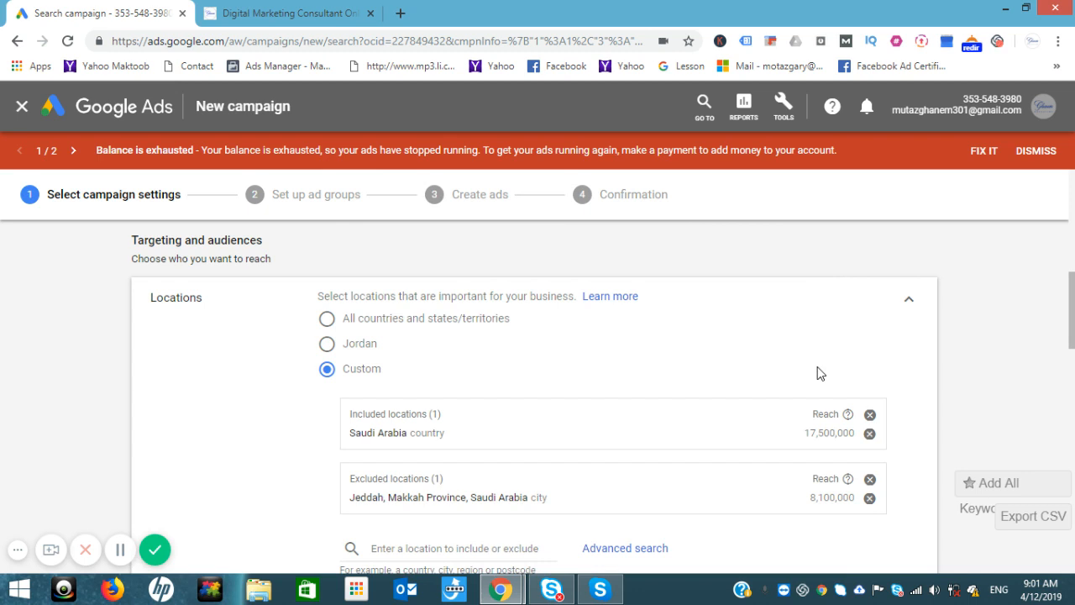
click(647, 549)
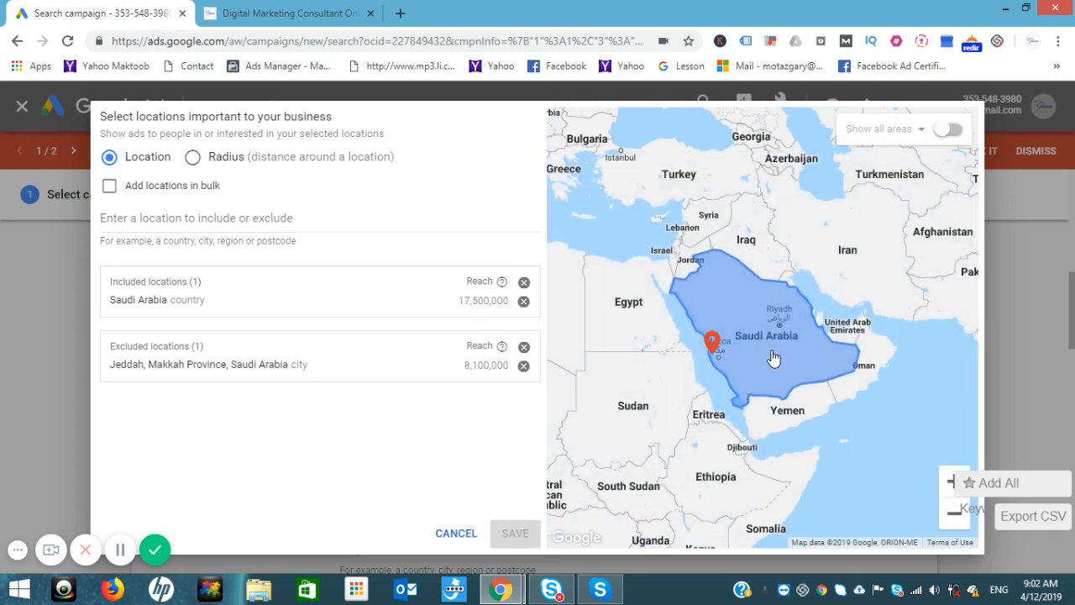
click(458, 539)
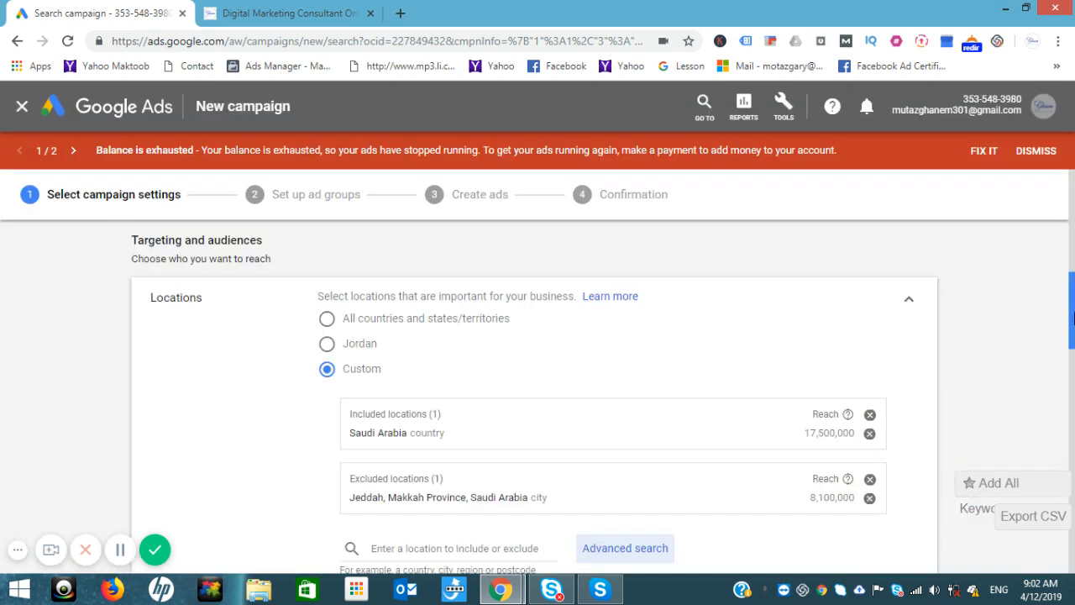
scroll(1072, 316, down, 3)
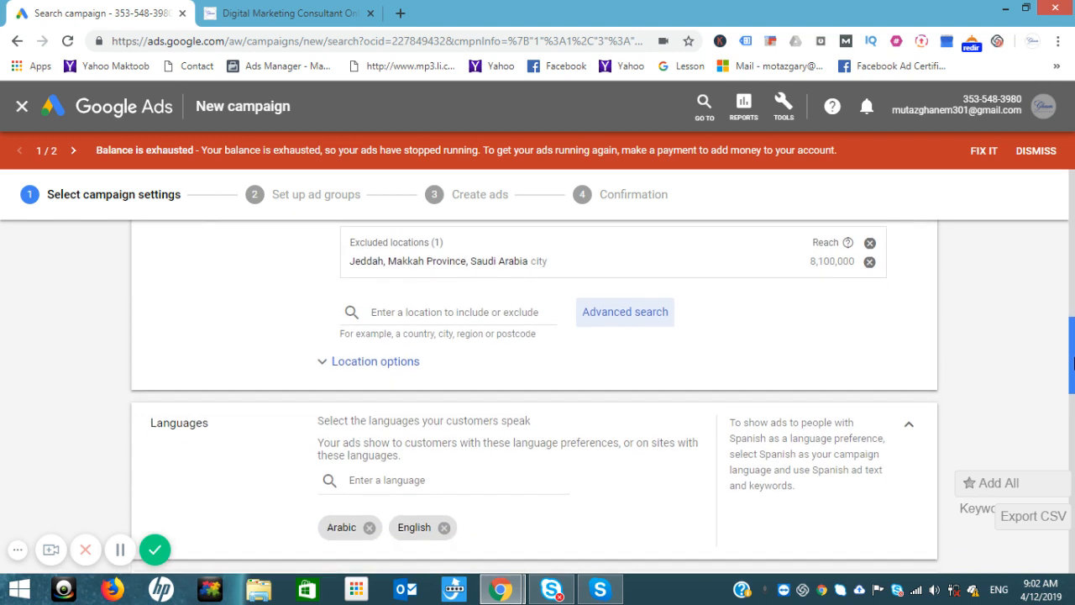
Step: Target only people physically in included locations and drop Arabic, leaving English
click(370, 362)
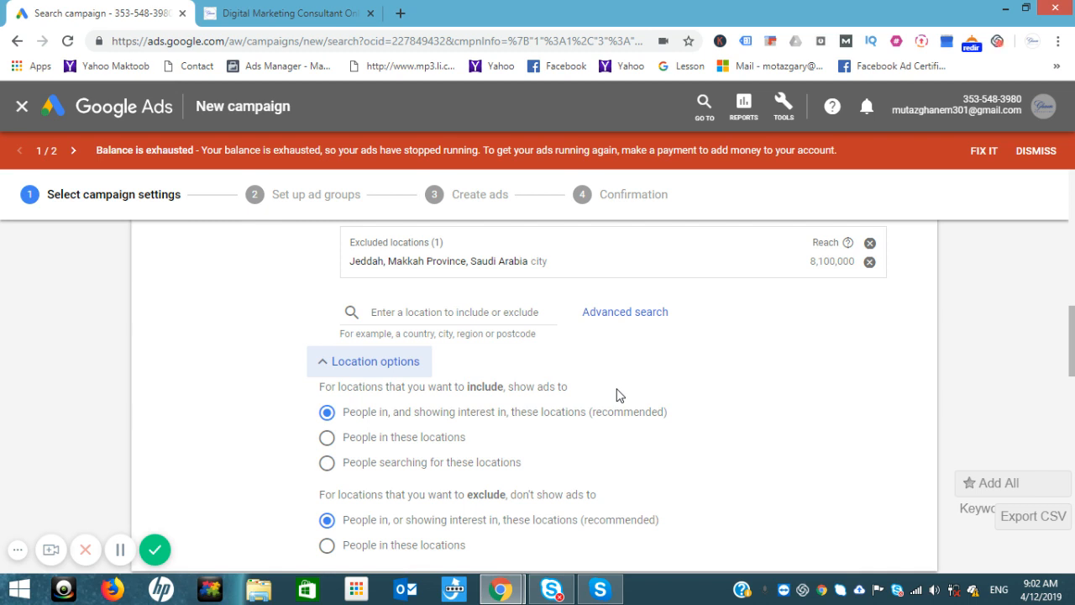
click(327, 439)
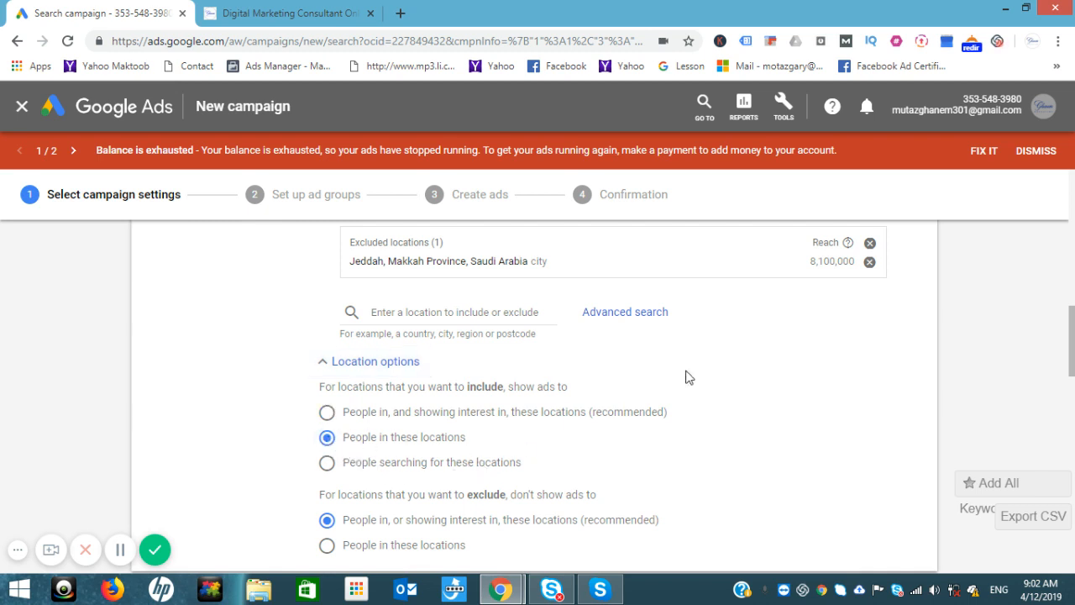
drag(1074, 344, 1073, 395)
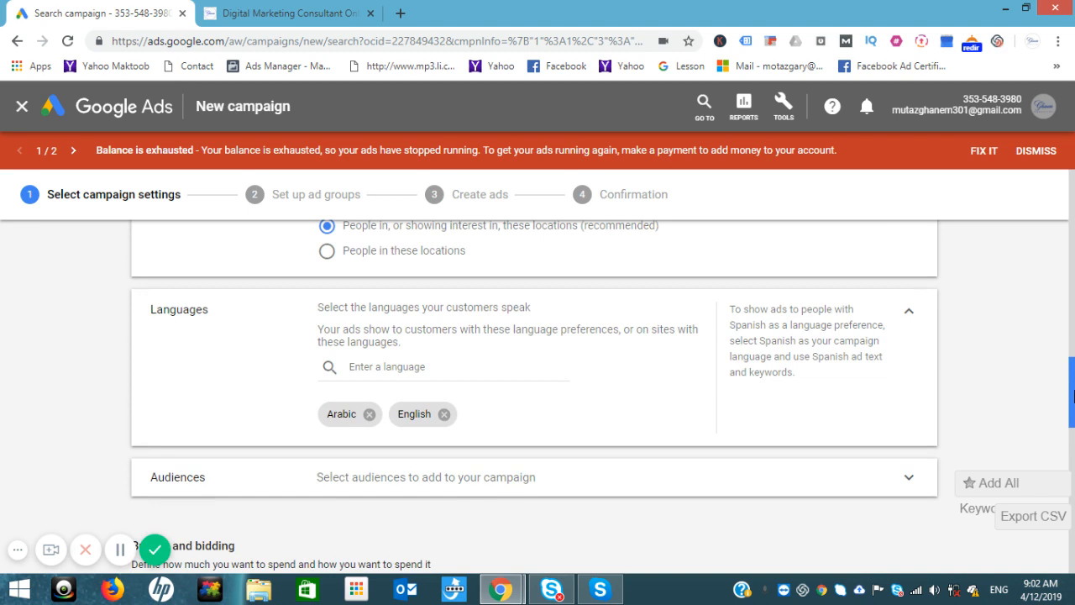
click(369, 414)
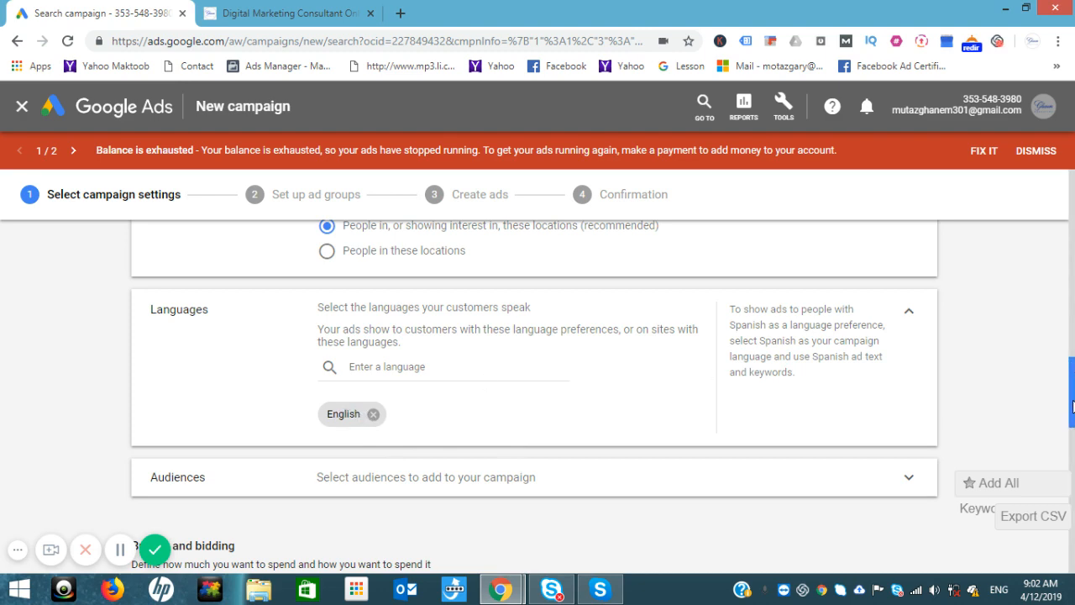
drag(1073, 407, 1072, 457)
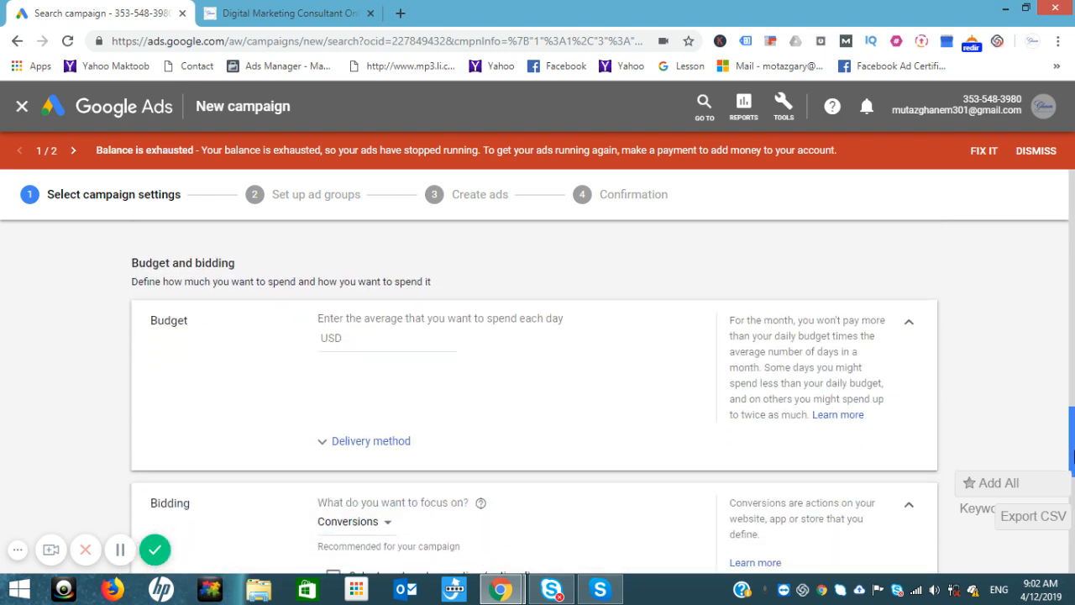
Step: Set the campaign's daily budget to USD 100
click(353, 338)
text(100)
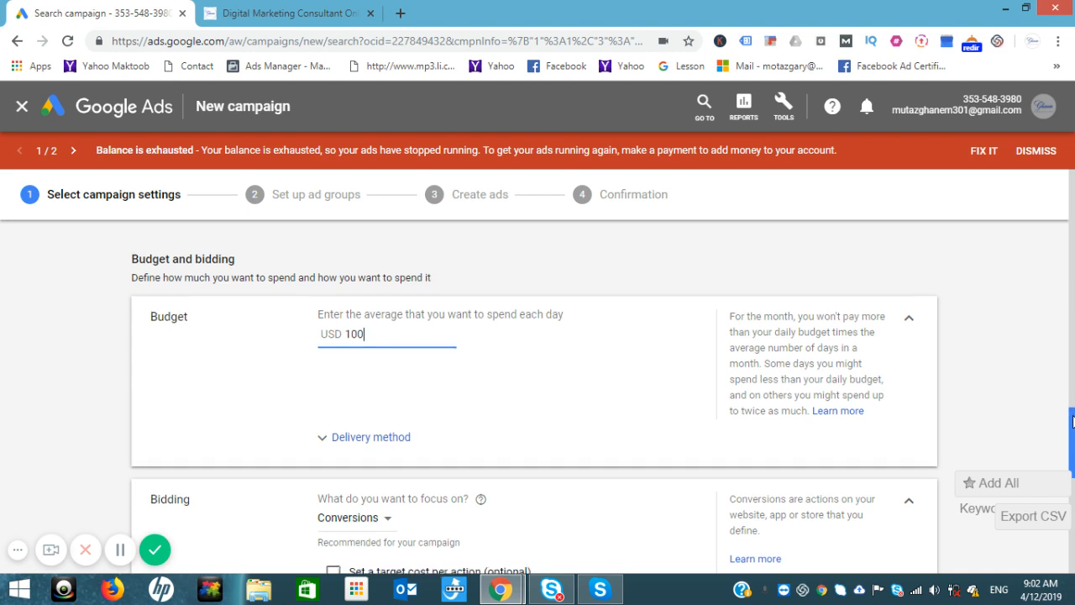
scroll(666, 405, down, 3)
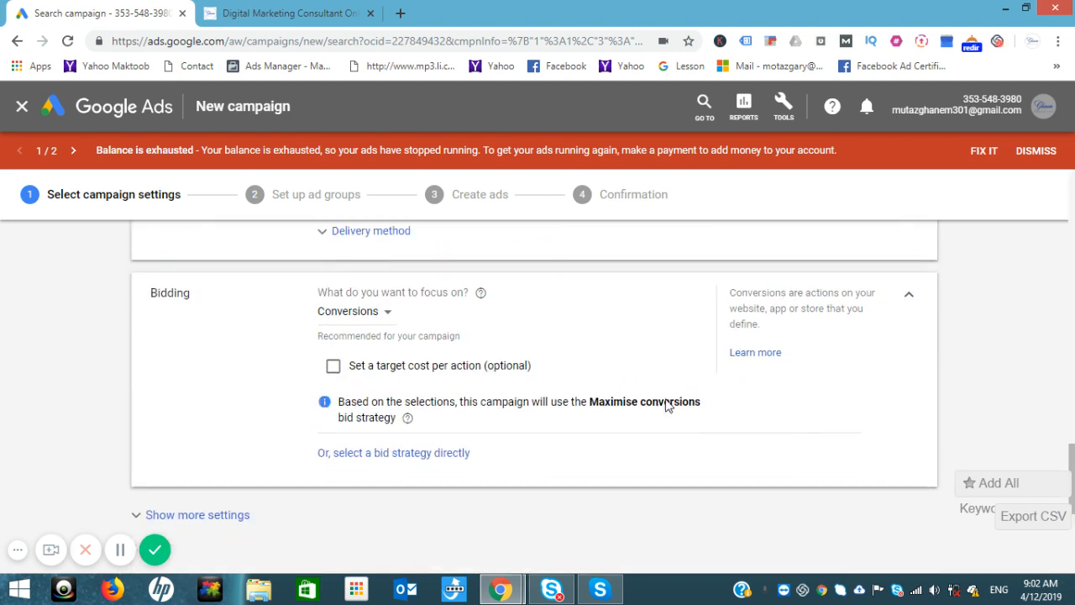
Step: Focus bidding on clicks and switch the strategy to Manual CPC with Enhanced CPC
click(385, 316)
click(332, 444)
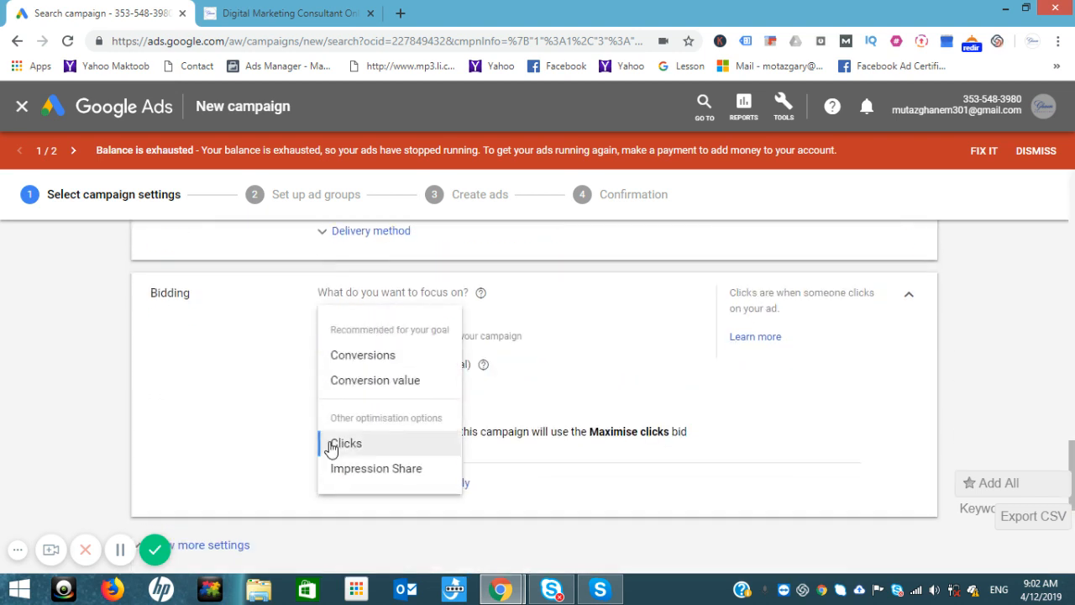
click(390, 483)
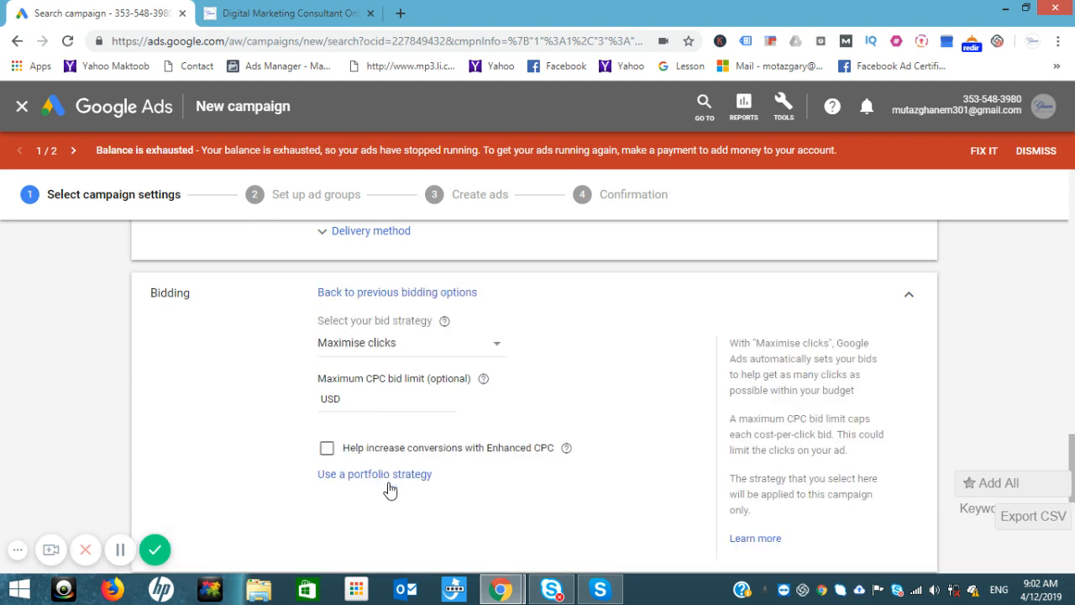
click(450, 351)
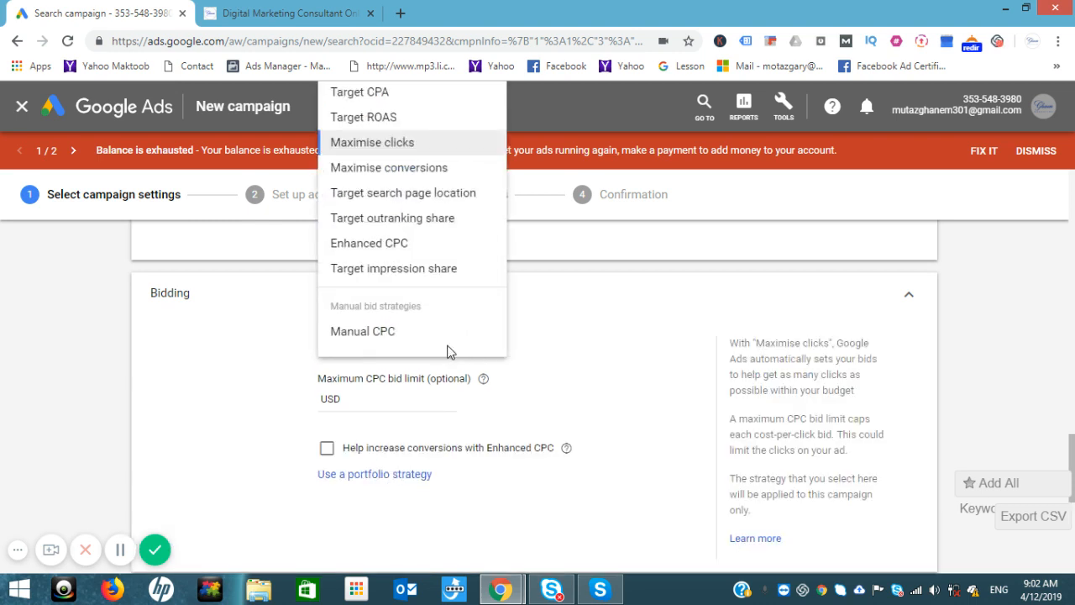
click(384, 332)
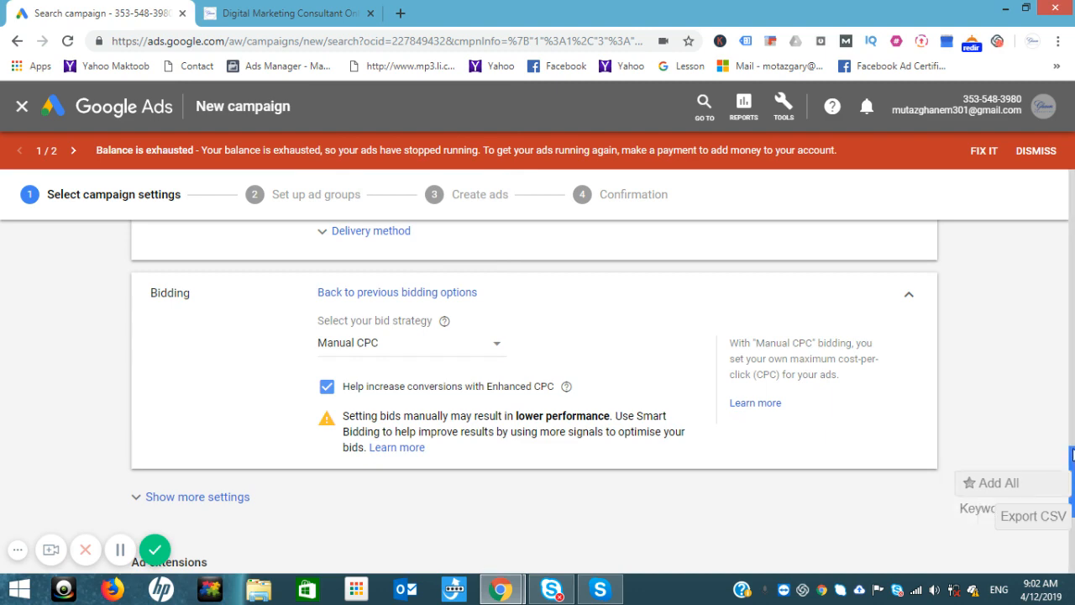
drag(1072, 455, 1073, 481)
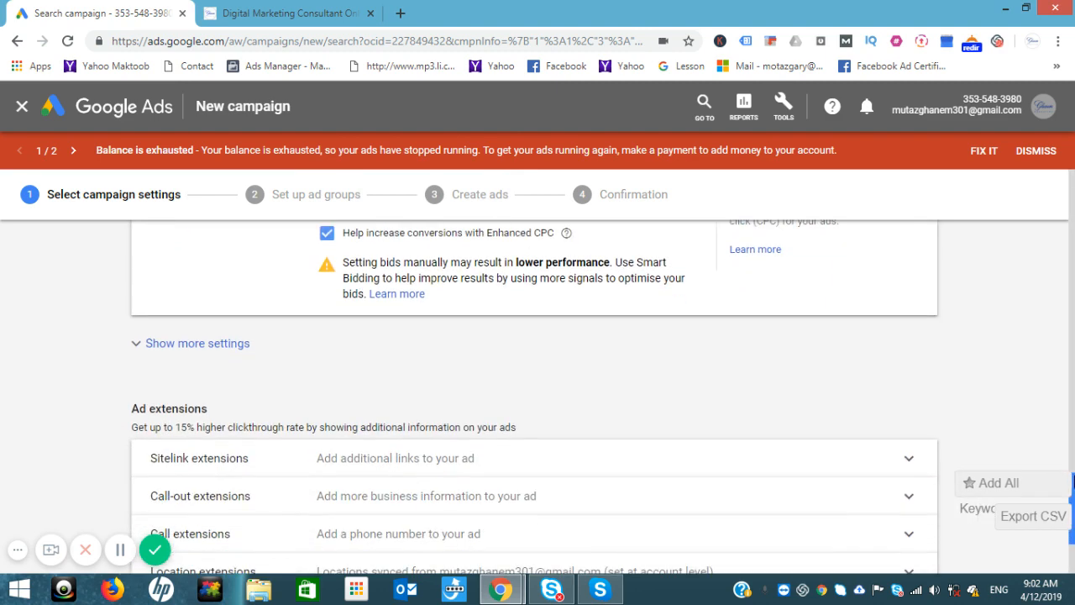
Step: Expand Sitelink extensions and scroll through the 15 existing sitelinks
click(156, 348)
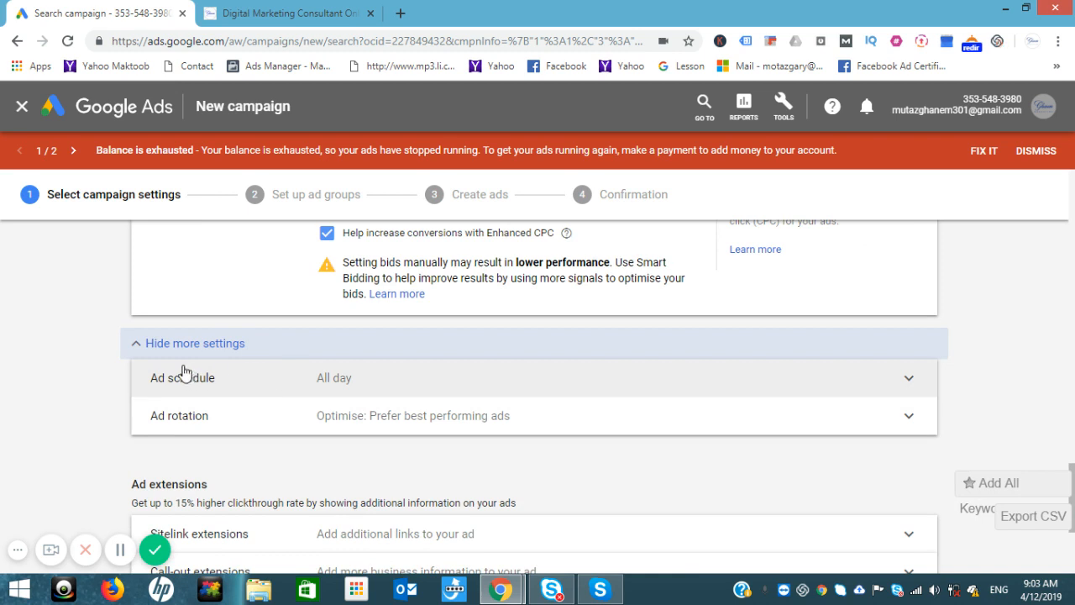
click(151, 344)
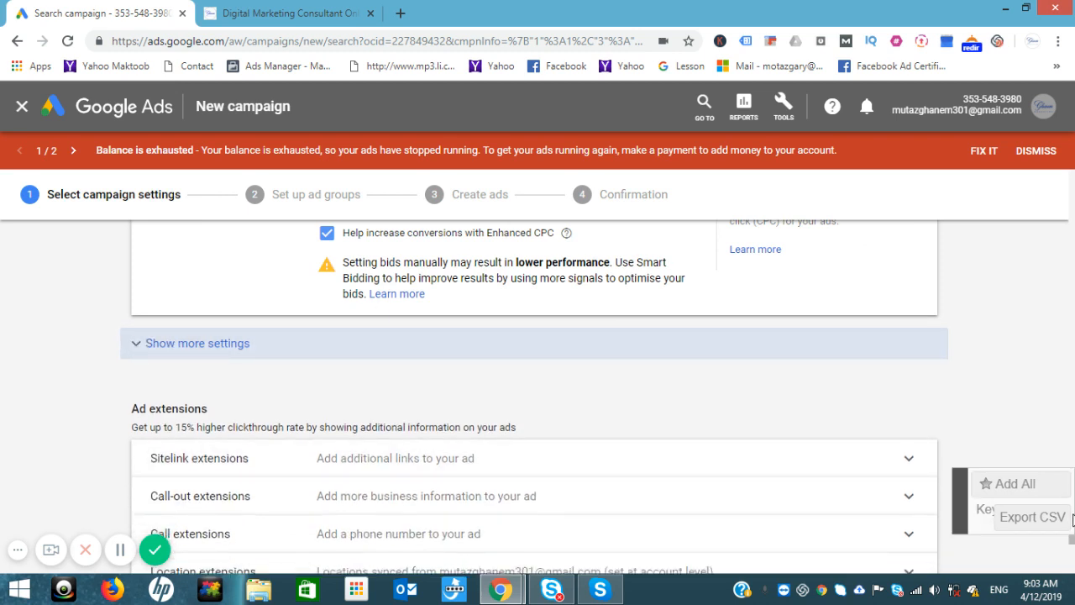
scroll(1073, 546, down, 1)
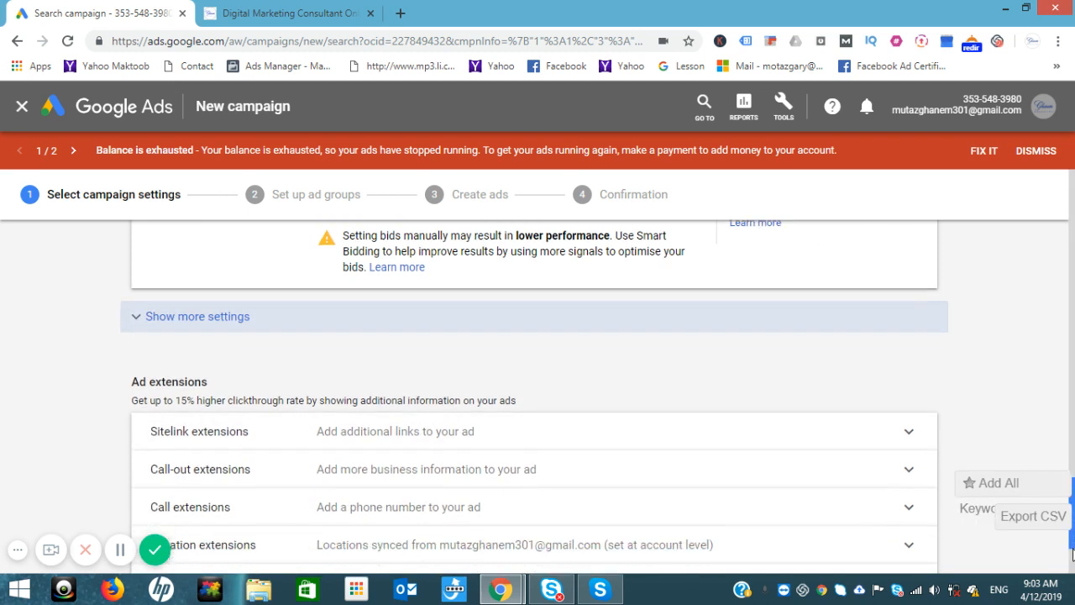
click(665, 382)
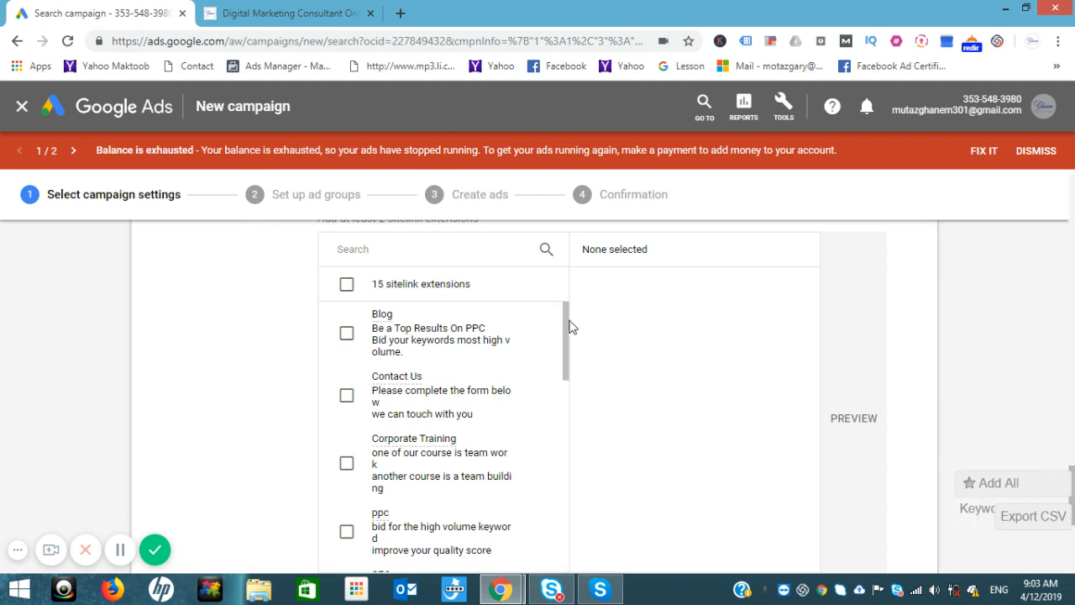
drag(566, 352, 569, 480)
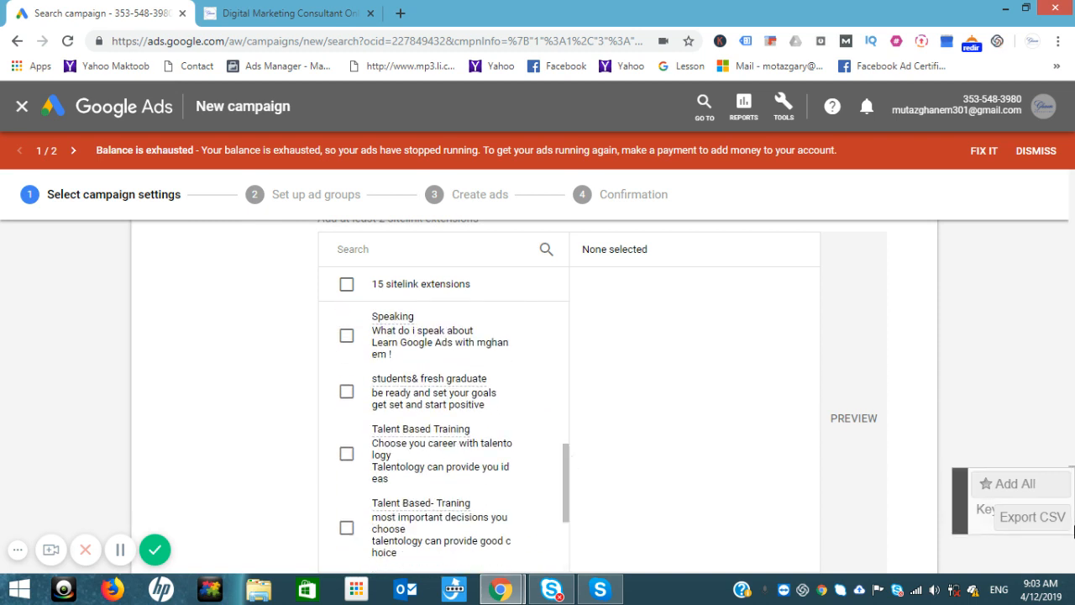
drag(960, 496, 939, 361)
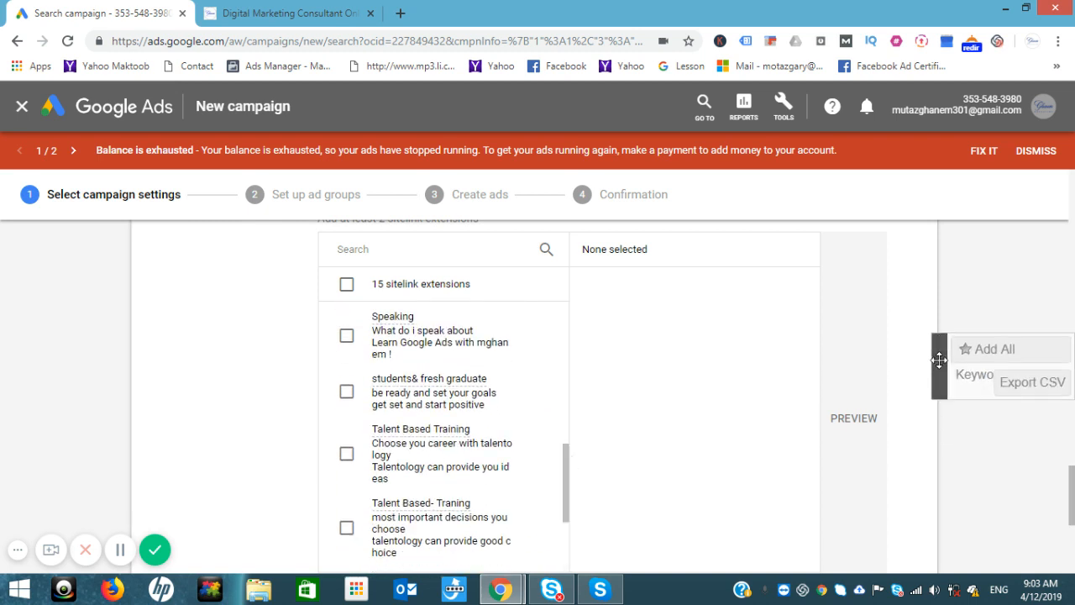
scroll(1073, 538, down, 3)
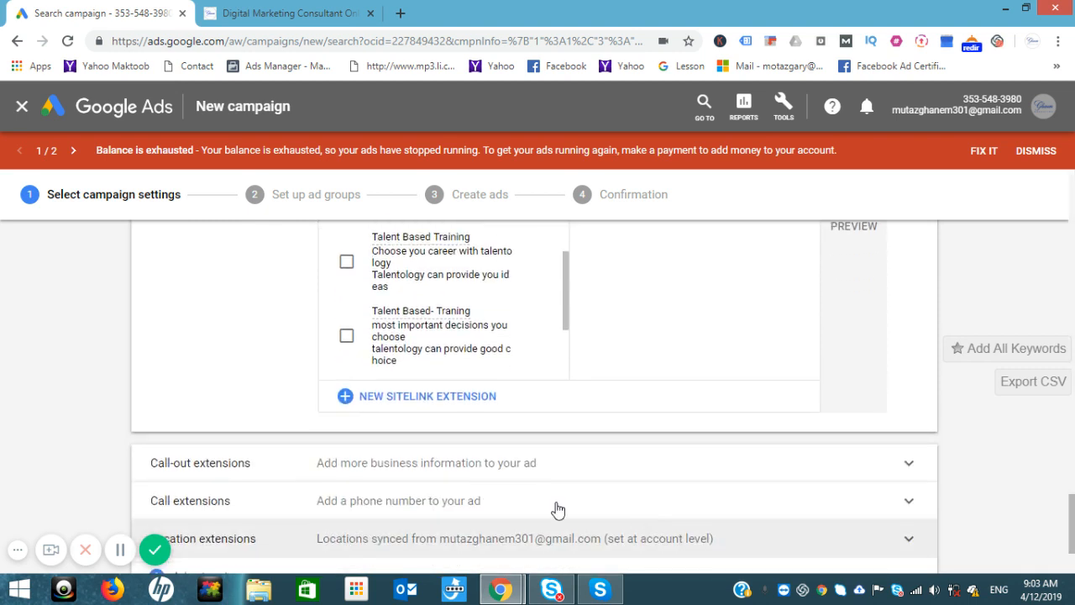
Step: Start a new sitelink titled 'Speaking', matching the website's Speaking page
click(424, 395)
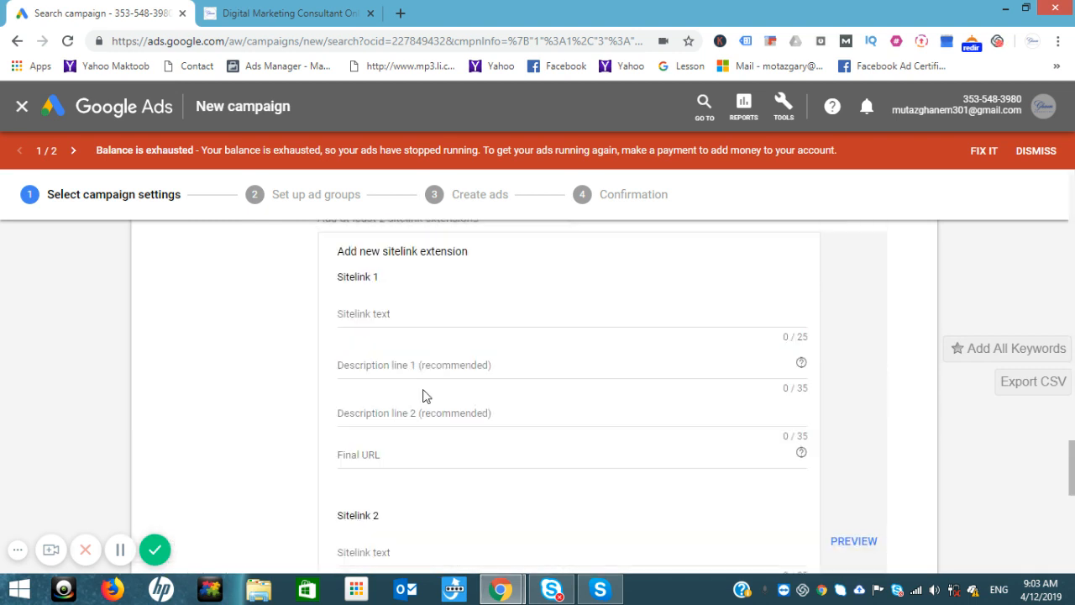
click(273, 10)
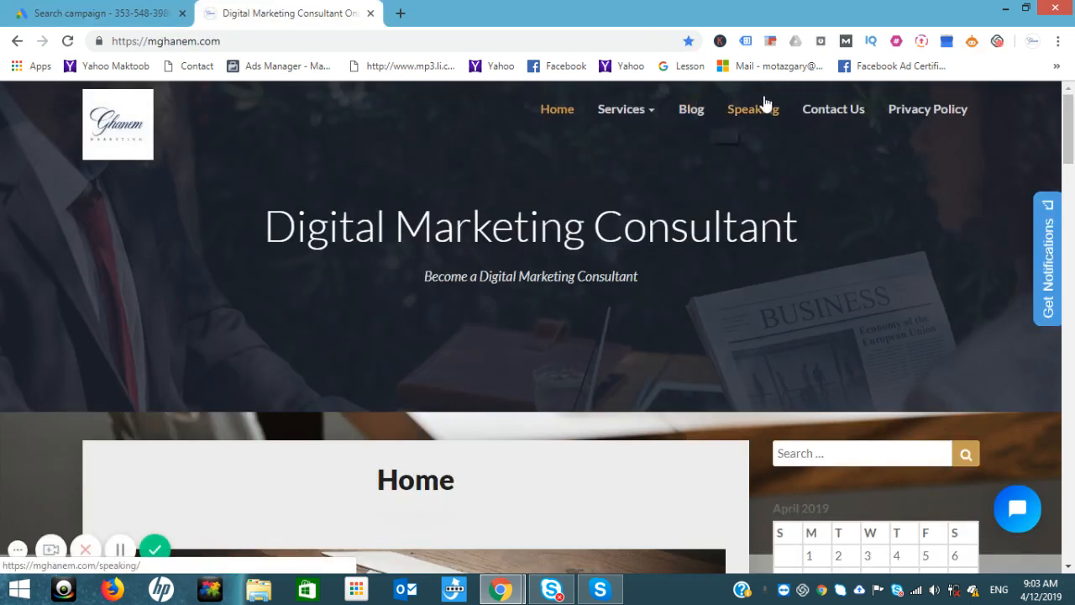
click(744, 124)
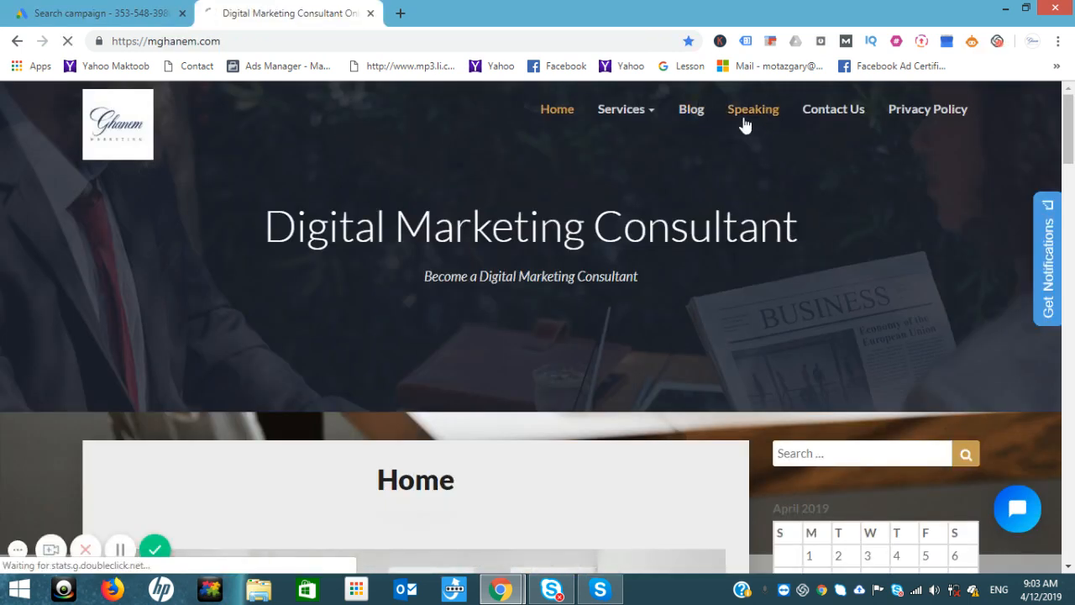
click(61, 6)
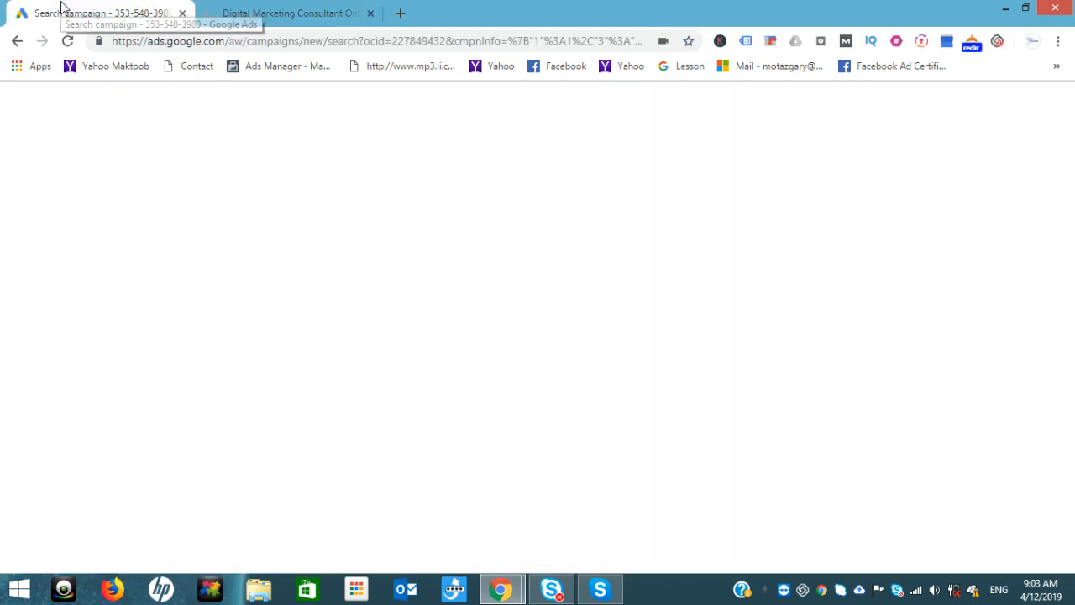
text(Speaking)
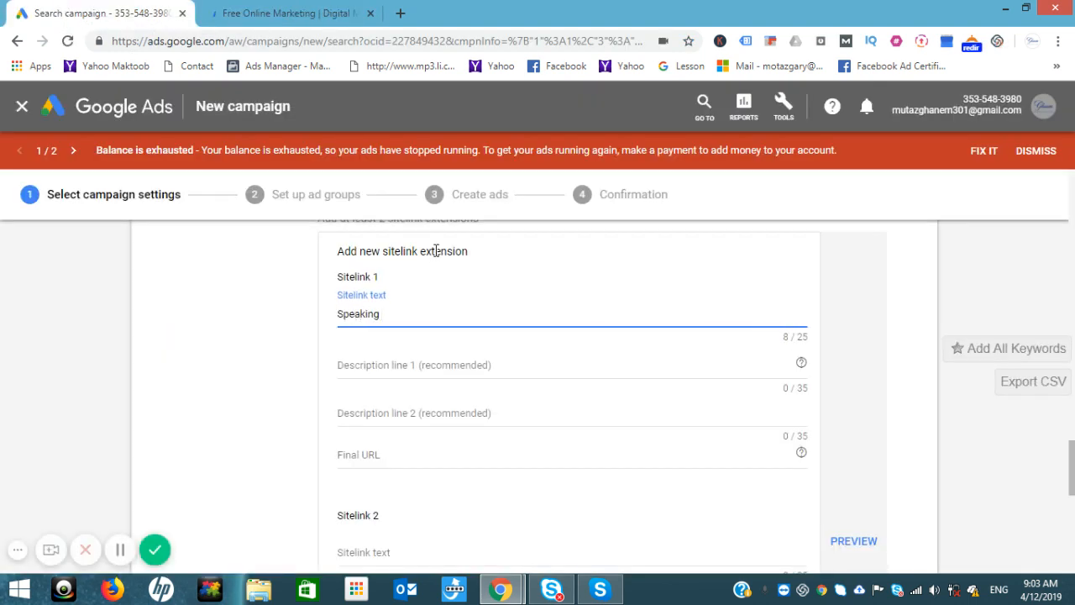
Step: Enter description line 1 as 'Learn Google Ads with us', trimmed to fit the limit
click(393, 365)
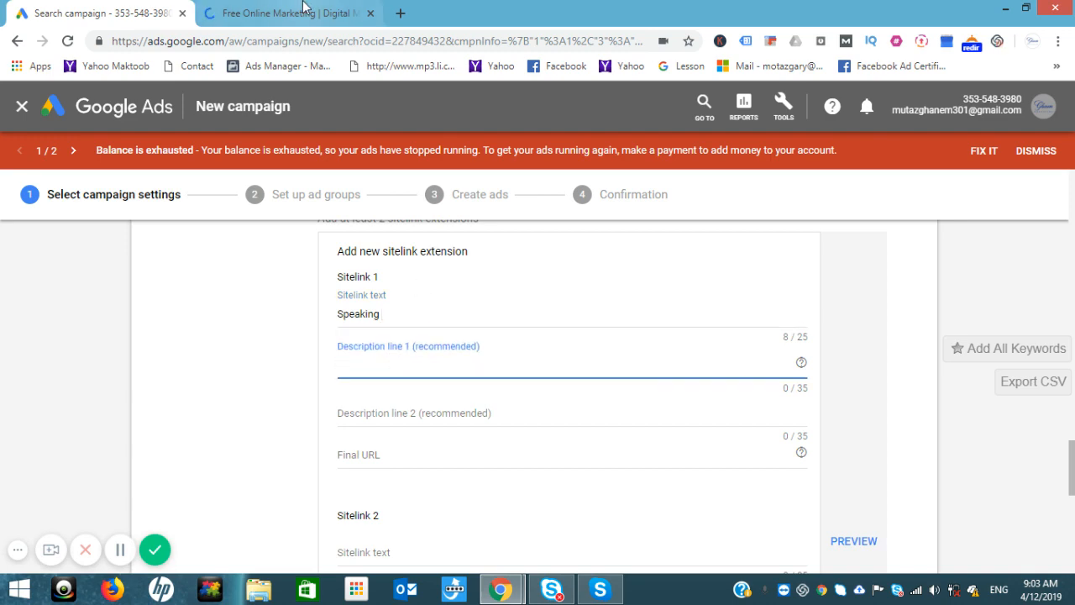
click(304, 10)
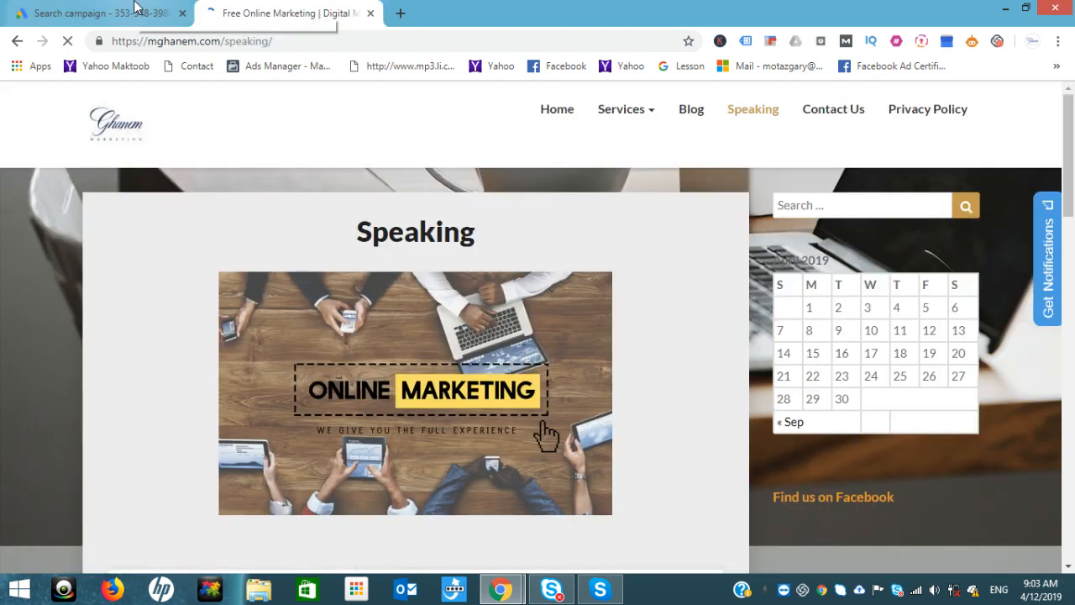
click(137, 8)
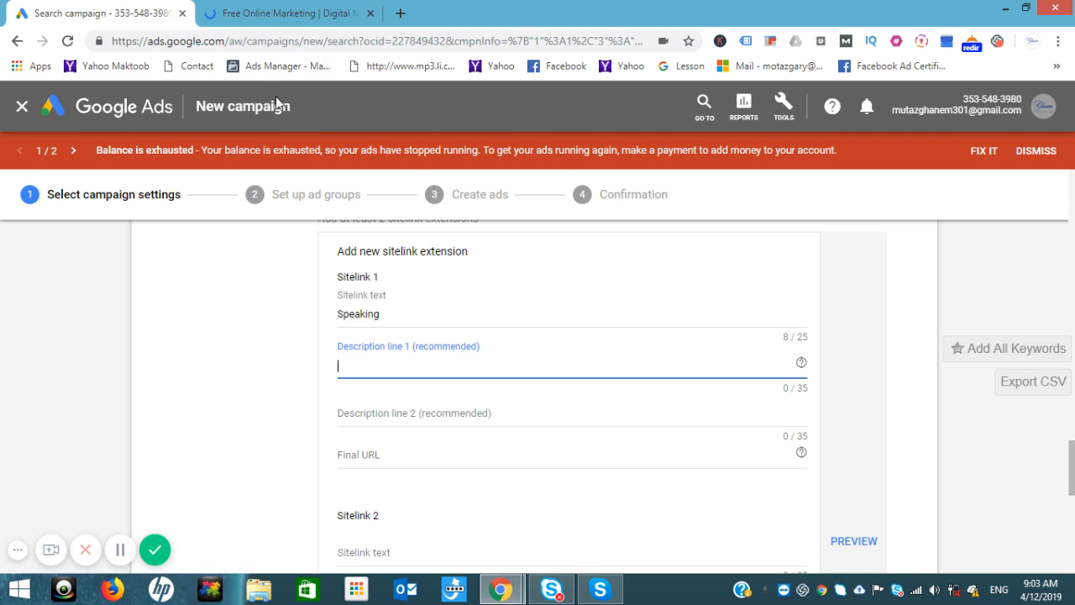
text(Learn Google Ads)
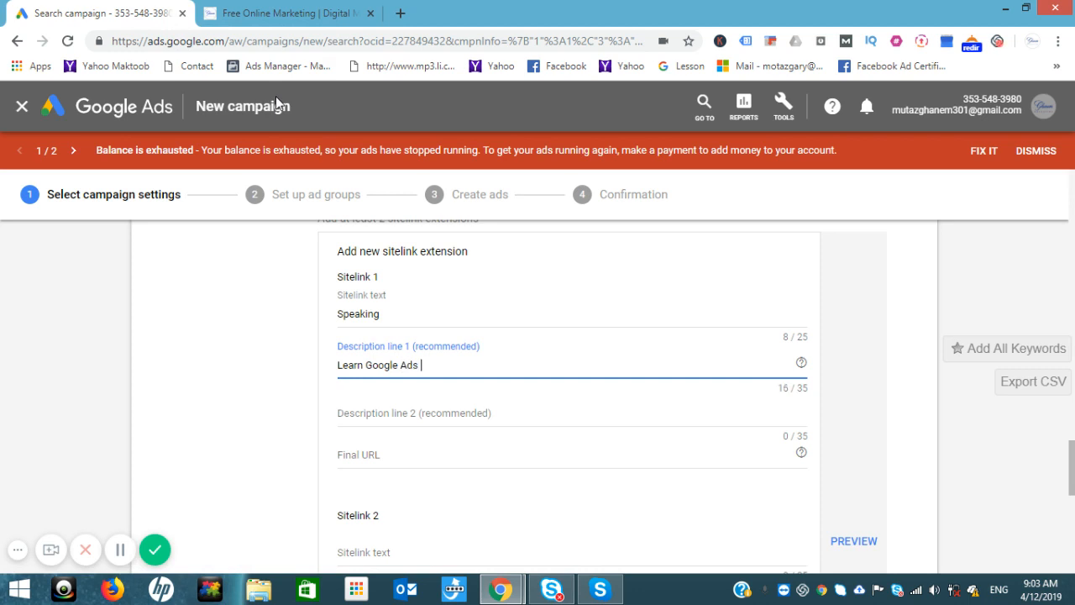
text( with ghanem marketing)
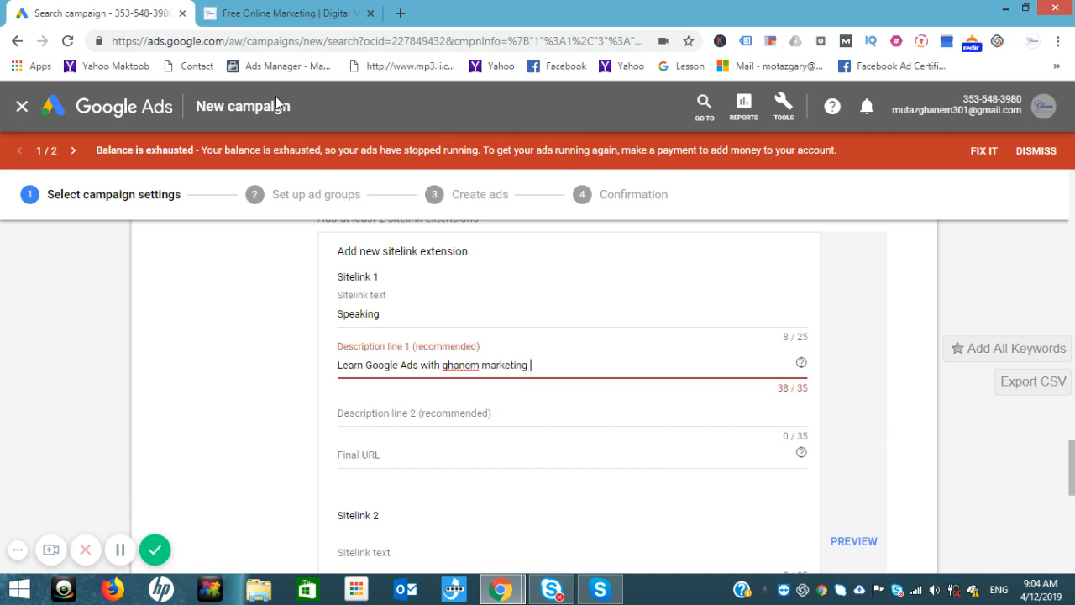
key(BackSpace)
key(BackSpace)
key(BackSpace)
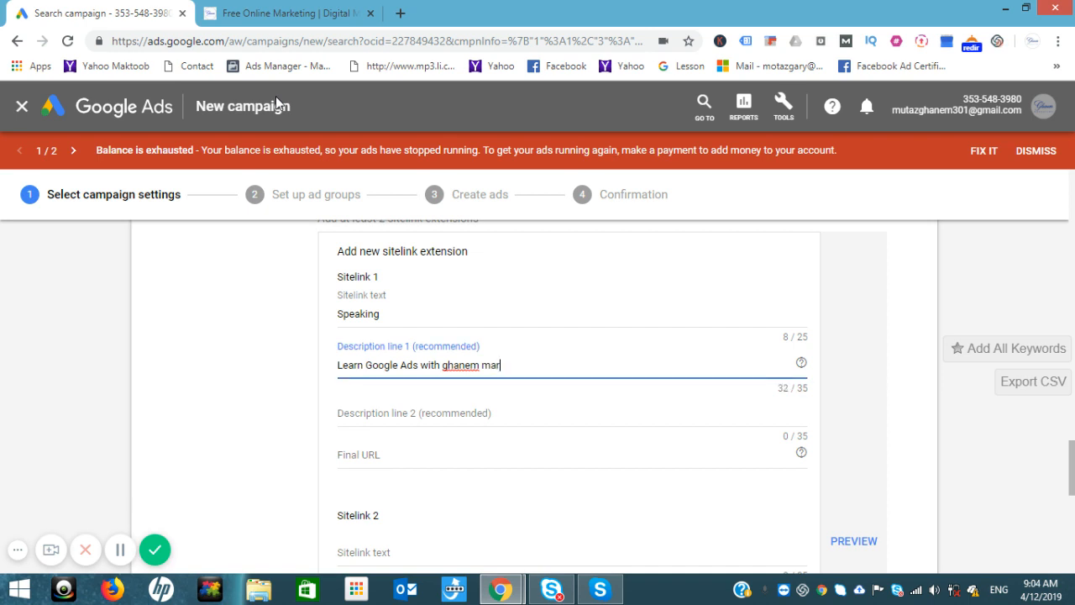
key(BackSpace)
key(BackSpace)
key(BackSpace)
key(BackSpace)
key(BackSpace)
key(BackSpace)
Step: Enter description line 2 'lunch your first campaign now', correcting the 'campagin' typo
click(365, 409)
text(lun)
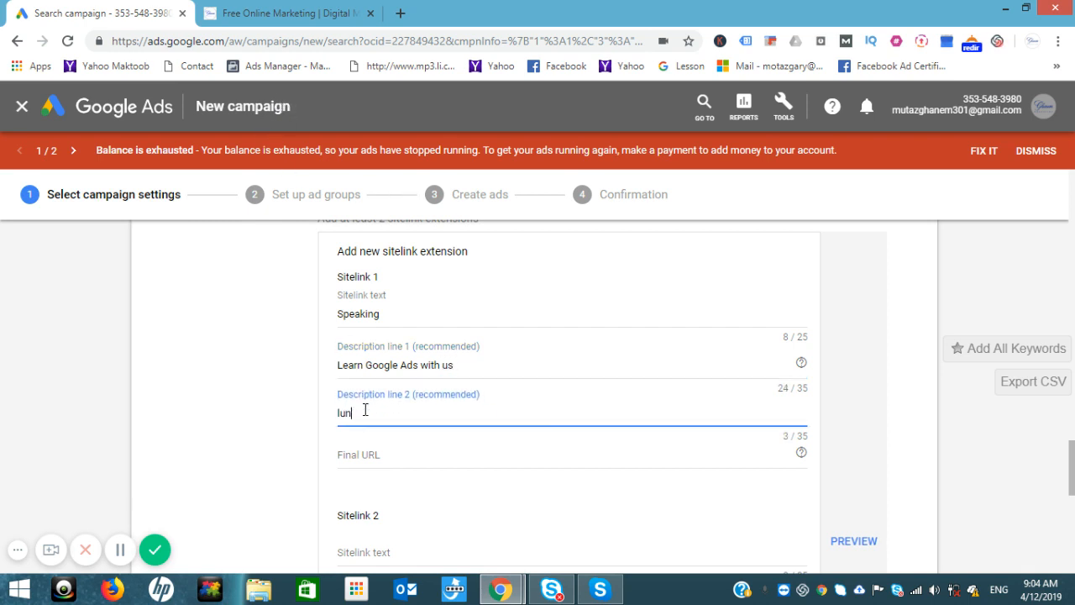
text(ch your first campagin)
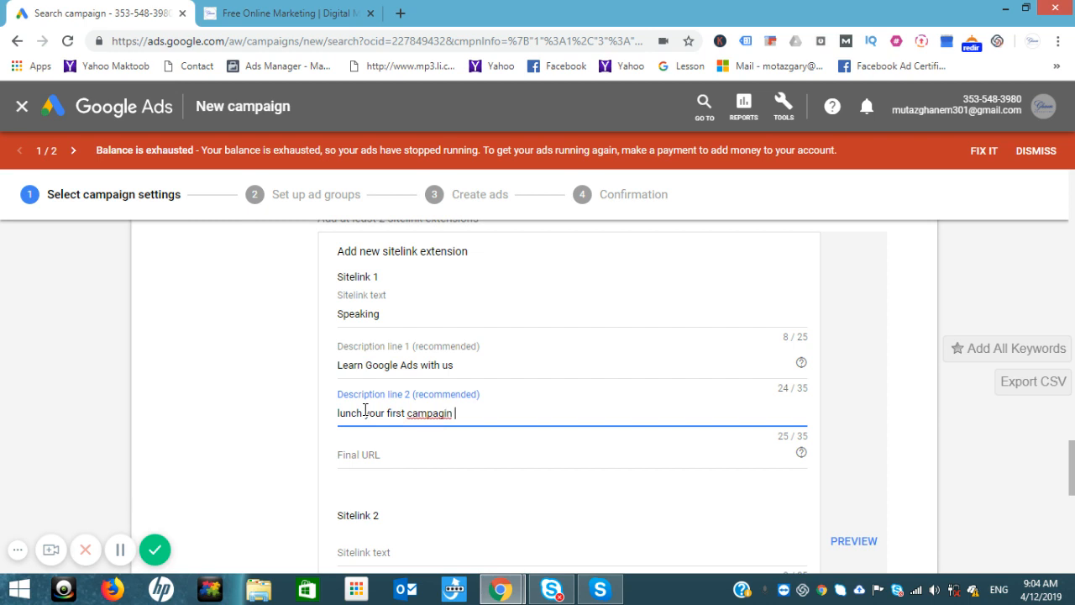
right_click(420, 413)
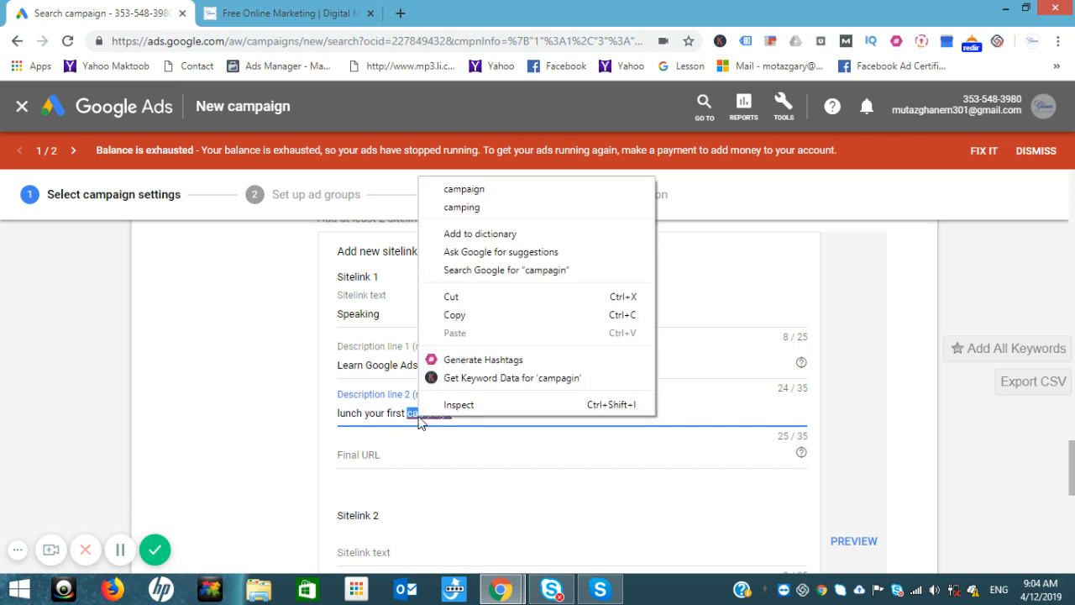
click(495, 194)
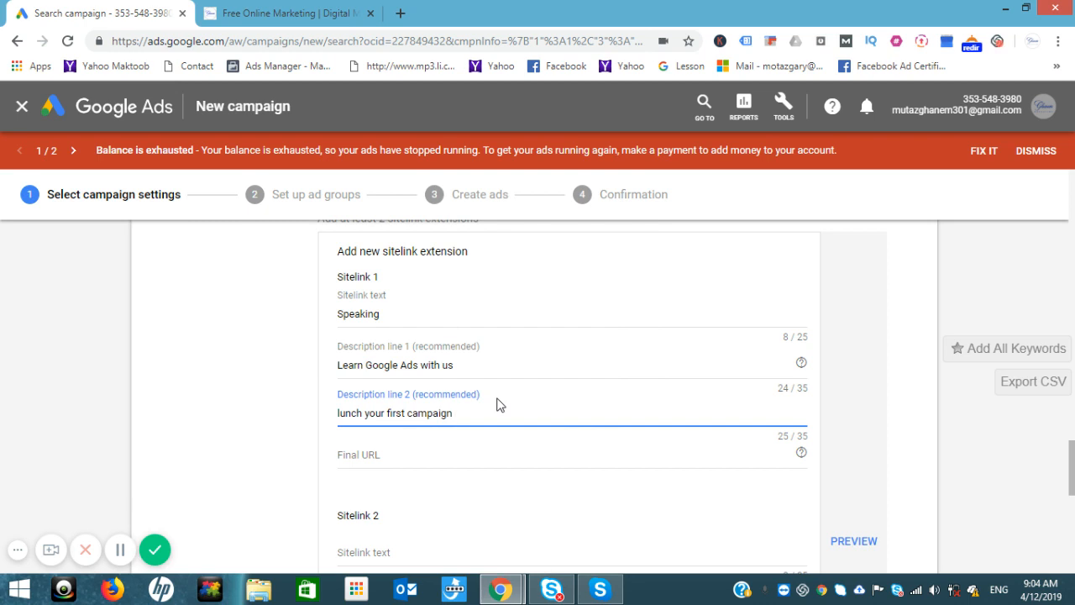
text(now)
click(472, 482)
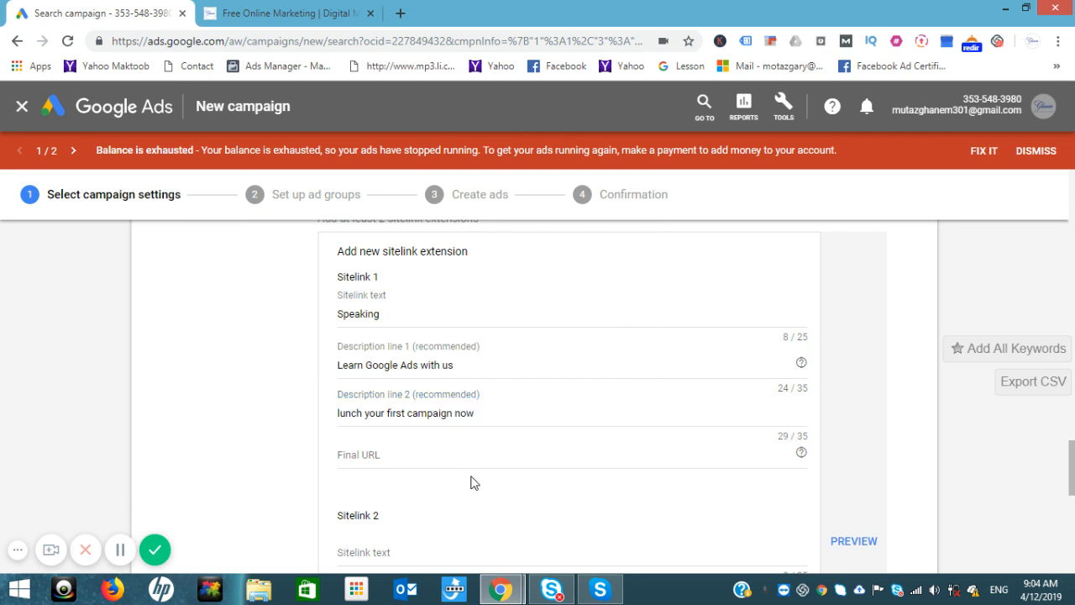
click(299, 10)
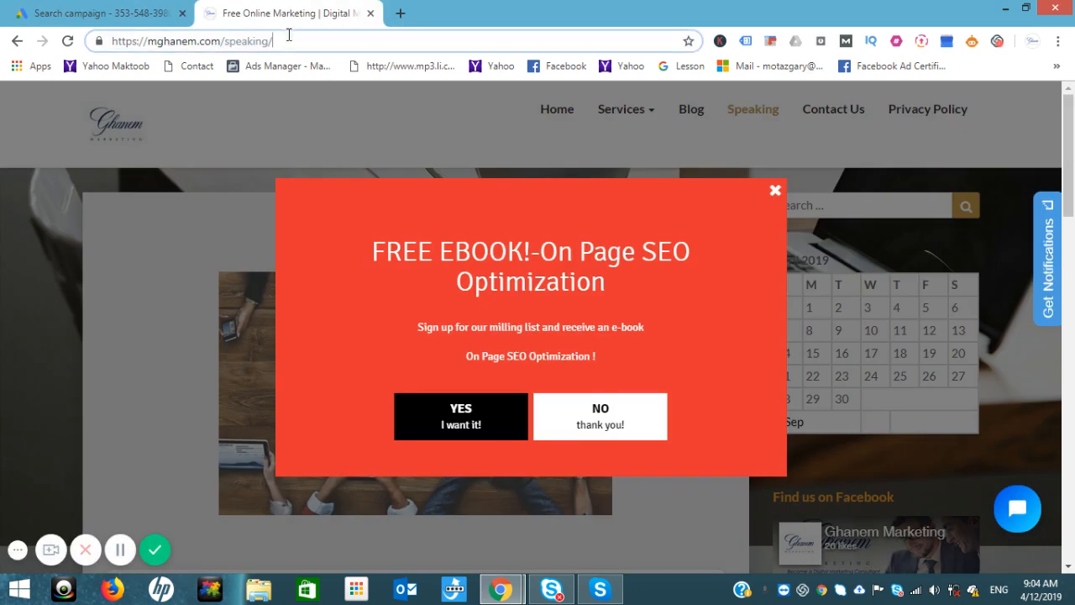
click(288, 37)
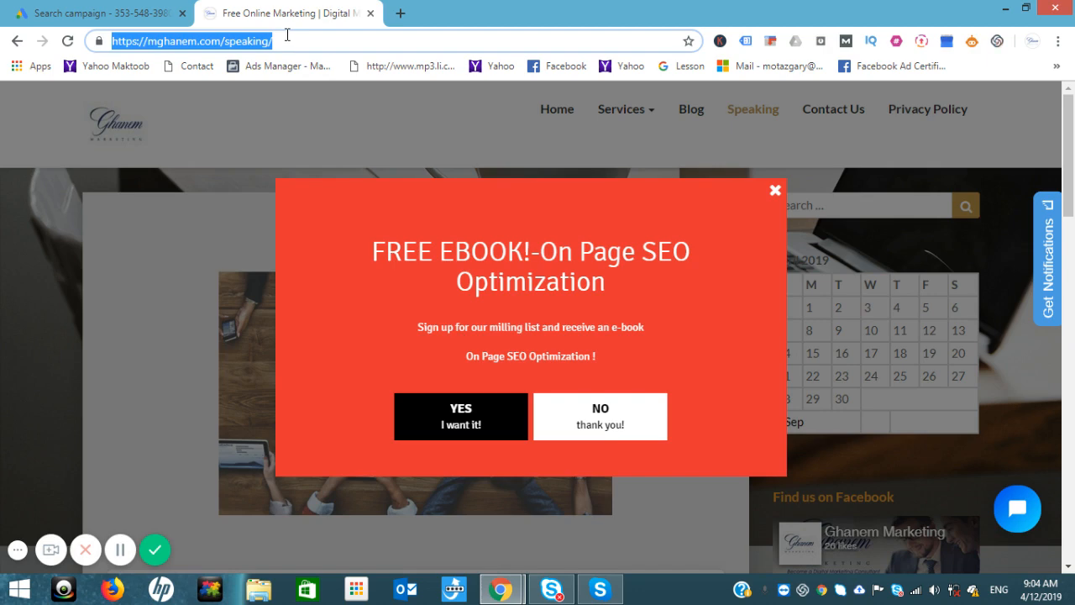
click(117, 11)
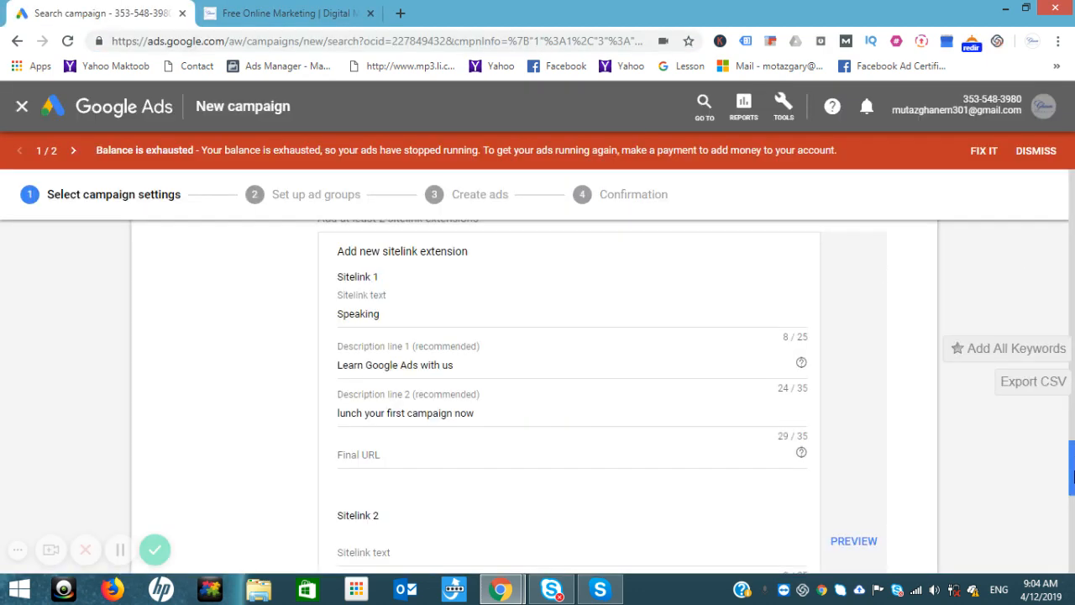
drag(1071, 477, 1071, 488)
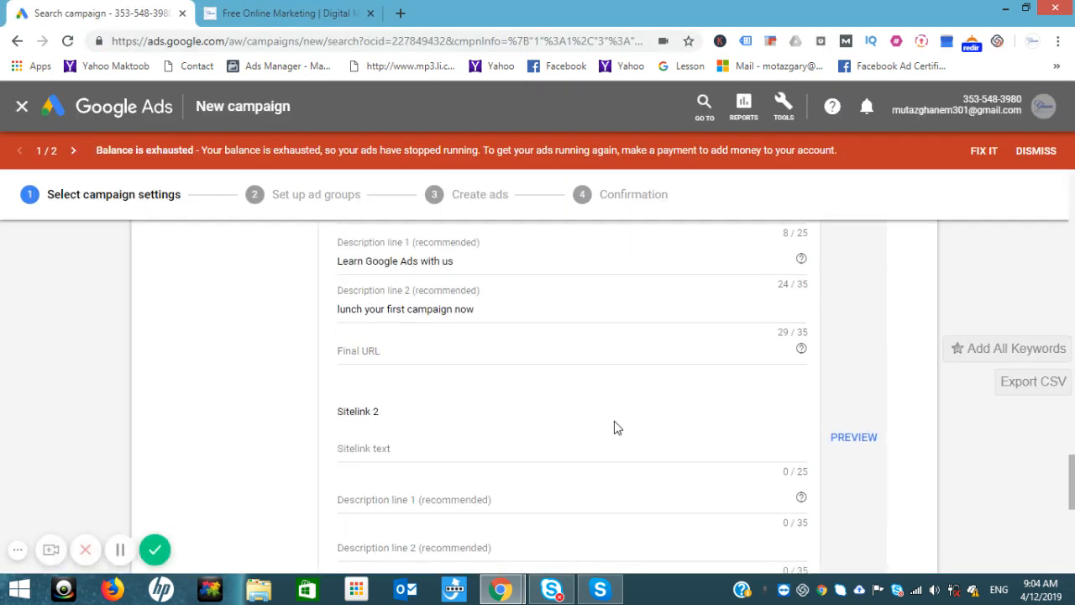
click(375, 350)
text(https://mzghanem.com/speaking/)
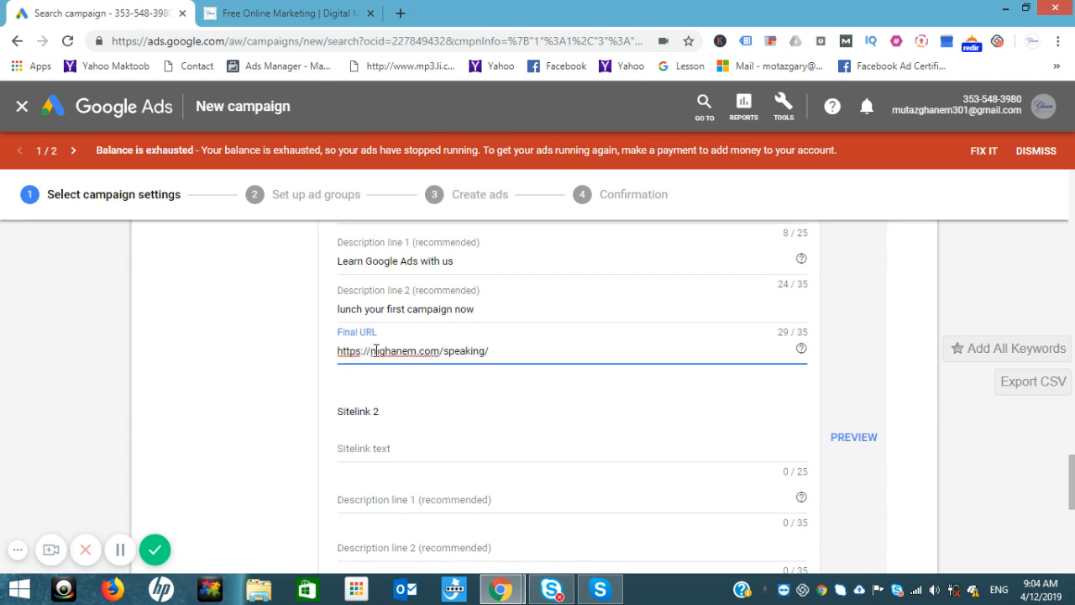
Step: Preview the sitelinks, then add an empty third sitelink
click(845, 443)
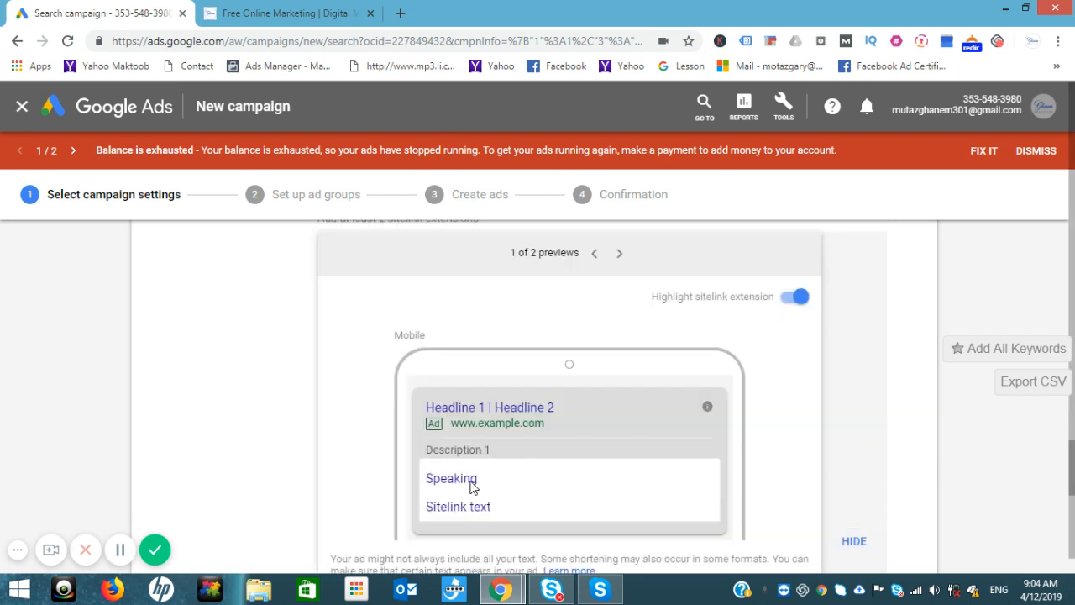
click(855, 541)
scroll(1072, 486, down, 1)
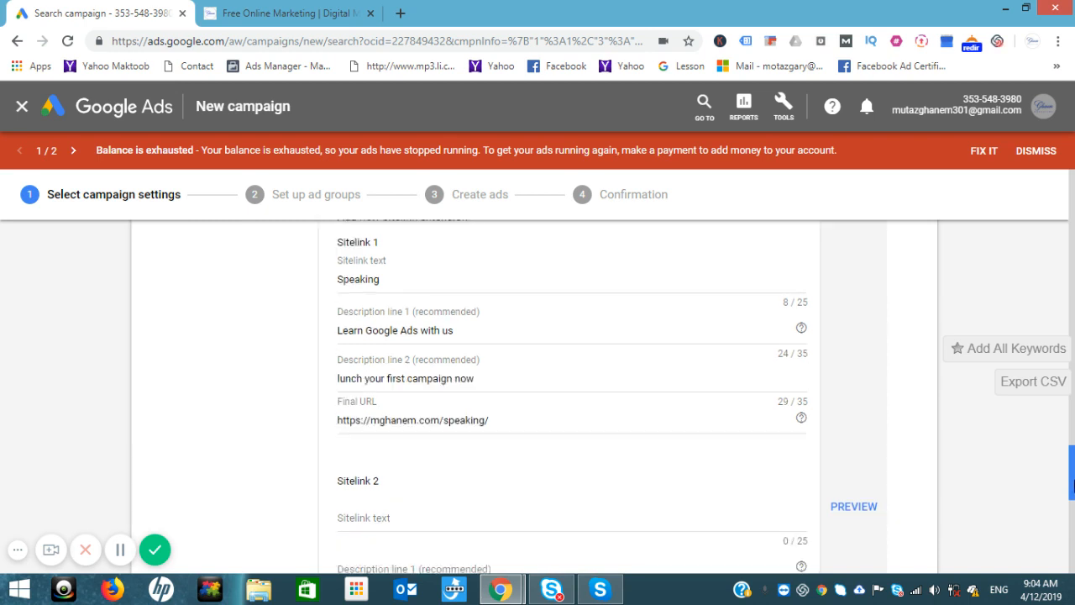
scroll(1073, 485, down, 4)
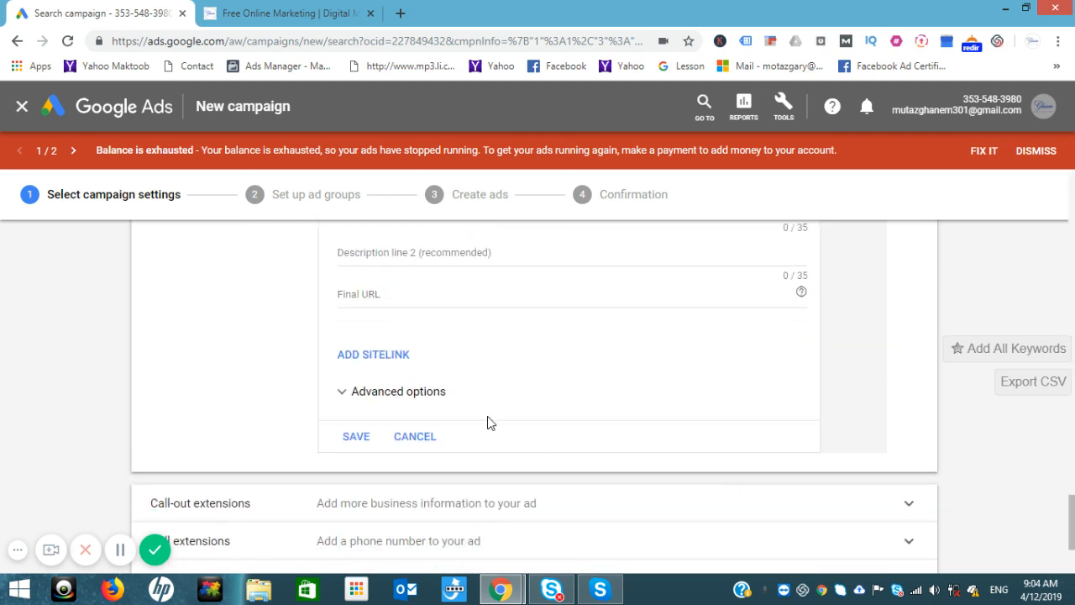
click(380, 355)
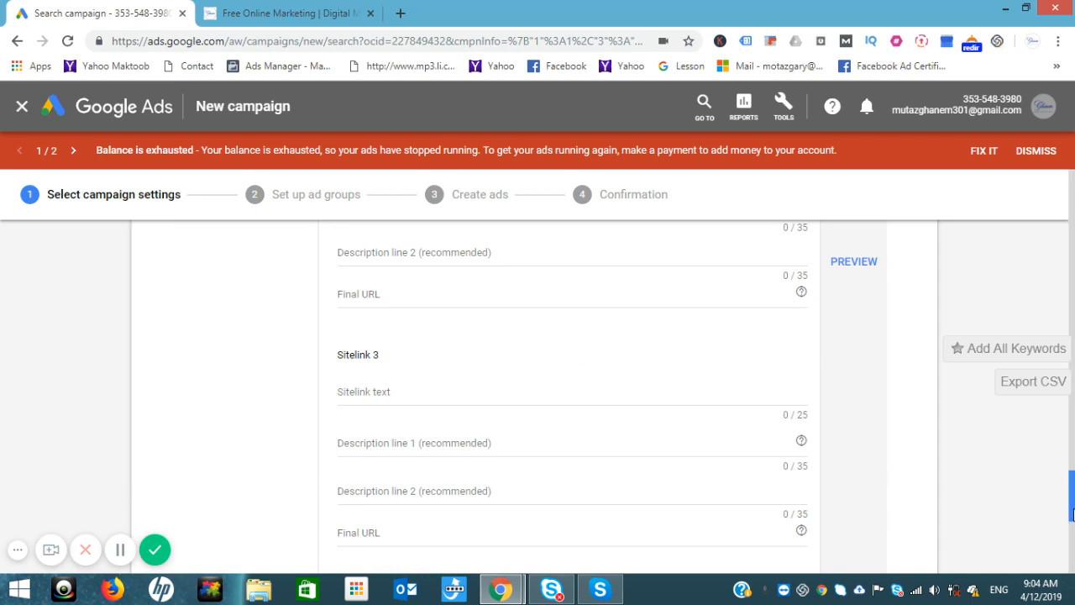
Step: Open the website's Contact Us page and name the second sitelink 'Contact us'
scroll(1073, 514, up, 2)
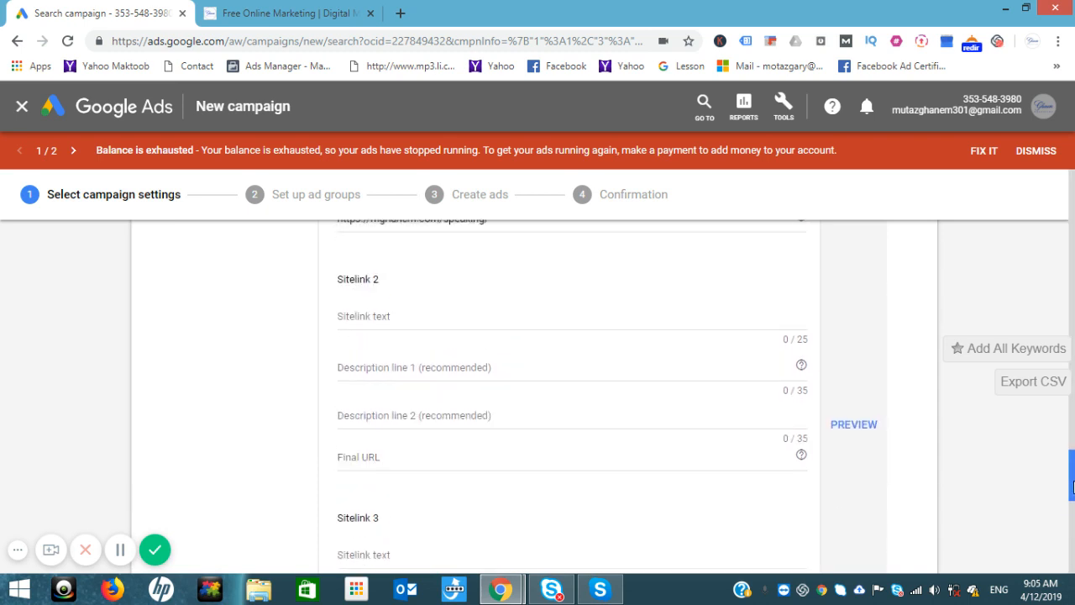
click(418, 329)
click(294, 13)
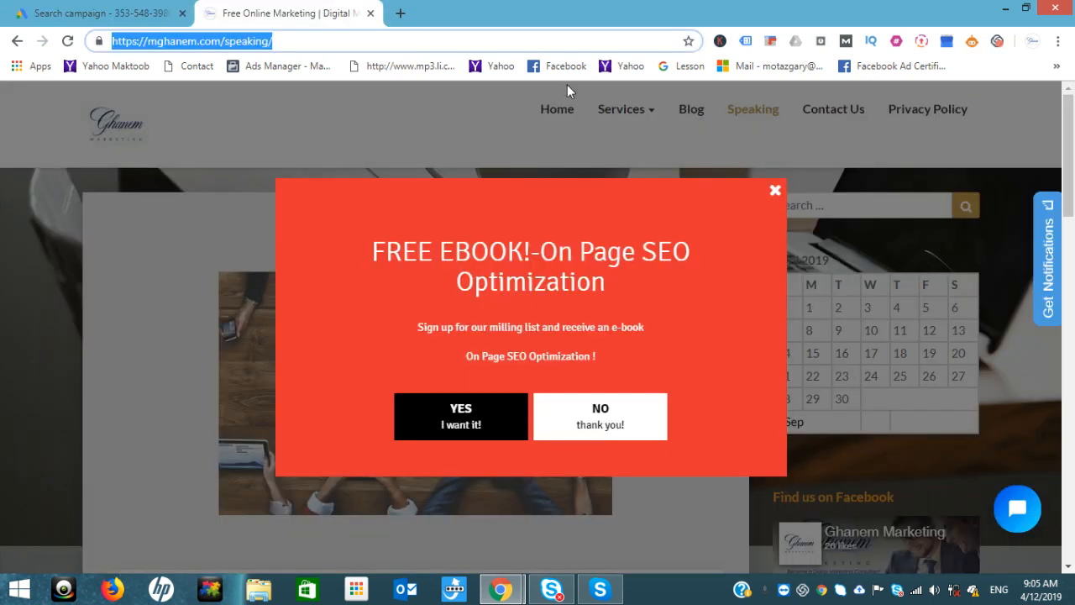
click(775, 190)
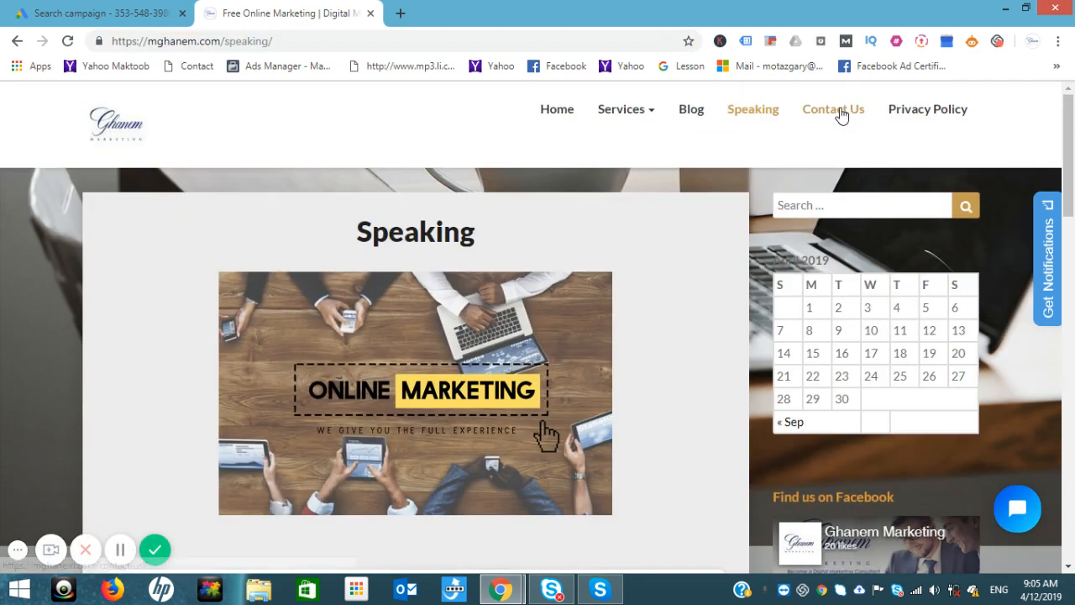
click(842, 116)
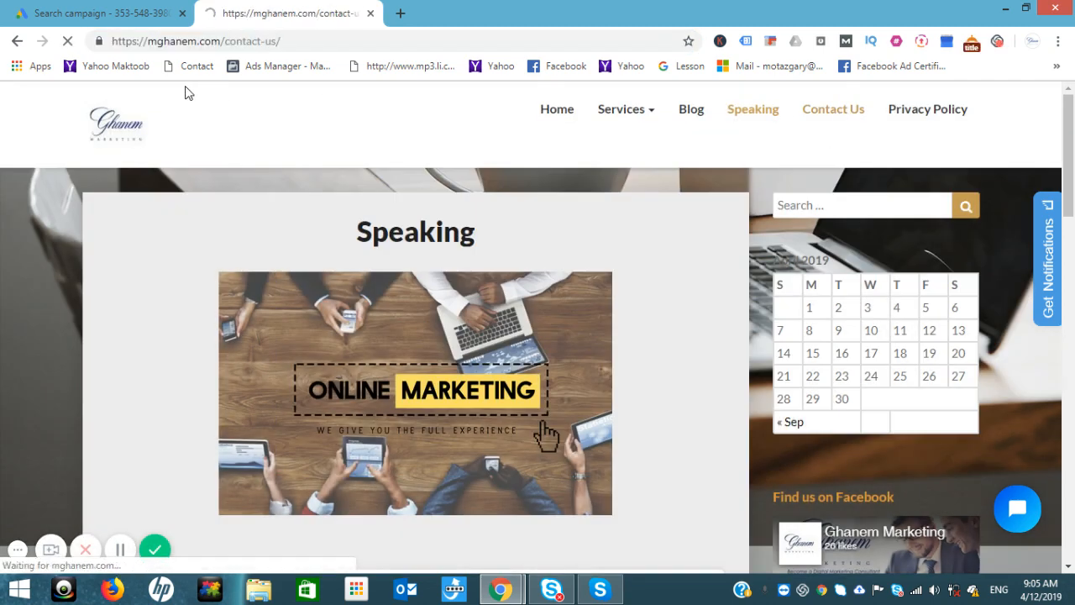
click(120, 8)
click(427, 328)
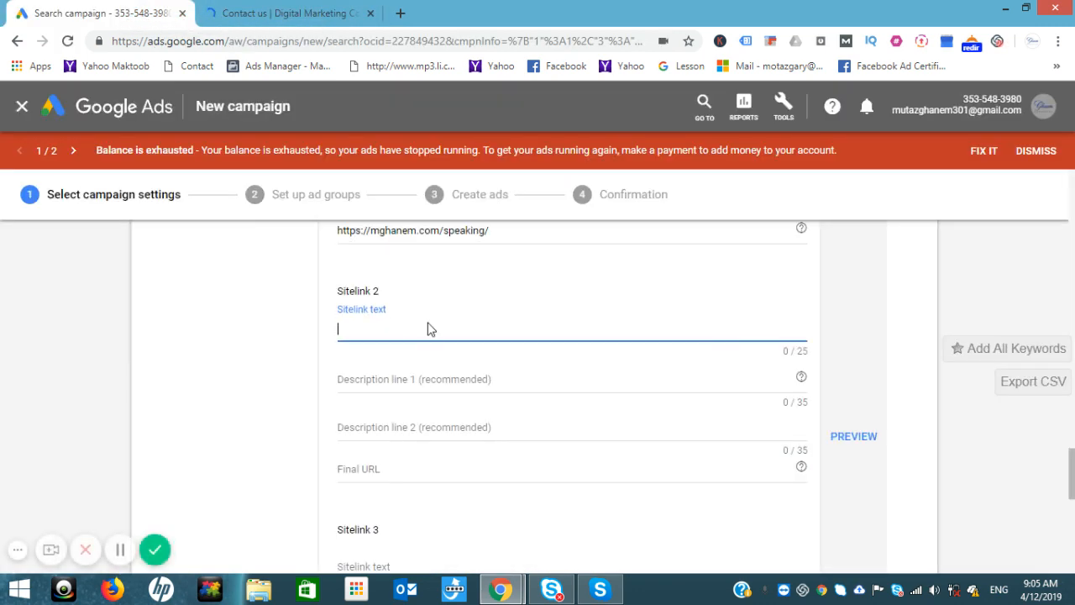
text(Contact us)
Step: Fill both sitelink descriptions with contact page text, starting 'Please complete the form below'
click(381, 380)
click(273, 12)
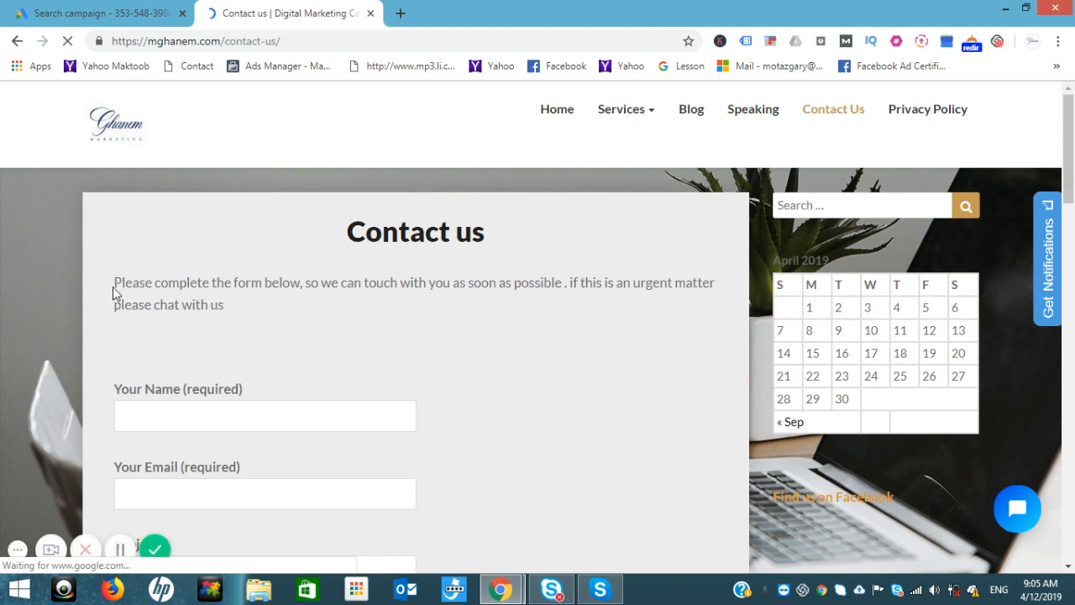
drag(115, 288, 299, 286)
key(ctrl+c)
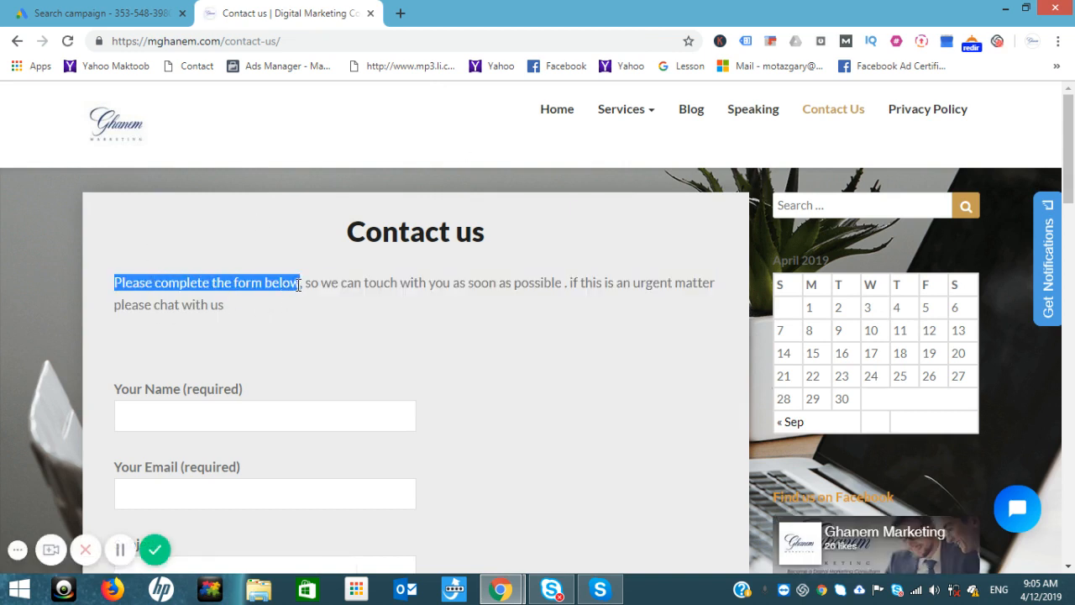
click(101, 13)
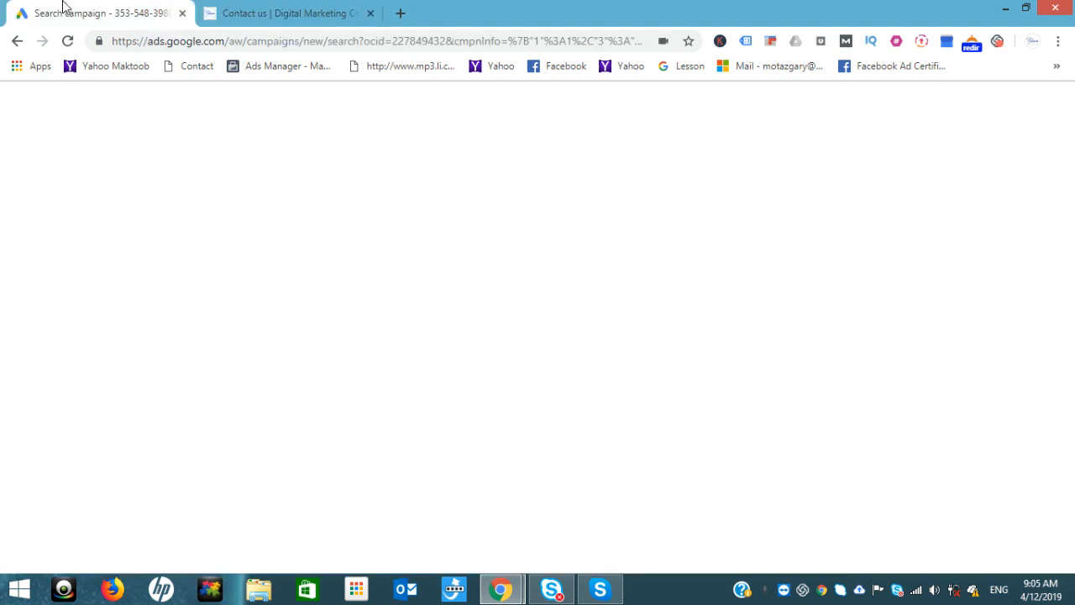
key(ctrl+v)
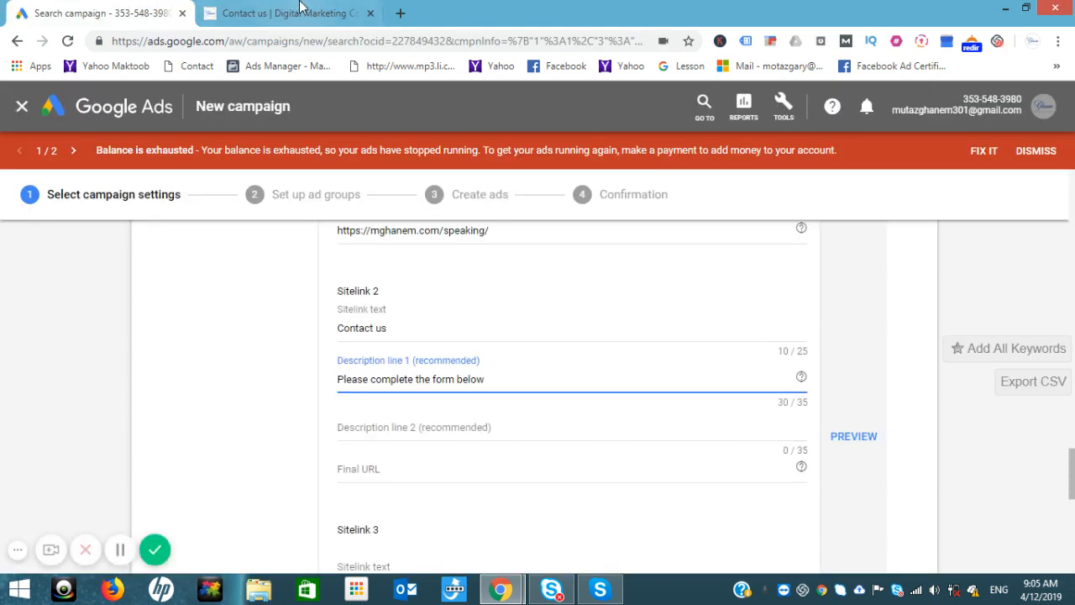
click(300, 10)
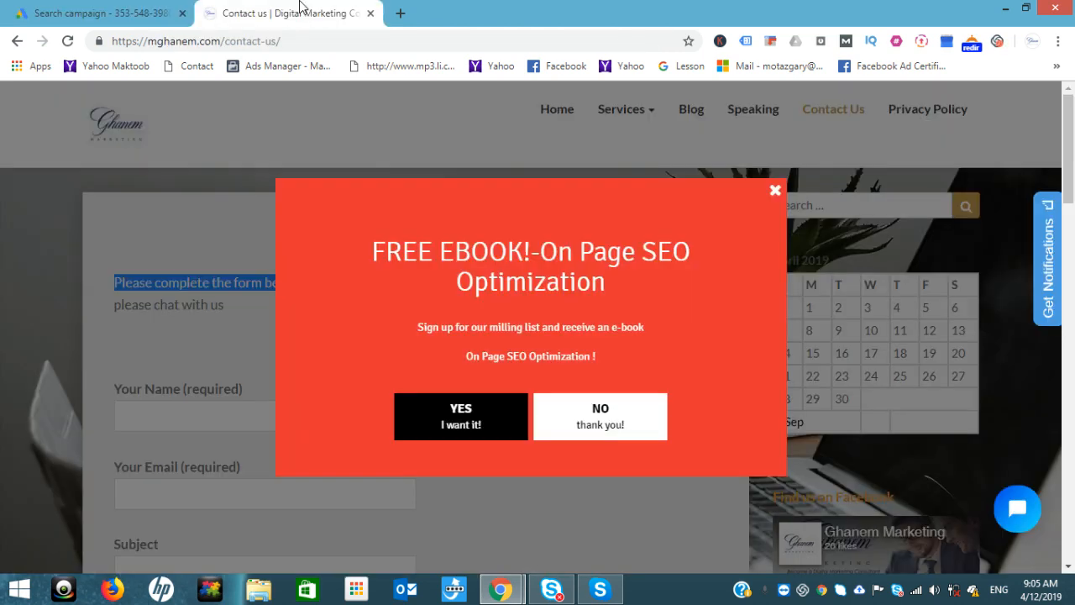
click(774, 190)
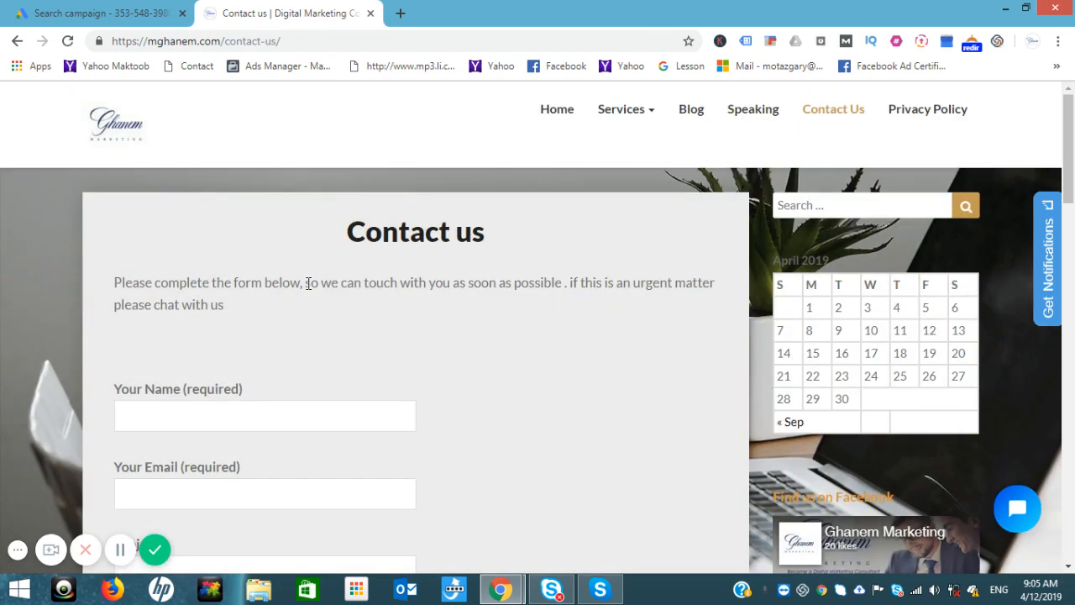
drag(307, 283, 467, 289)
key(ctrl+c)
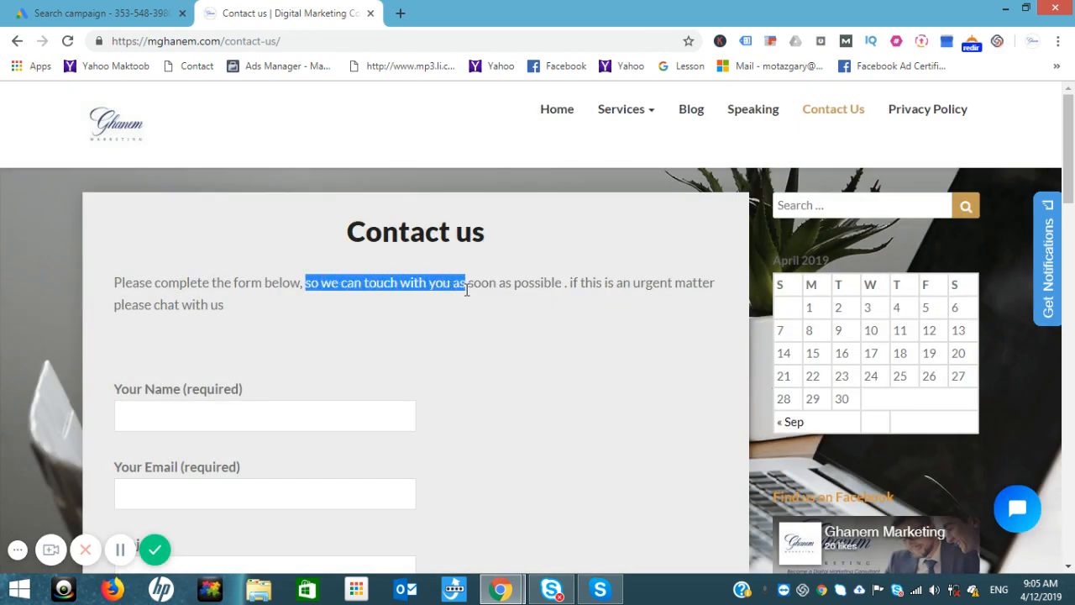
click(123, 8)
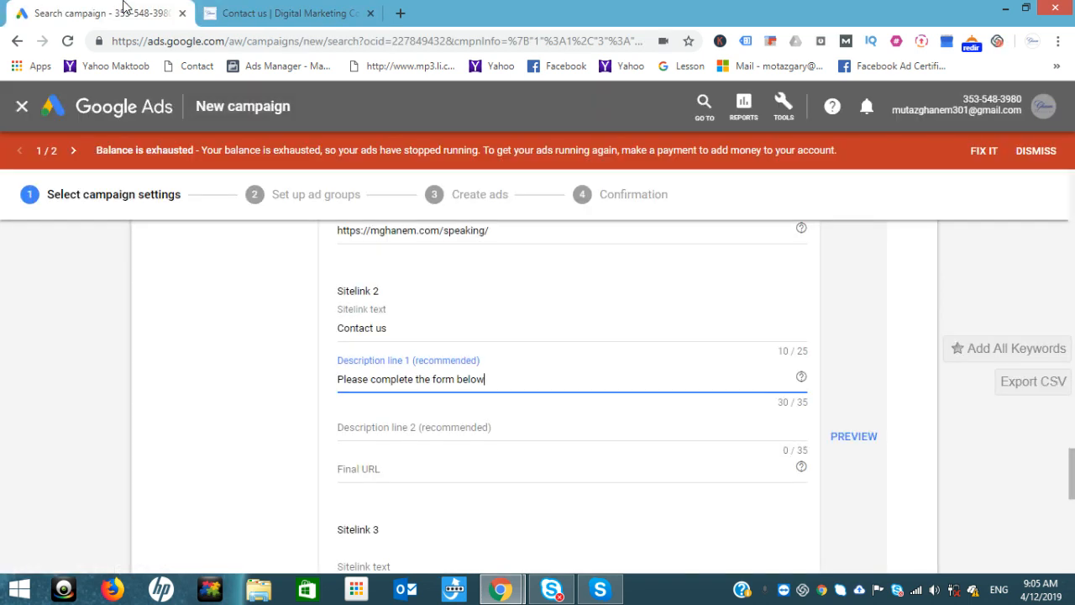
click(363, 426)
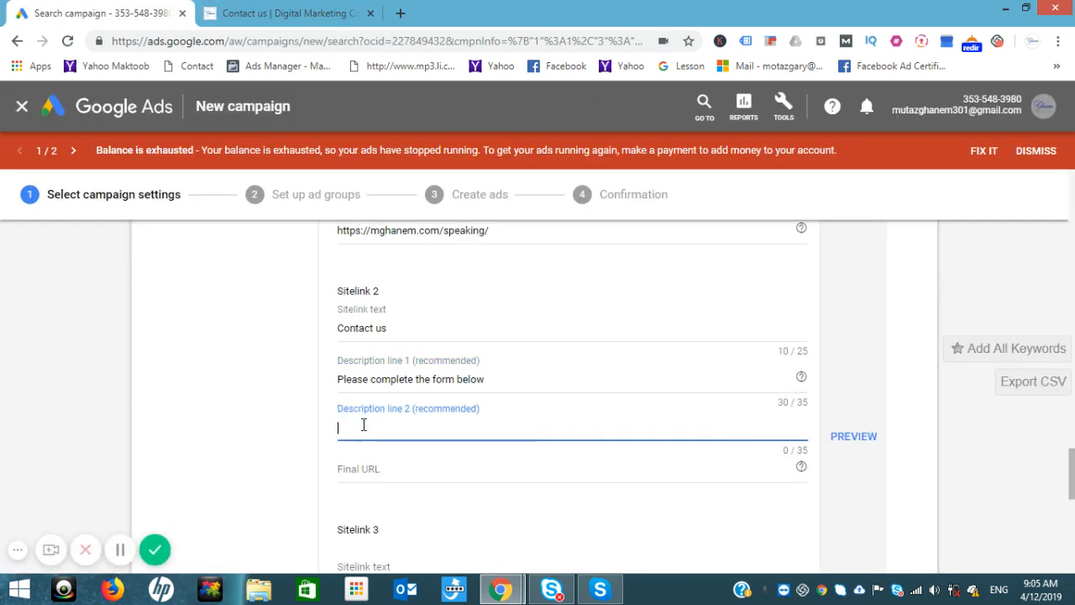
key(ctrl+v)
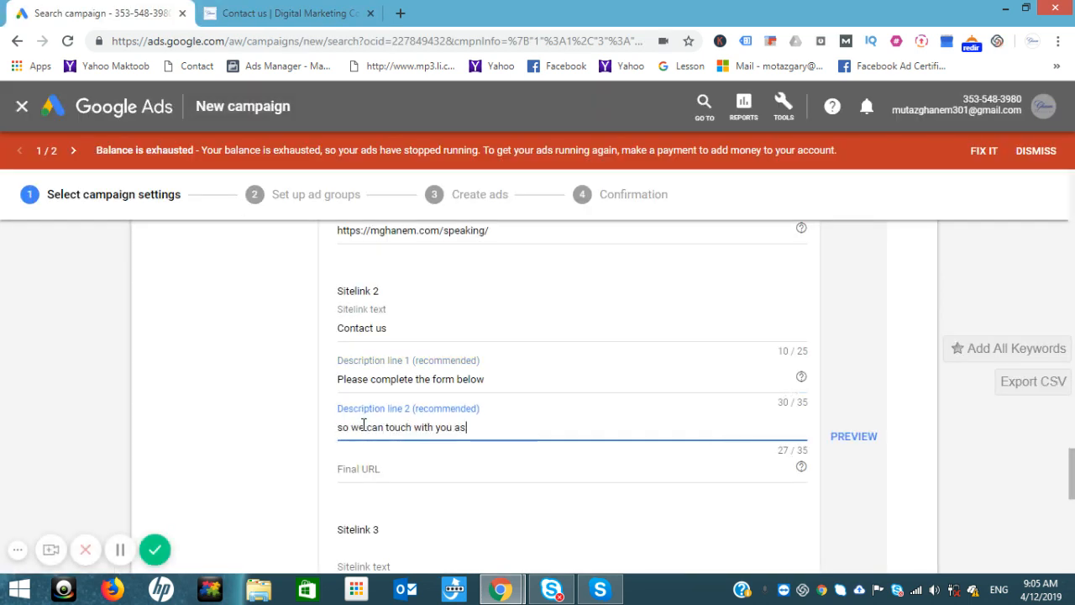
click(606, 467)
click(263, 10)
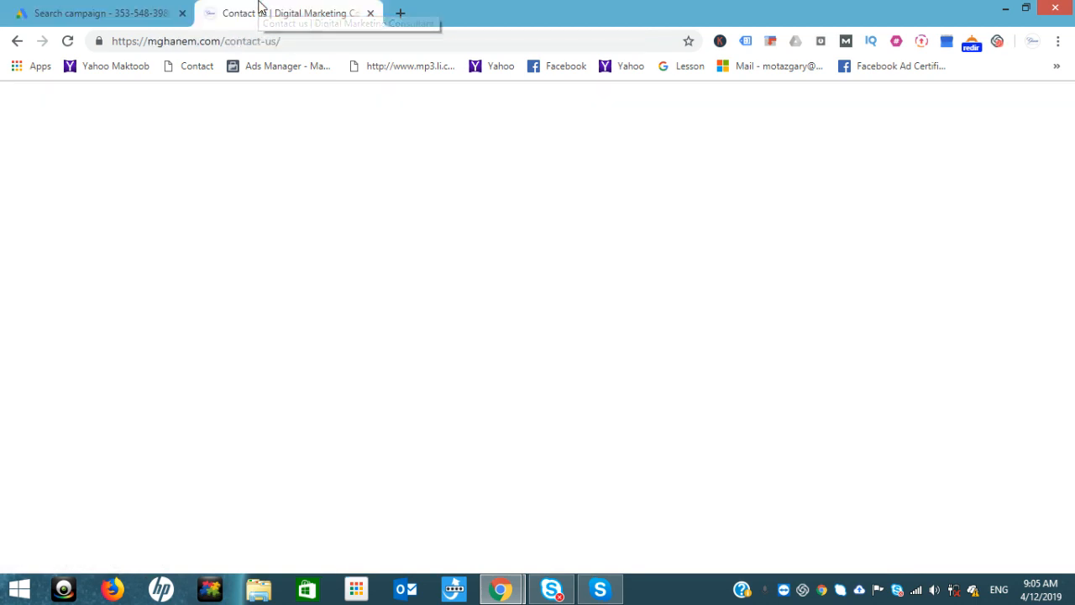
click(229, 40)
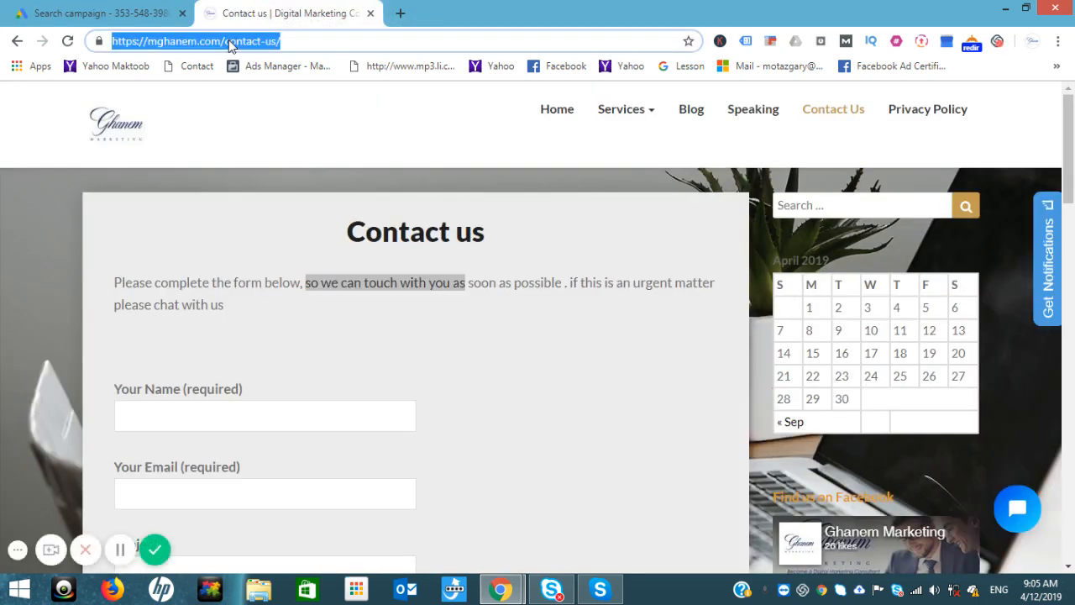
key(ctrl+c)
click(142, 10)
key(ctrl+v)
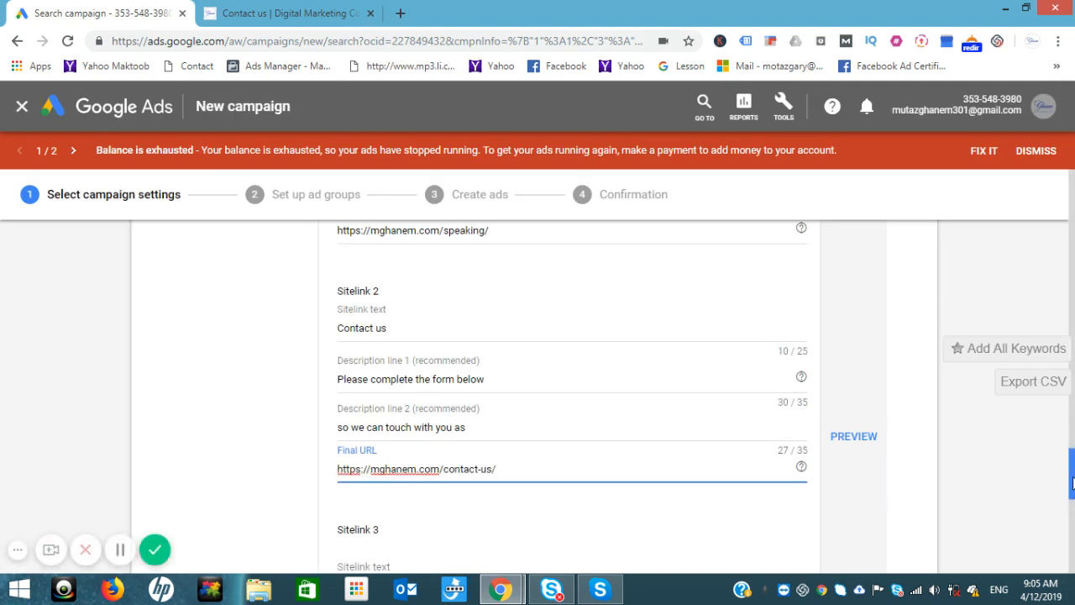
click(842, 444)
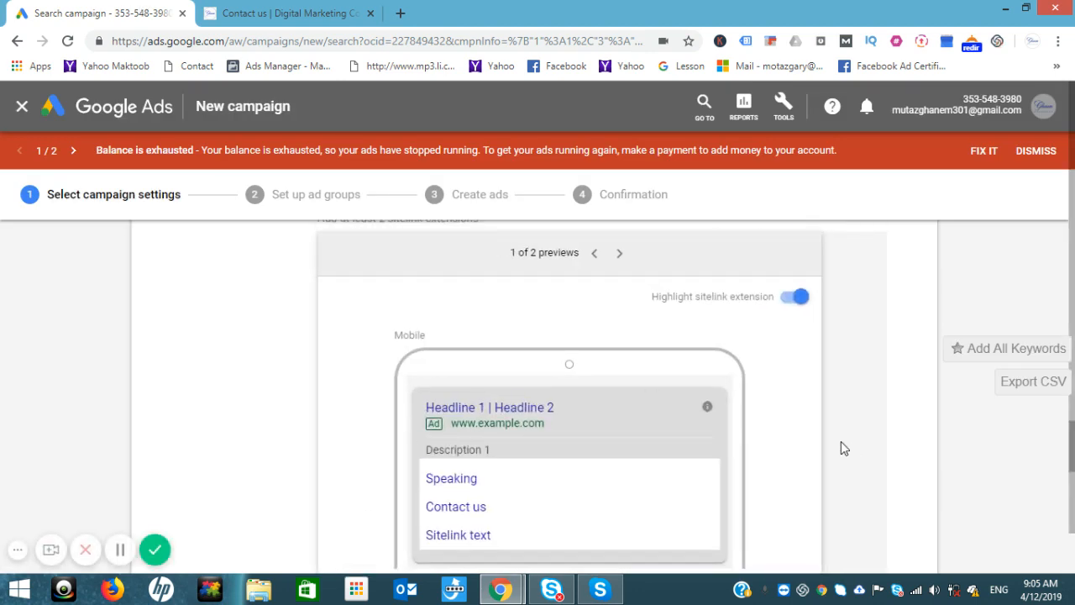
click(954, 464)
drag(1072, 453, 1071, 546)
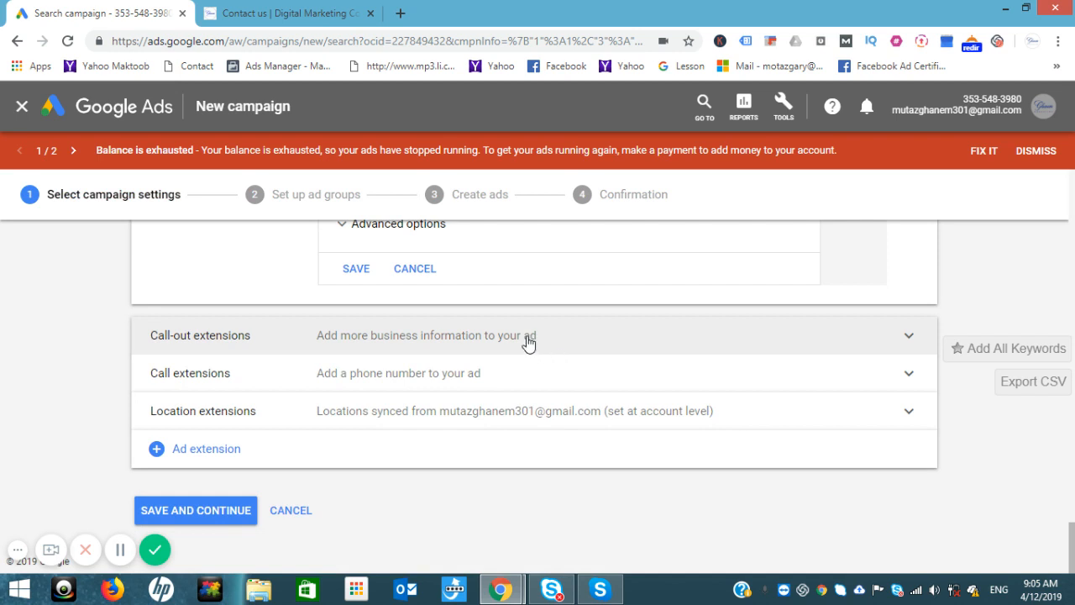
Step: Add a callout extension with texts 'call us now', 'learn more' and 'free lessons', and preview it
click(528, 341)
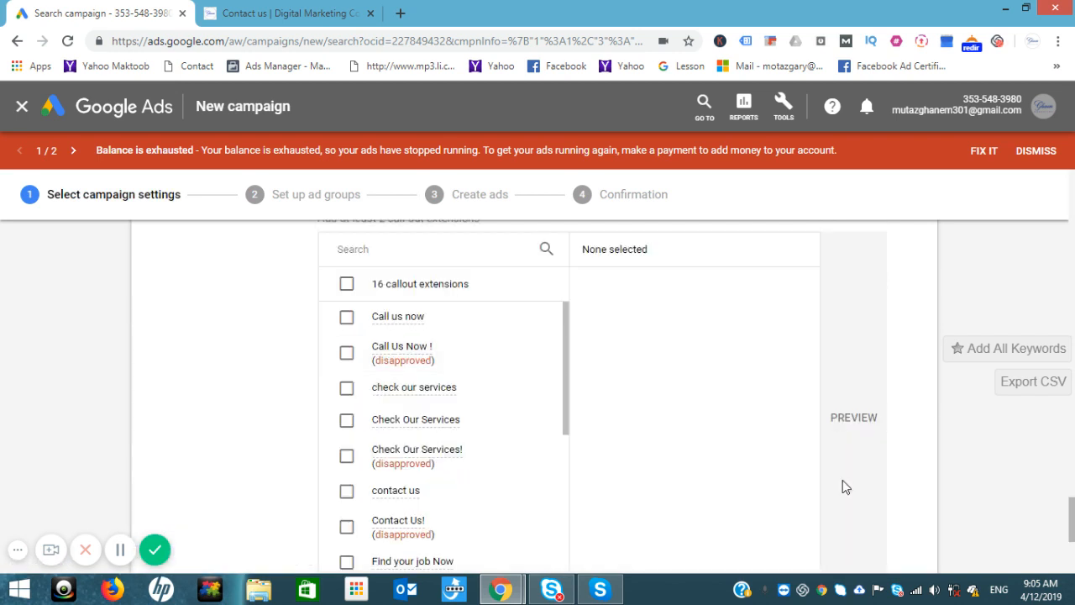
drag(1072, 525, 1071, 548)
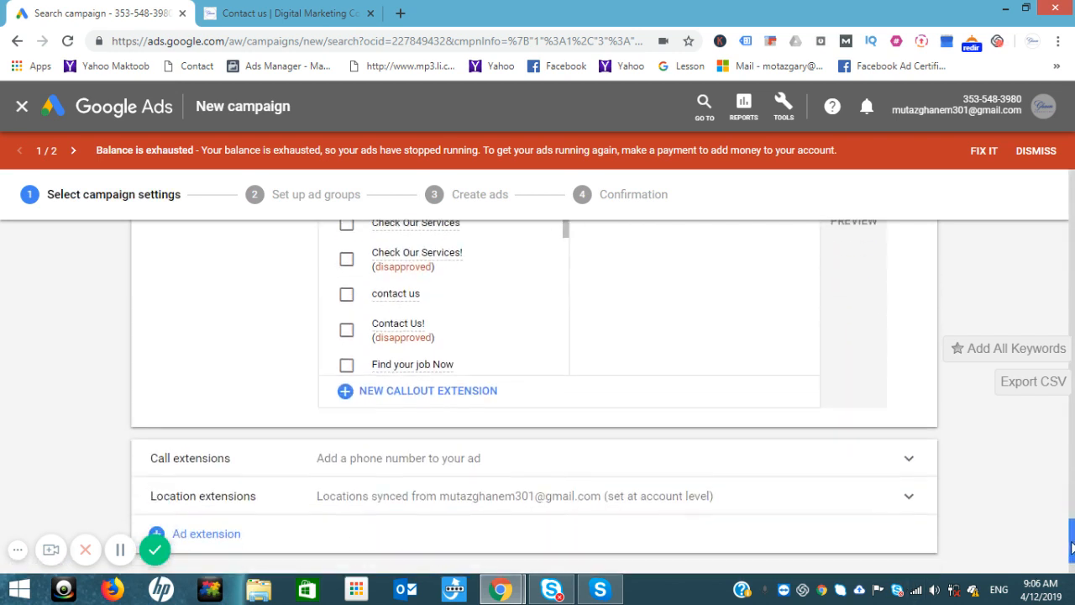
click(441, 392)
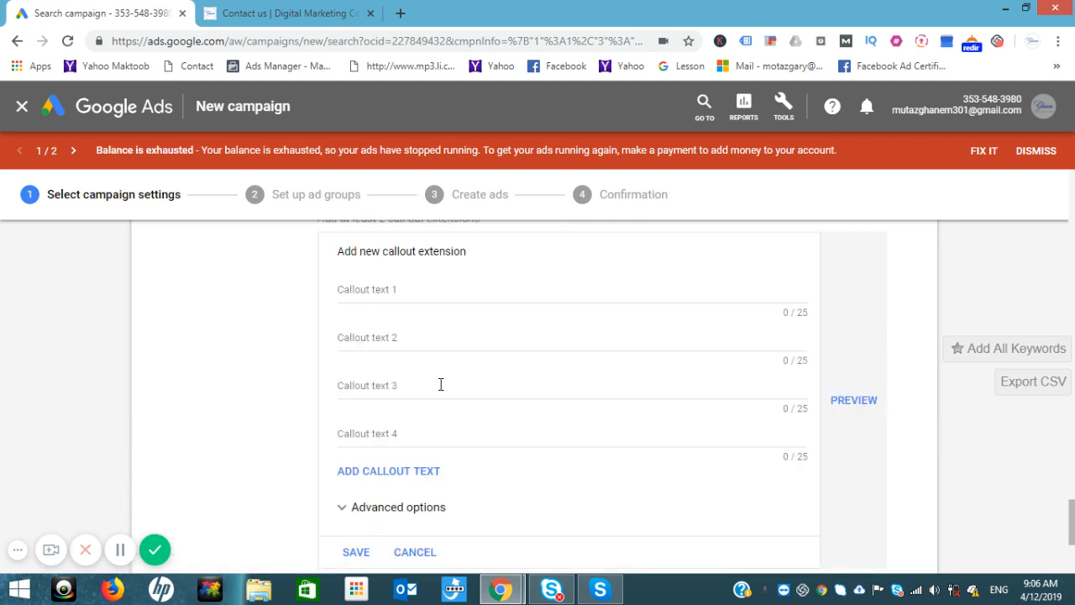
click(415, 284)
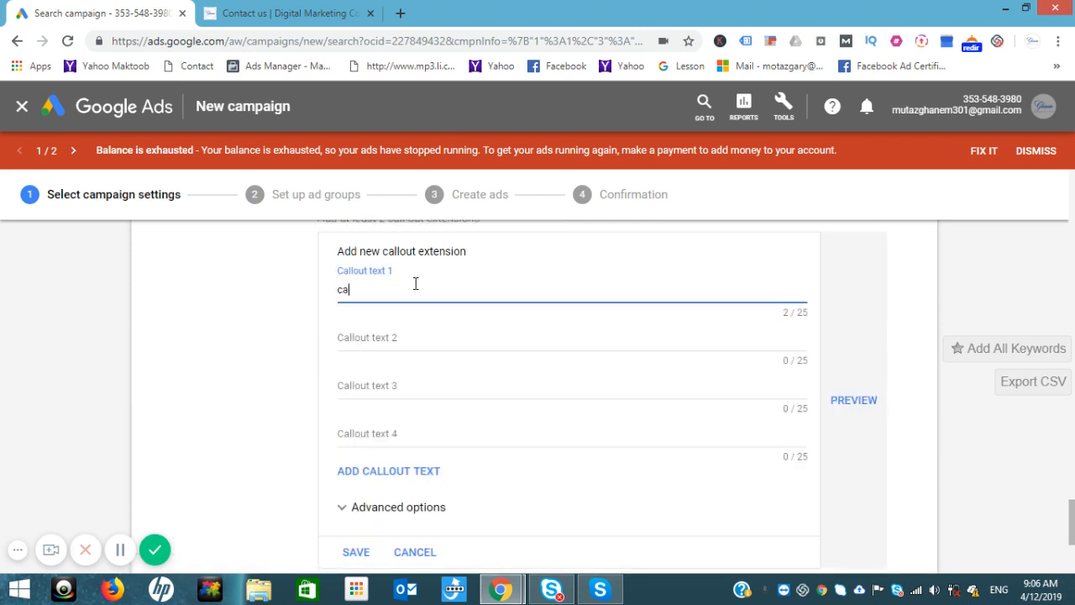
text(call us now)
click(376, 331)
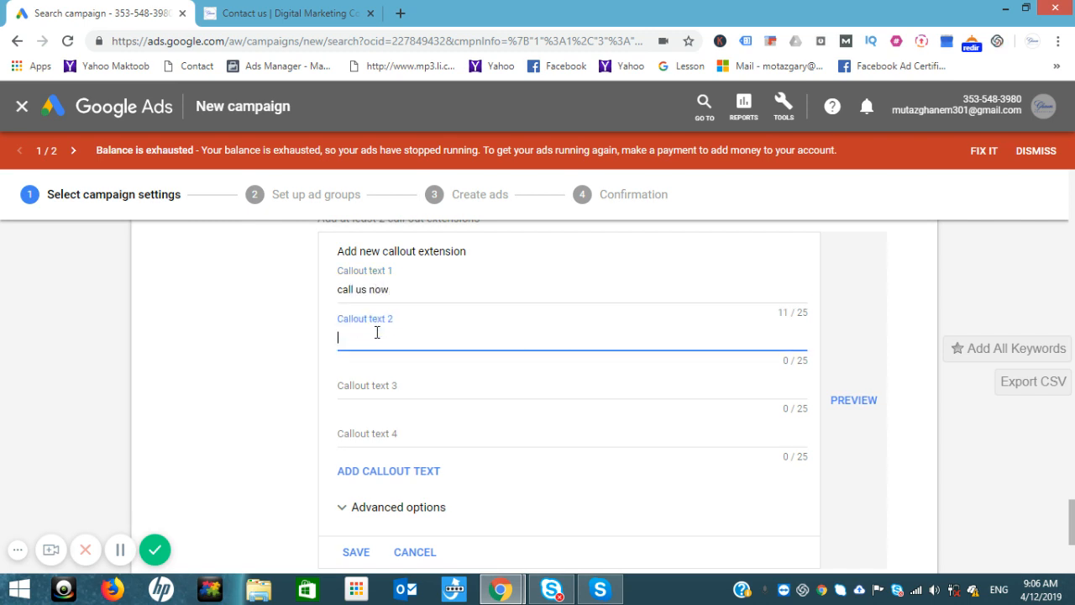
text(learn more)
click(377, 383)
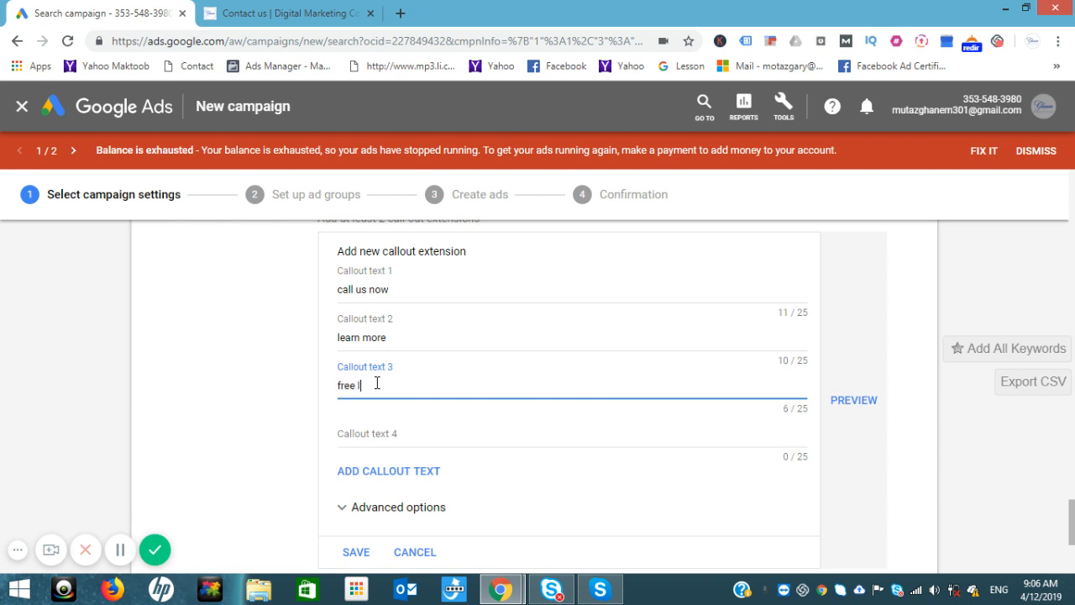
text(free lessons)
click(859, 408)
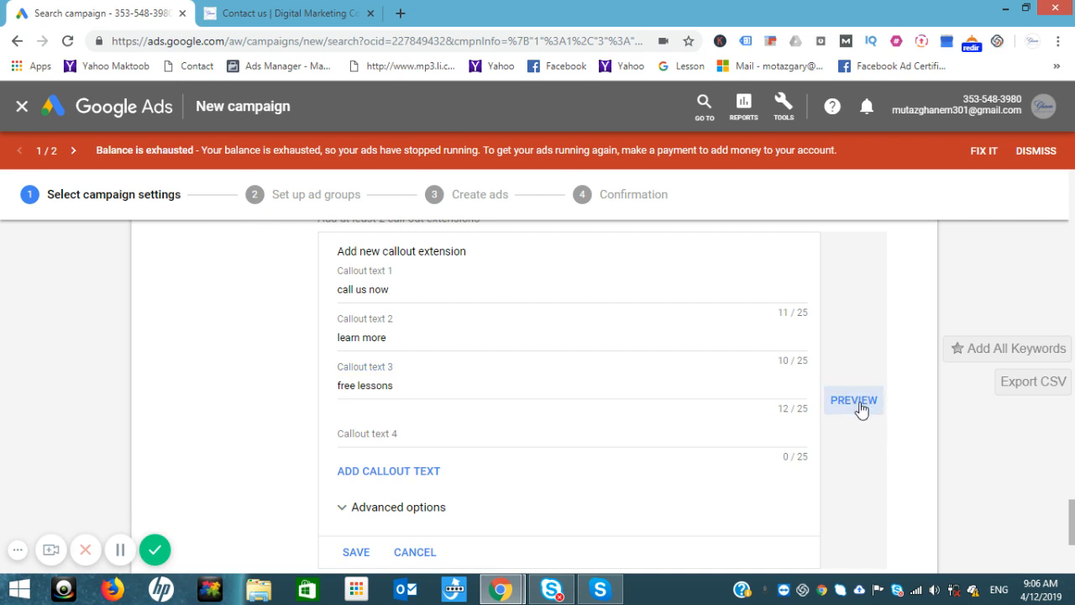
click(854, 401)
click(854, 402)
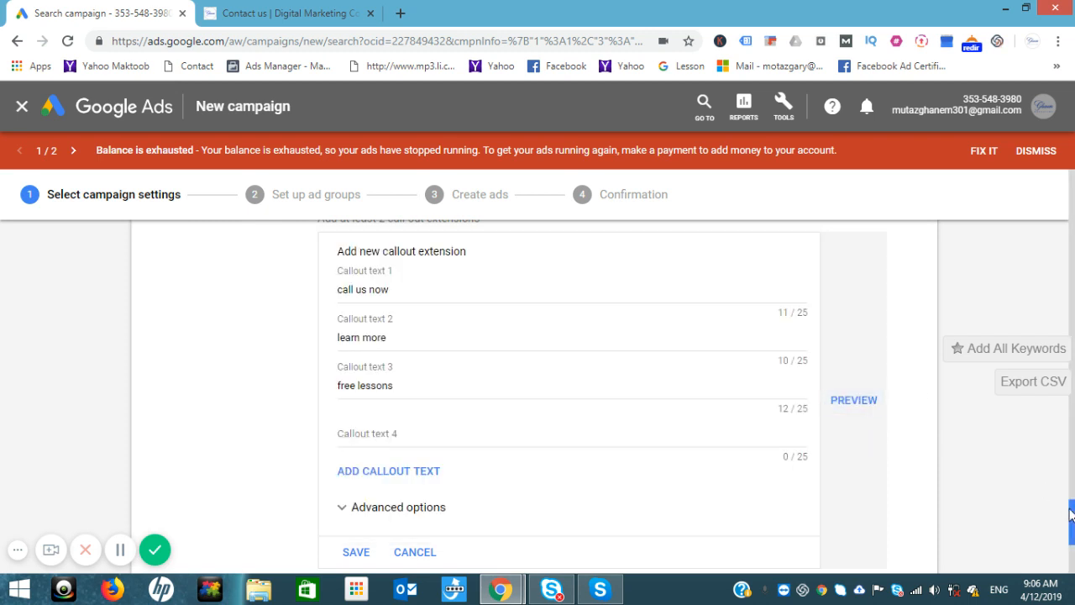
drag(1071, 514, 1071, 542)
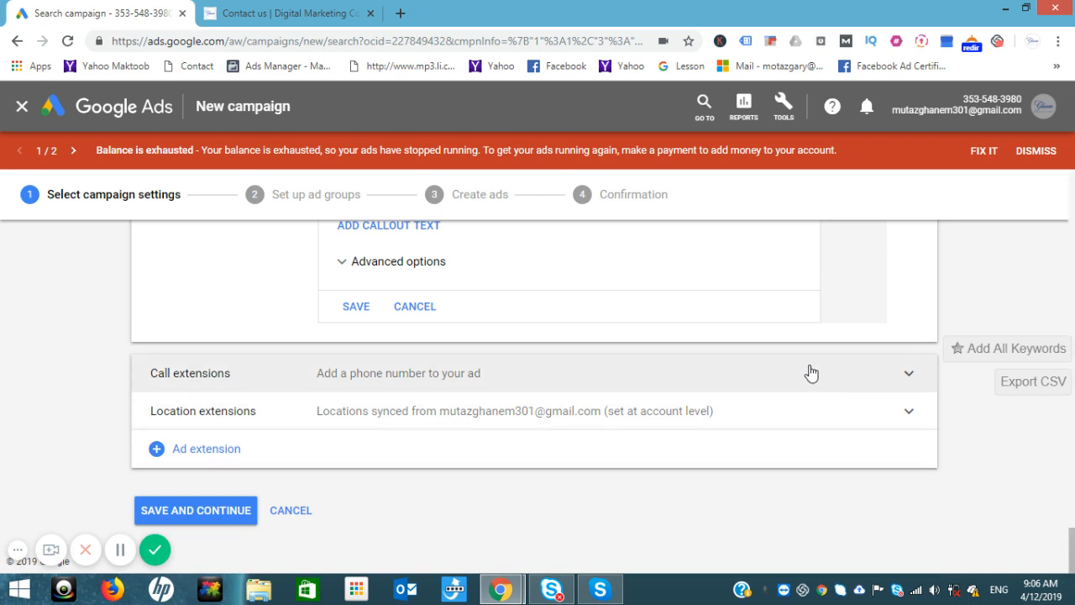
Step: Add a call extension with Saudi Arabia as the country and enter the business phone number
click(811, 372)
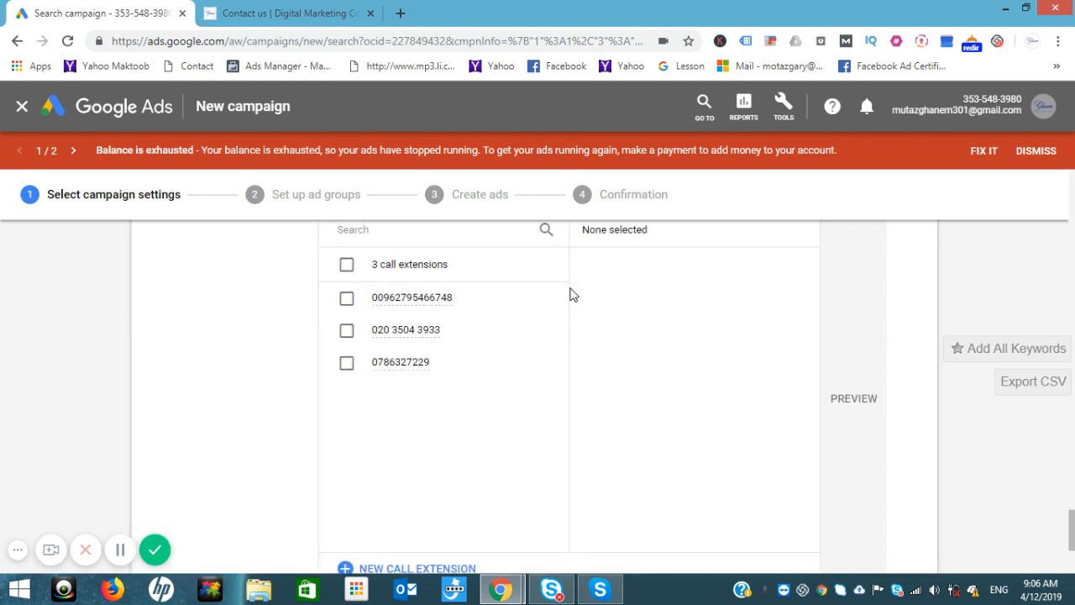
click(398, 569)
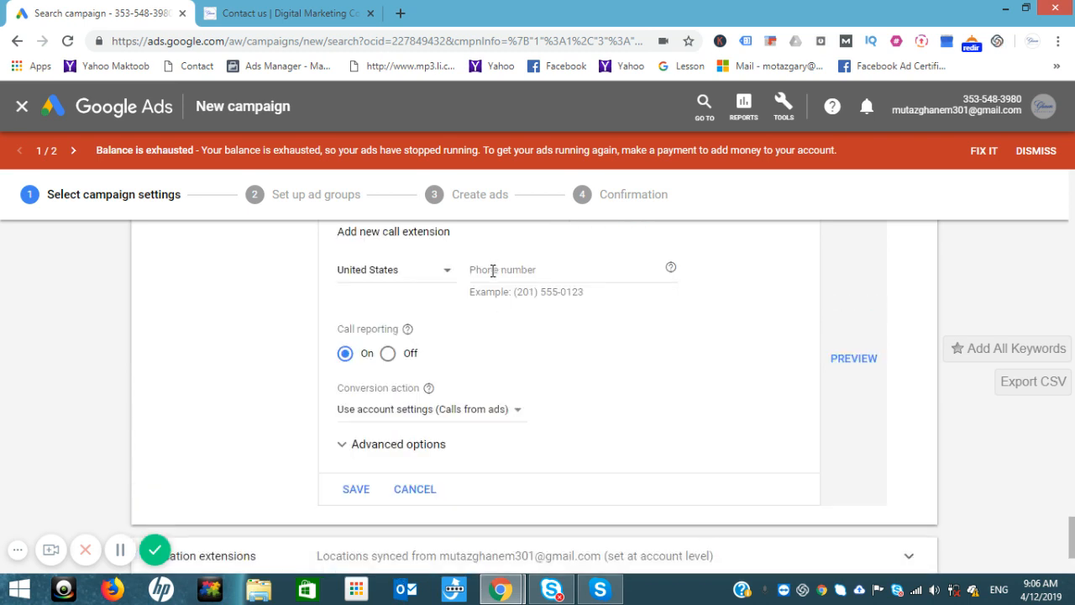
click(448, 274)
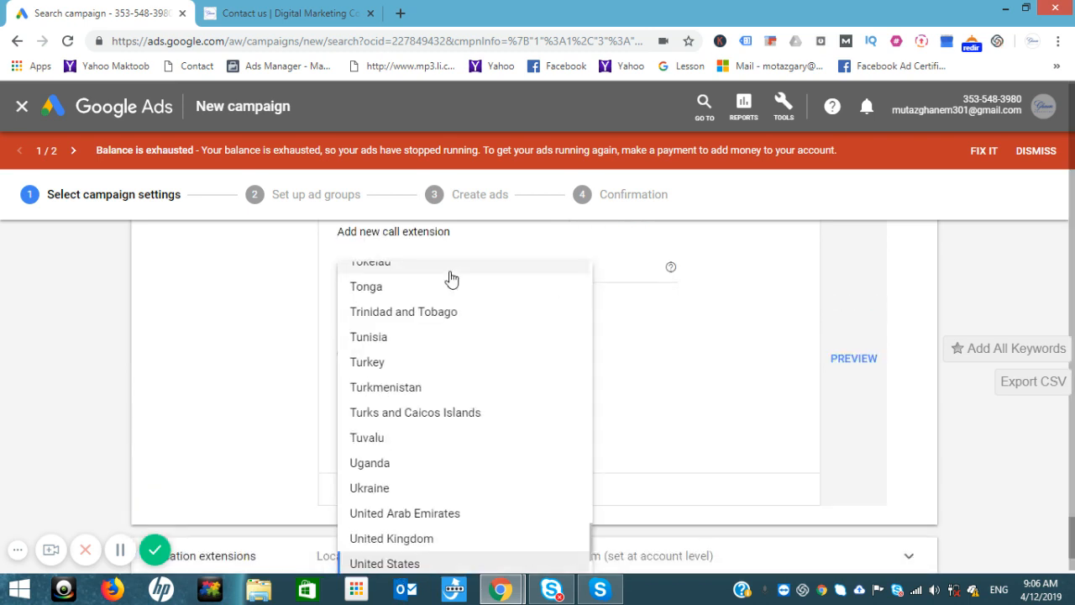
scroll(451, 279, up, 10)
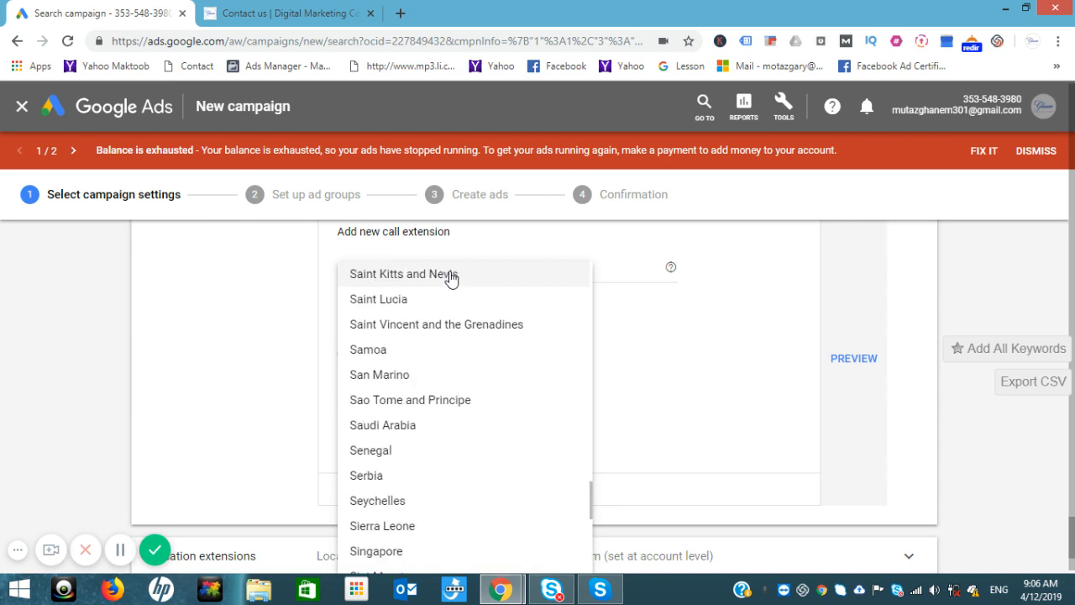
click(407, 426)
click(518, 269)
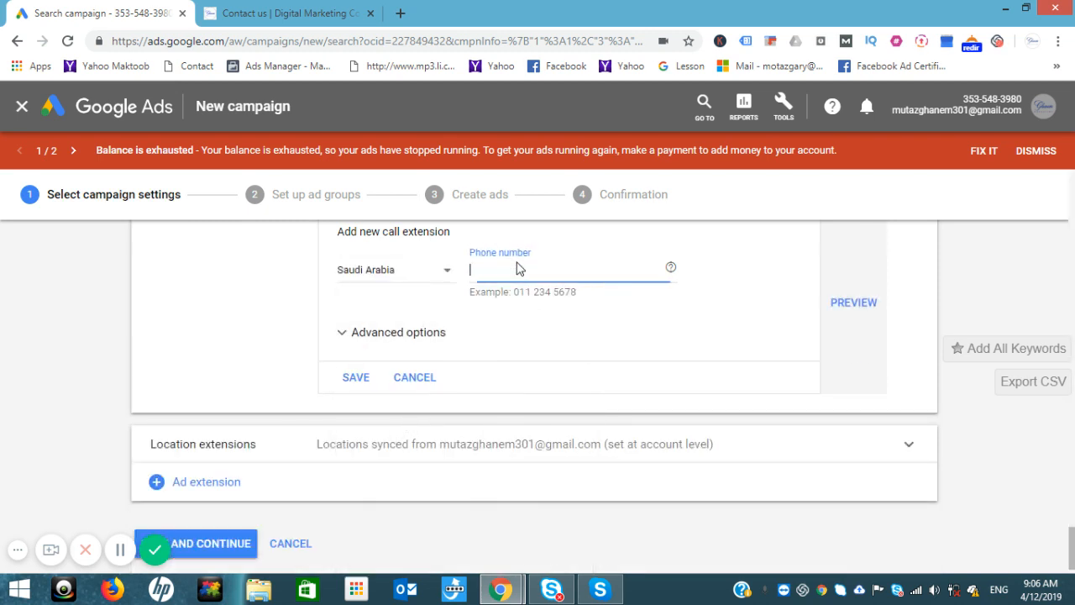
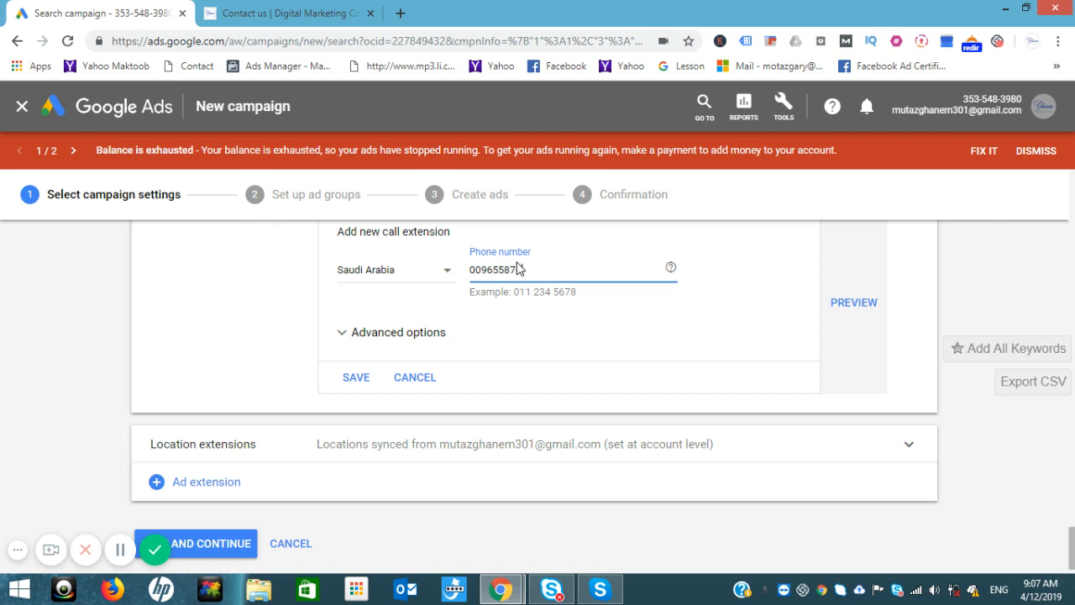
Step: Preview the call extension, then save the campaign settings and continue to ad groups
click(850, 304)
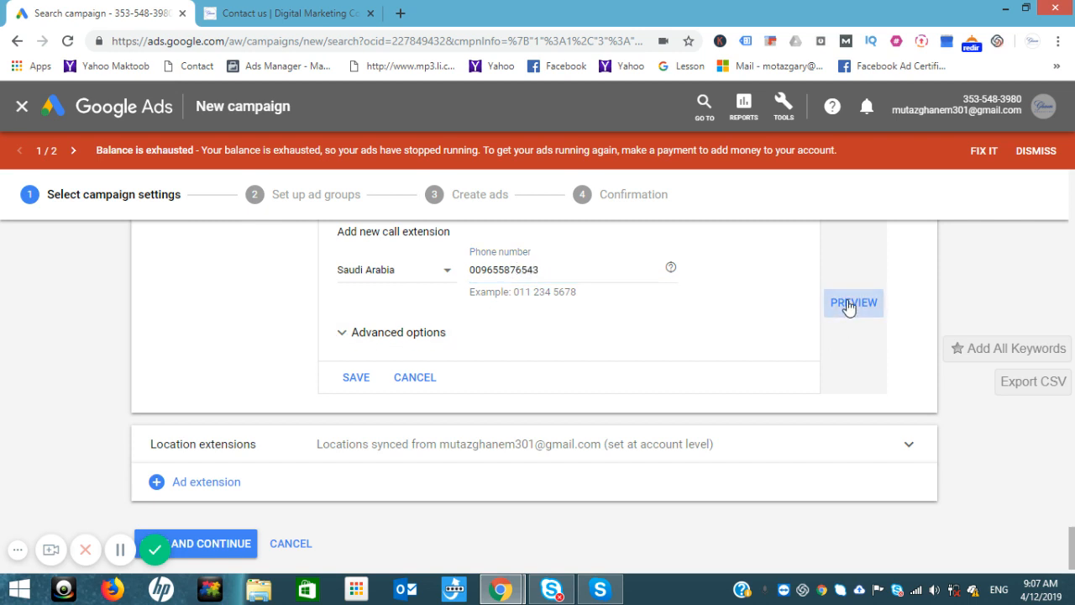
click(850, 304)
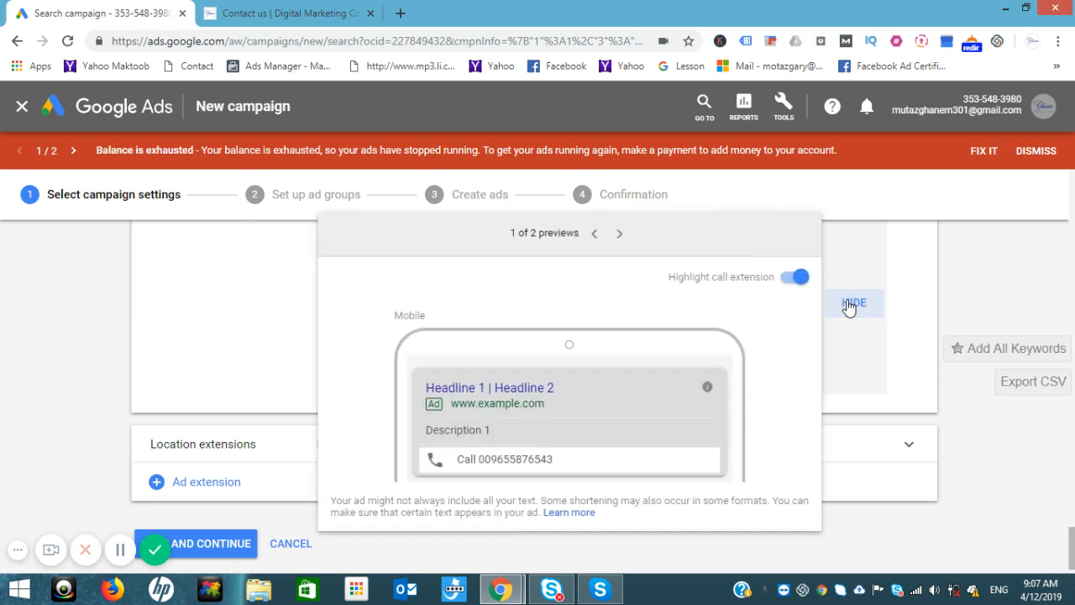
click(983, 292)
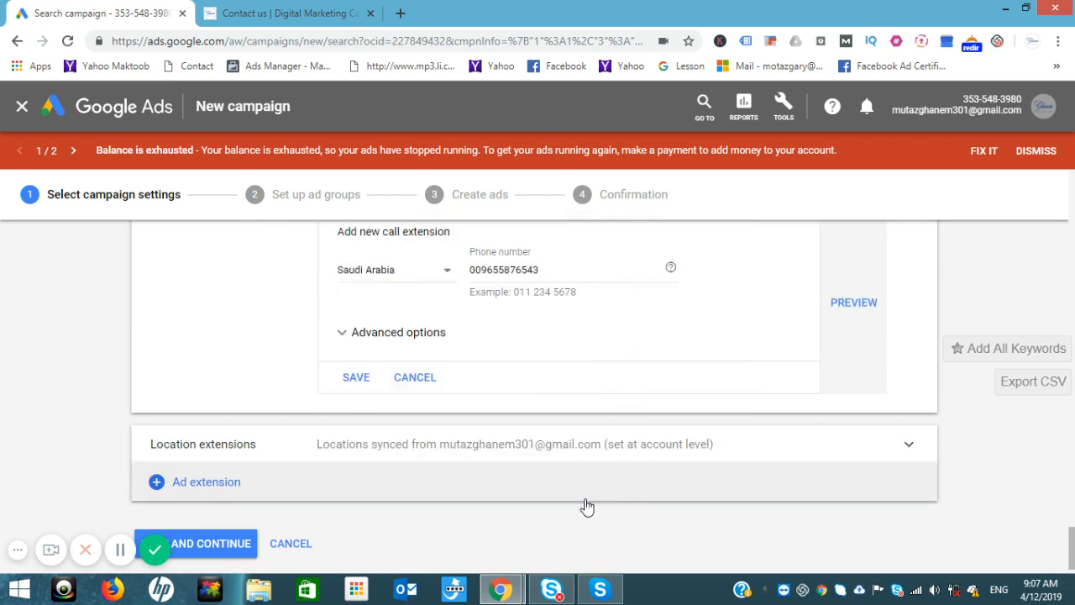
click(215, 544)
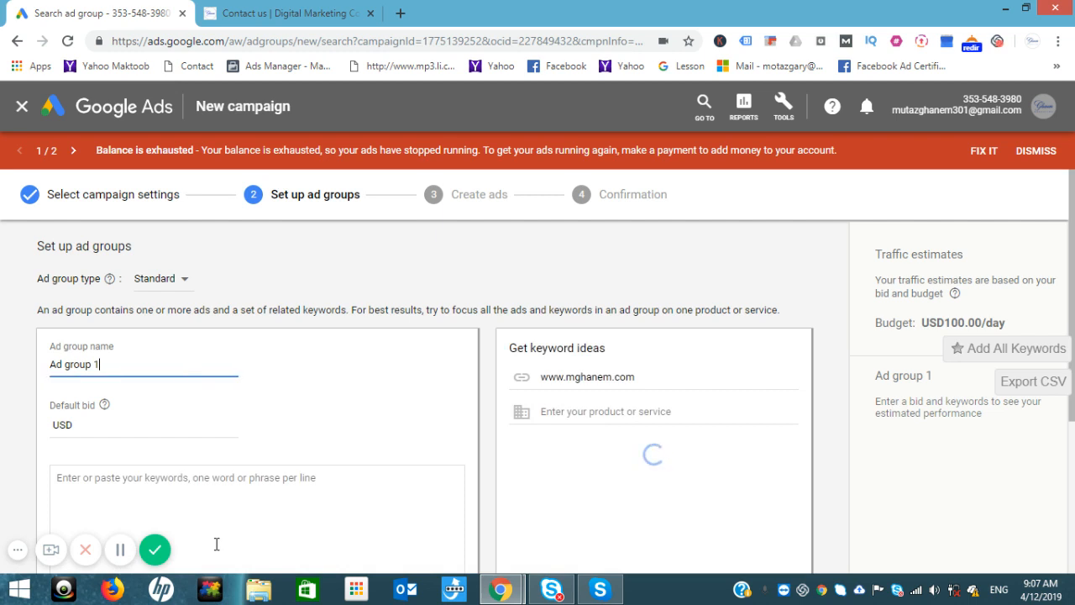
Step: Rename the ad group to 'PPC' with a default bid of 3
triple_click(142, 360)
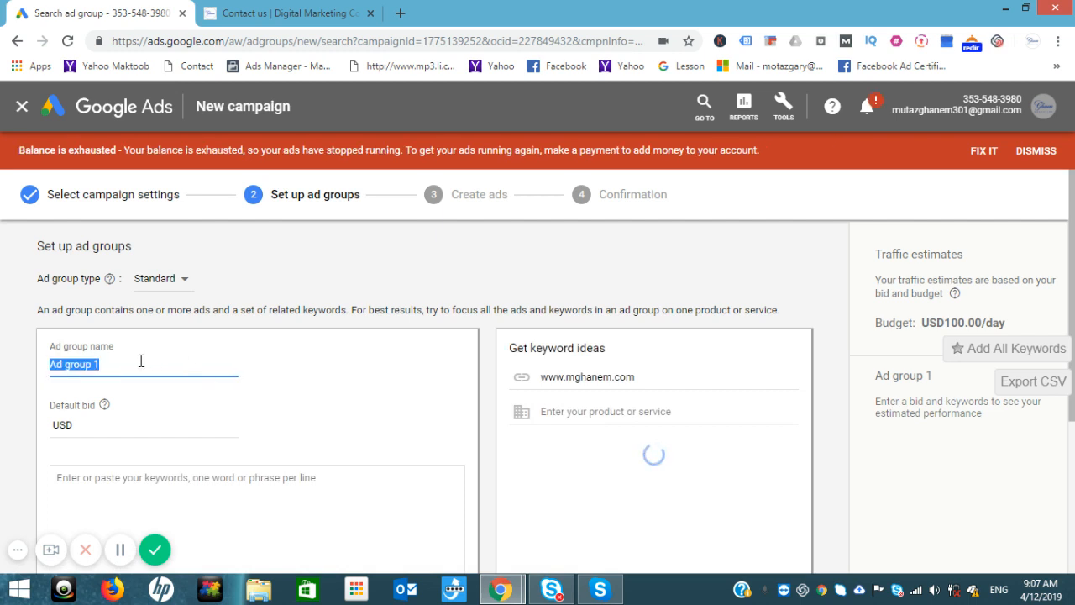
key(BackSpace)
text(PPC)
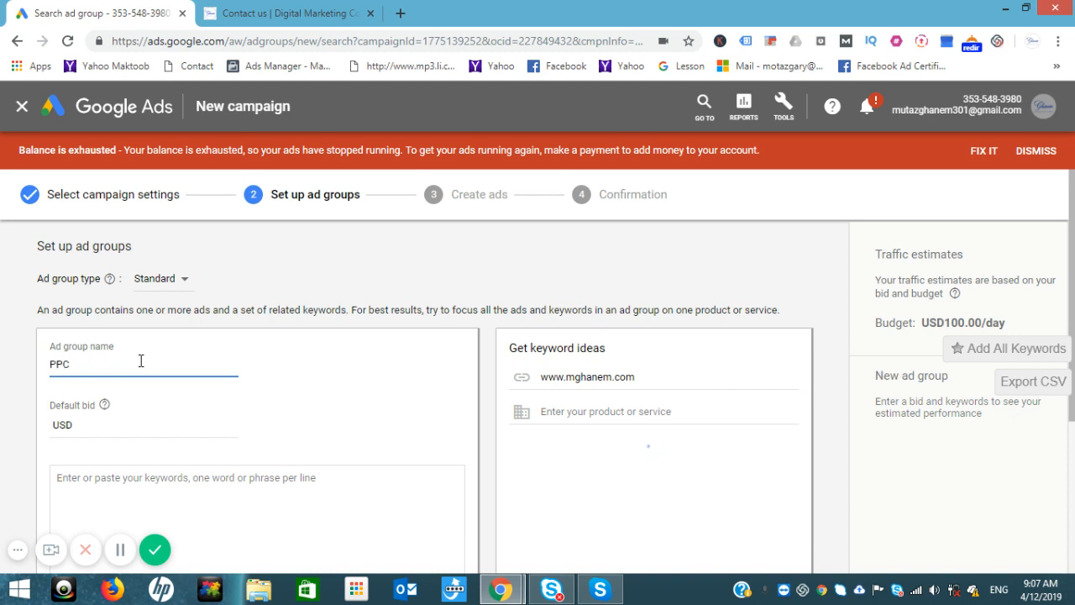
click(100, 429)
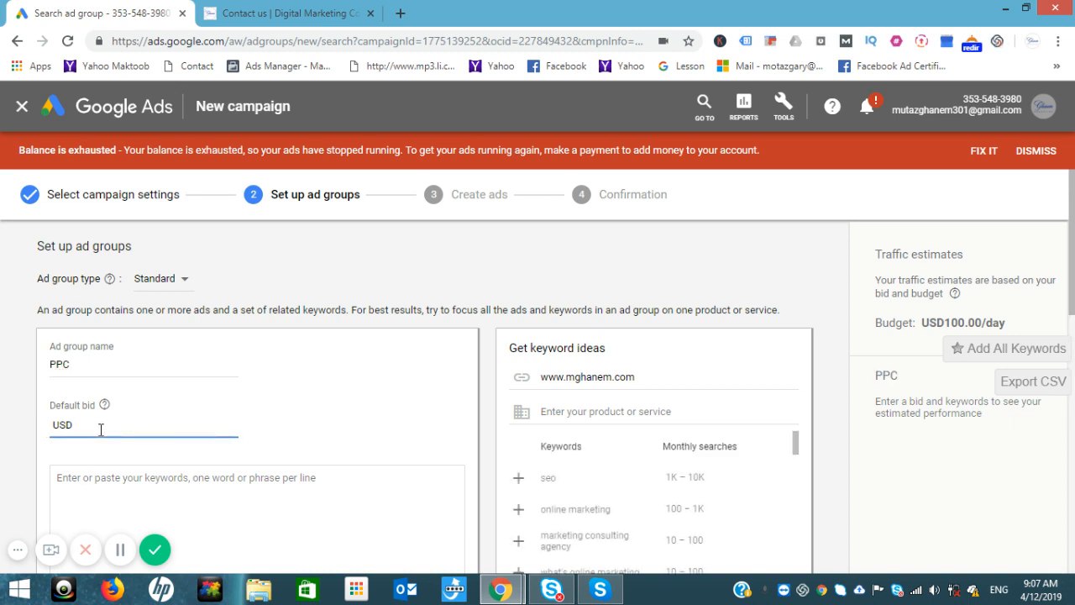
text(3)
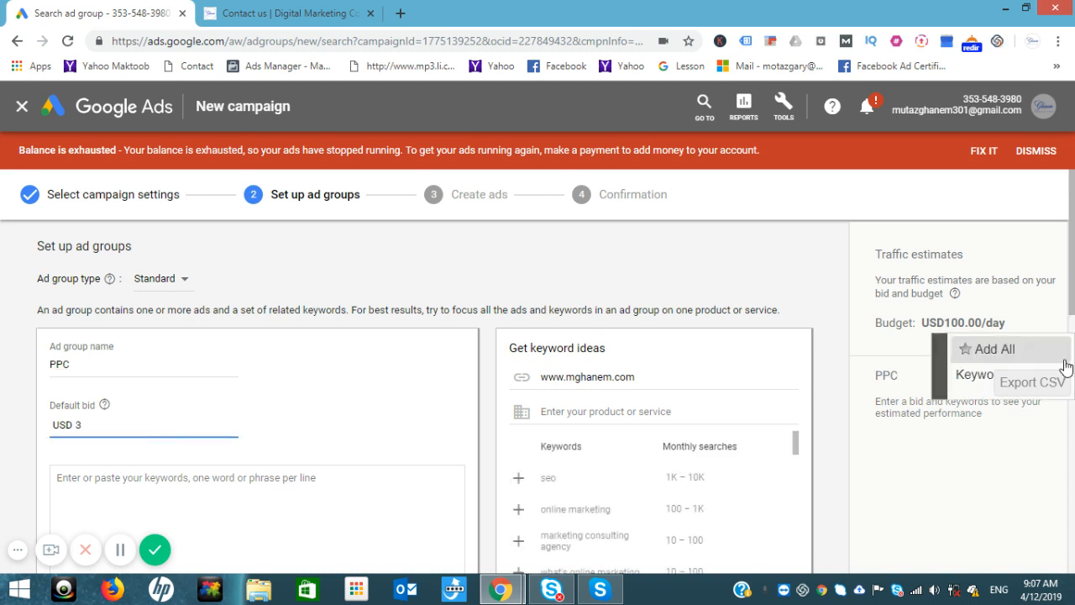
Step: Add keywords online marketing, what's online marketing, digital marketing services list, marketing consulting agency; save
drag(1070, 277, 1073, 315)
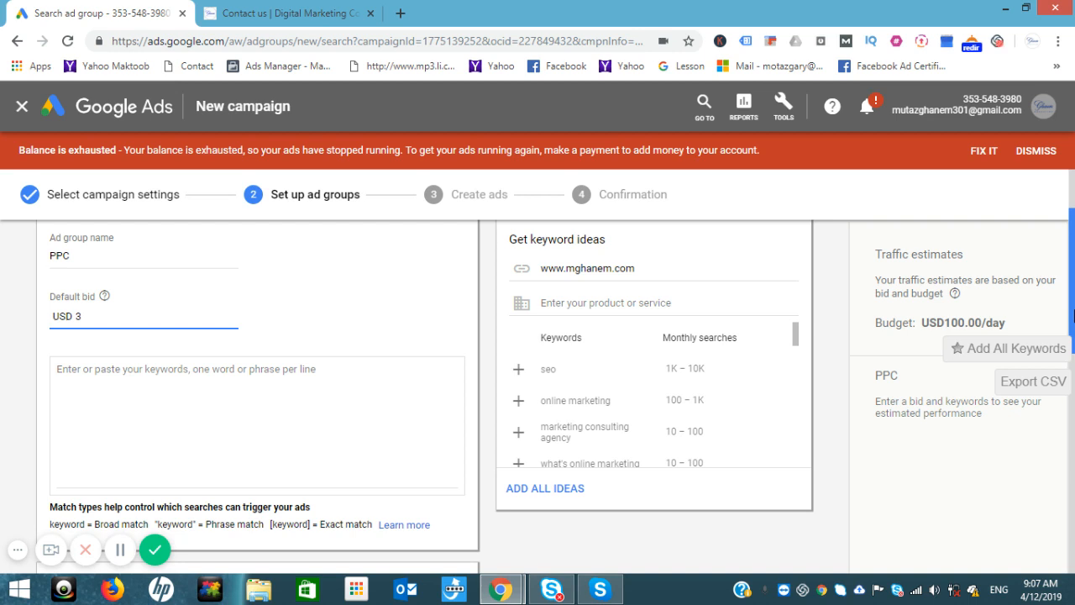
click(519, 402)
click(521, 436)
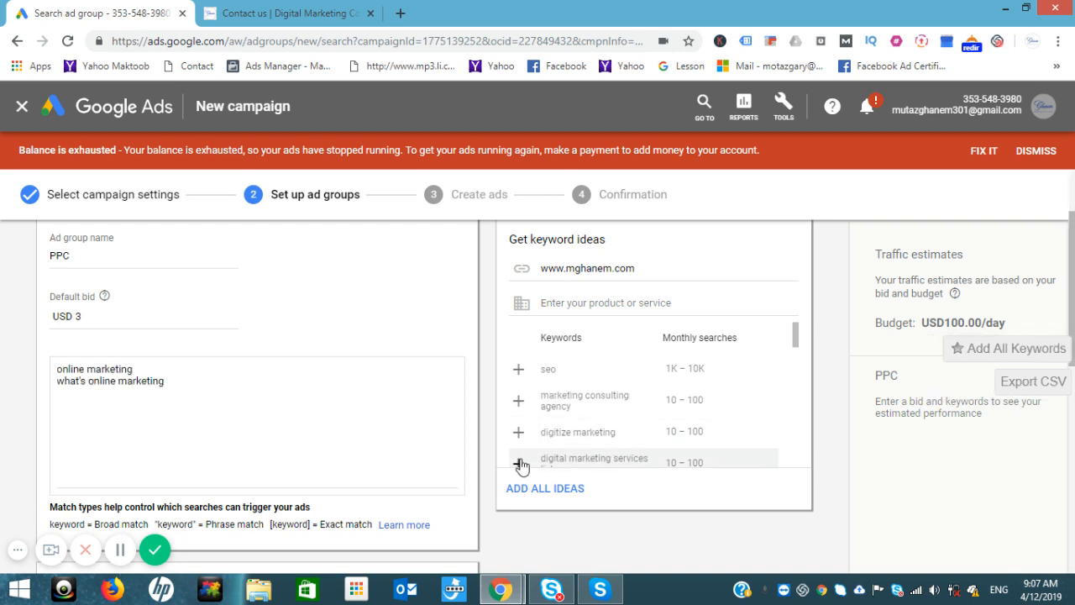
click(520, 459)
click(516, 406)
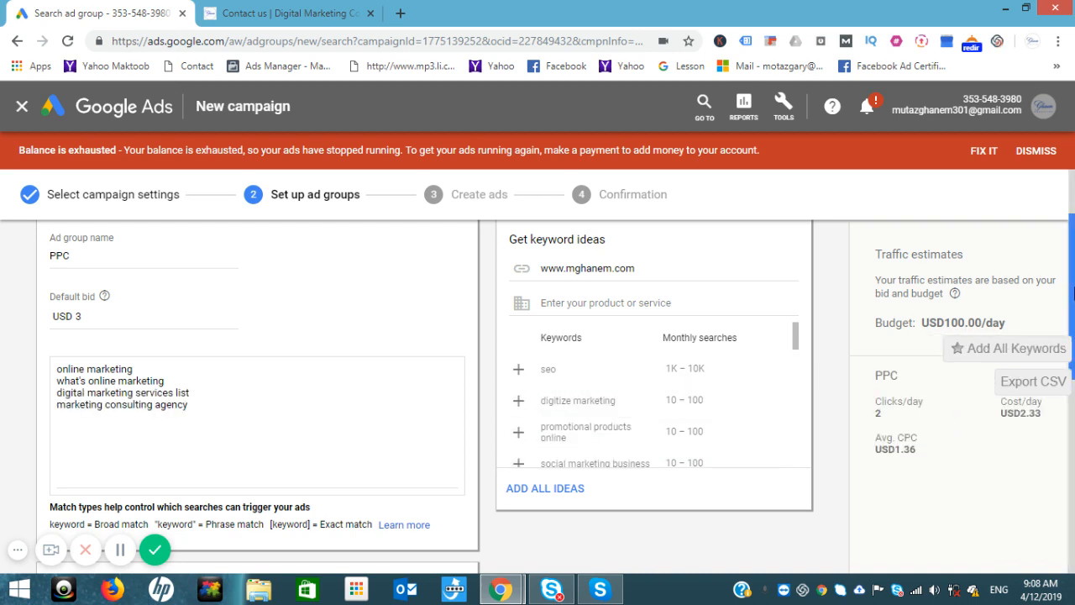
scroll(284, 460, down, 3)
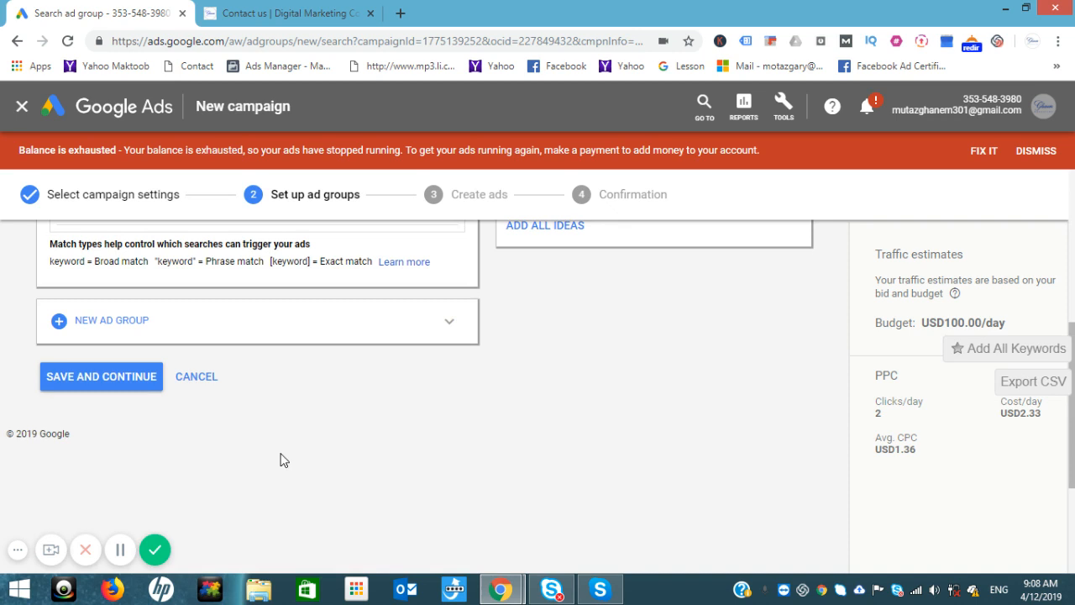
click(132, 382)
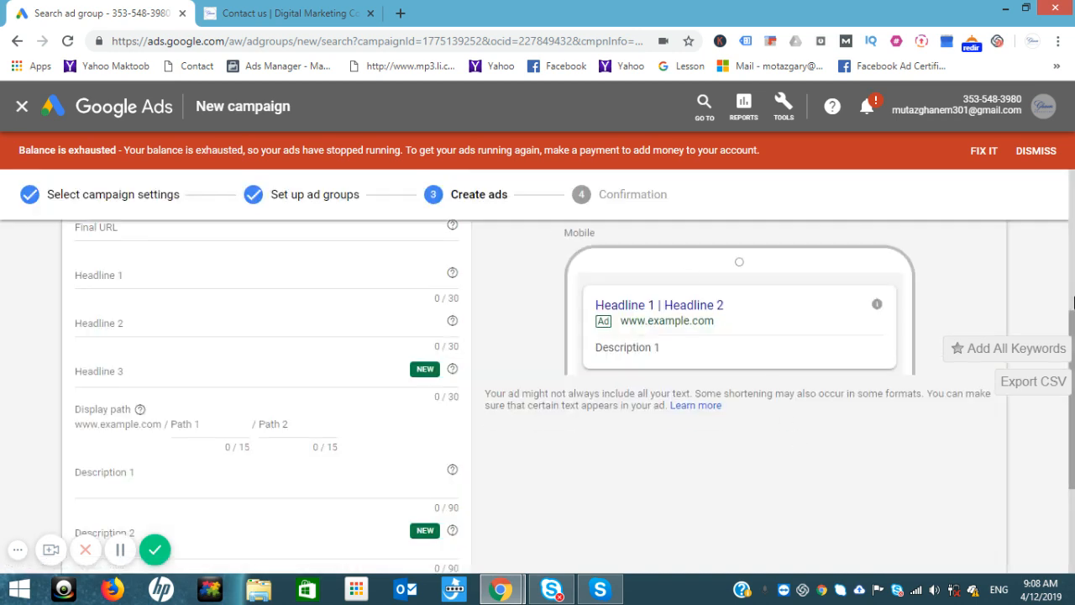
Step: Focus the new text ad's Final URL field and switch to the mghanem.com website tab
scroll(1071, 322, up, 2)
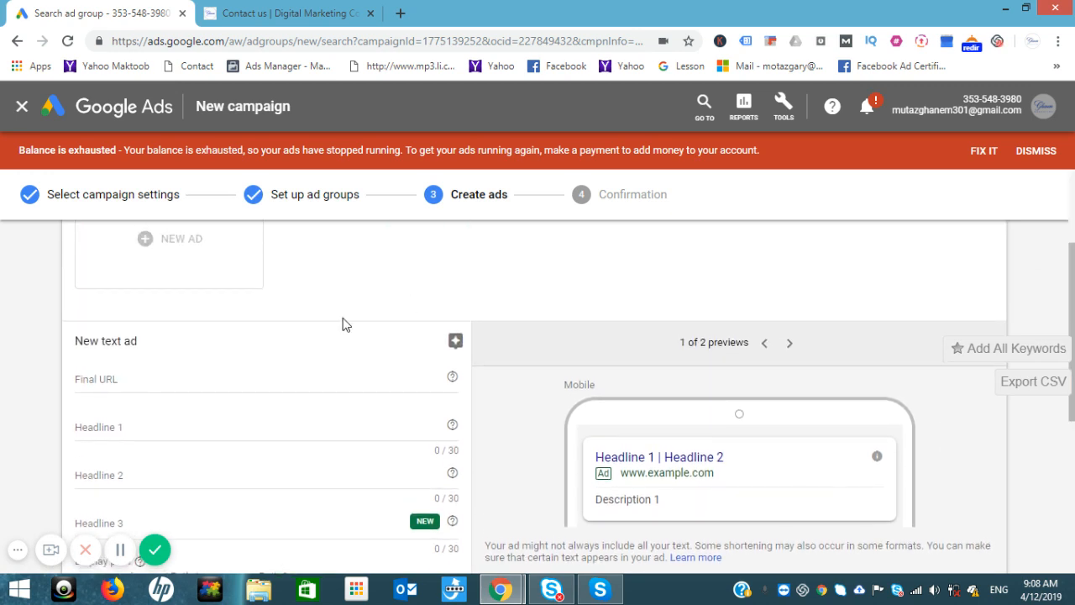
click(174, 384)
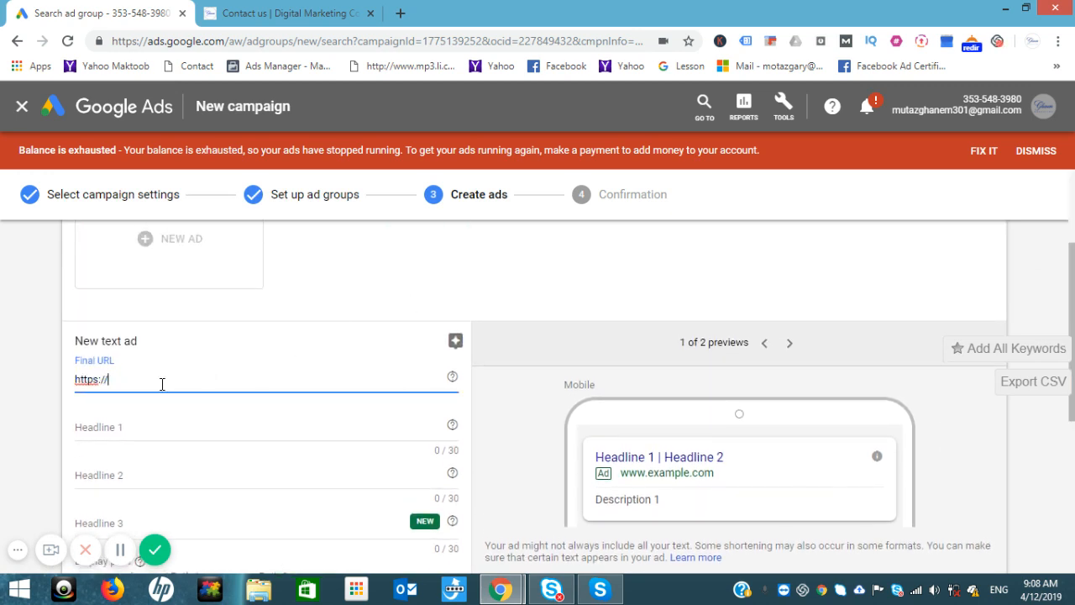
click(285, 13)
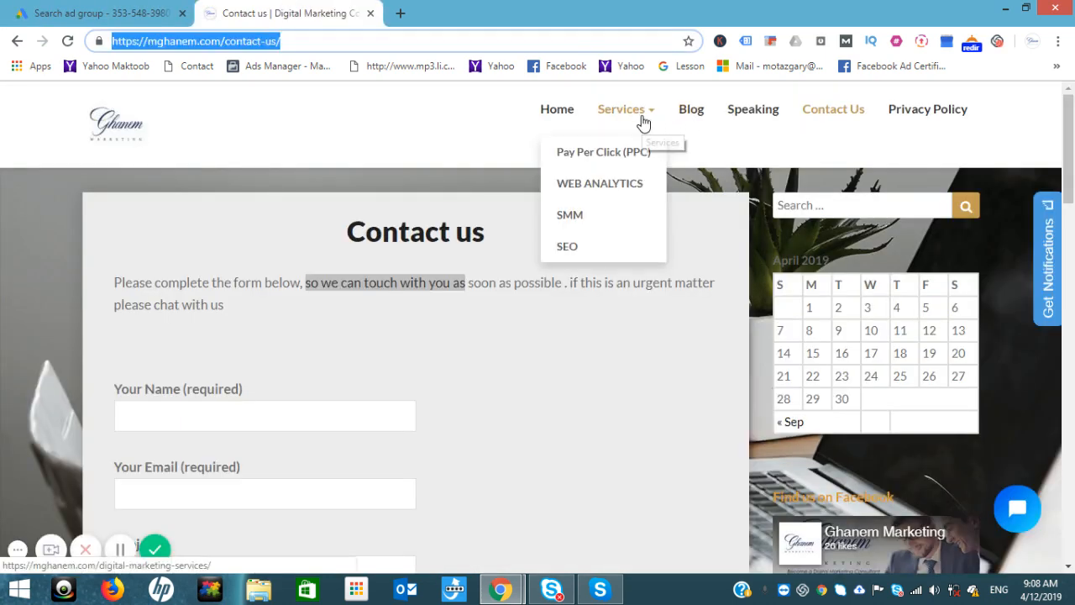
Step: Open Services > Pay Per Click (PPC) on mghanem.com, select its address, and return to Google Ads
click(602, 151)
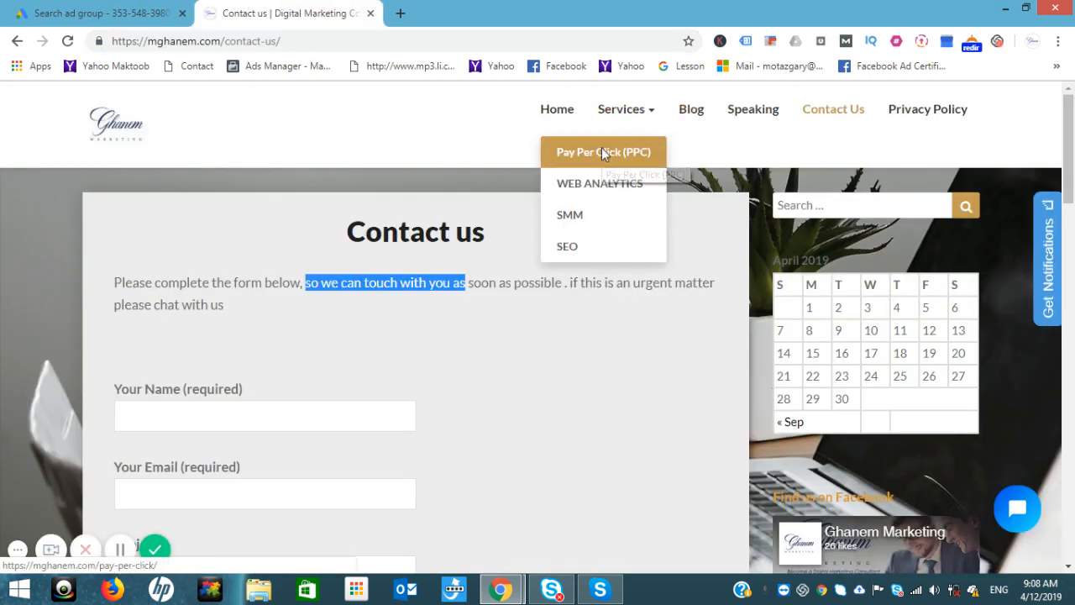
click(239, 42)
key(ctrl+c)
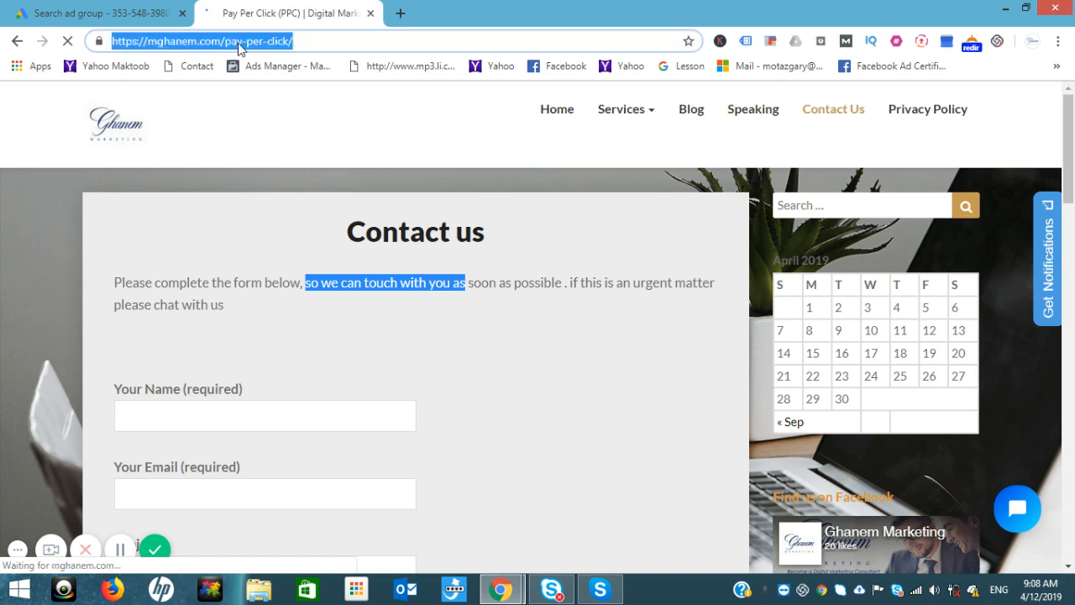
click(99, 17)
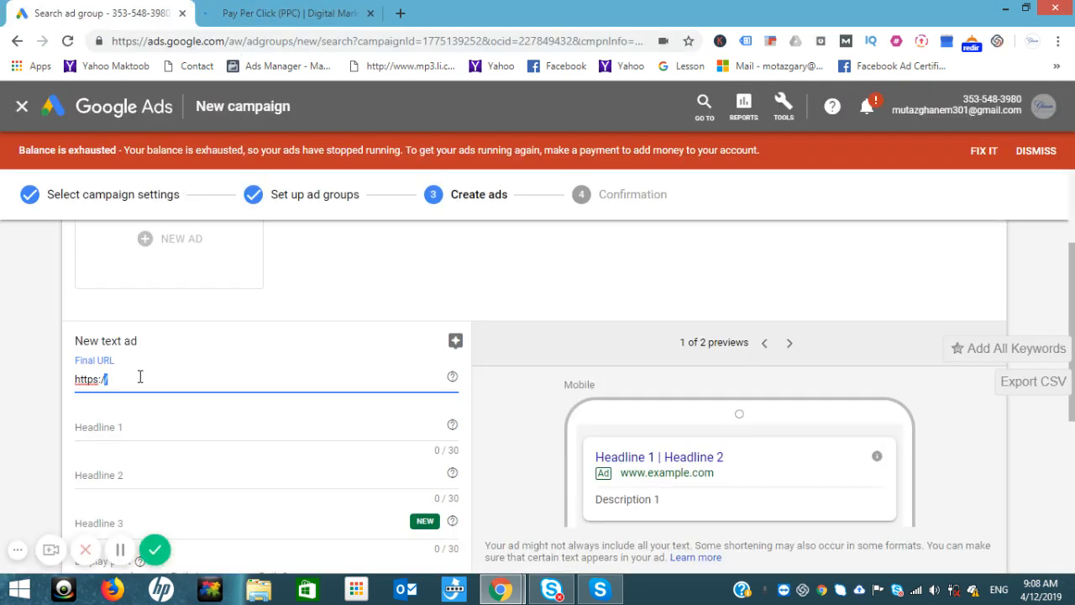
triple_click(141, 377)
key(ctrl+v)
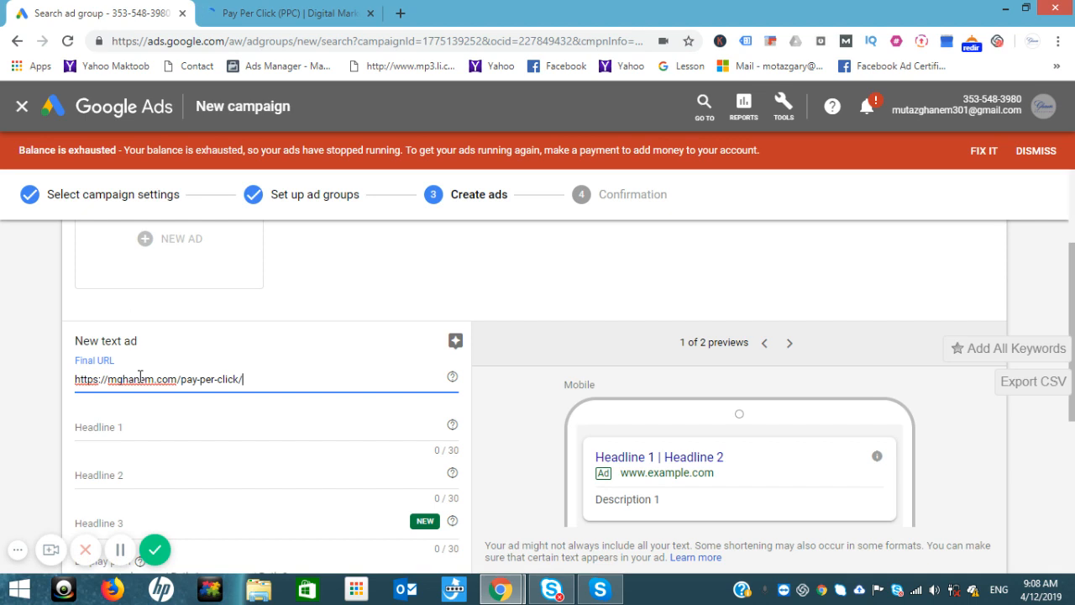
click(136, 429)
text(P)
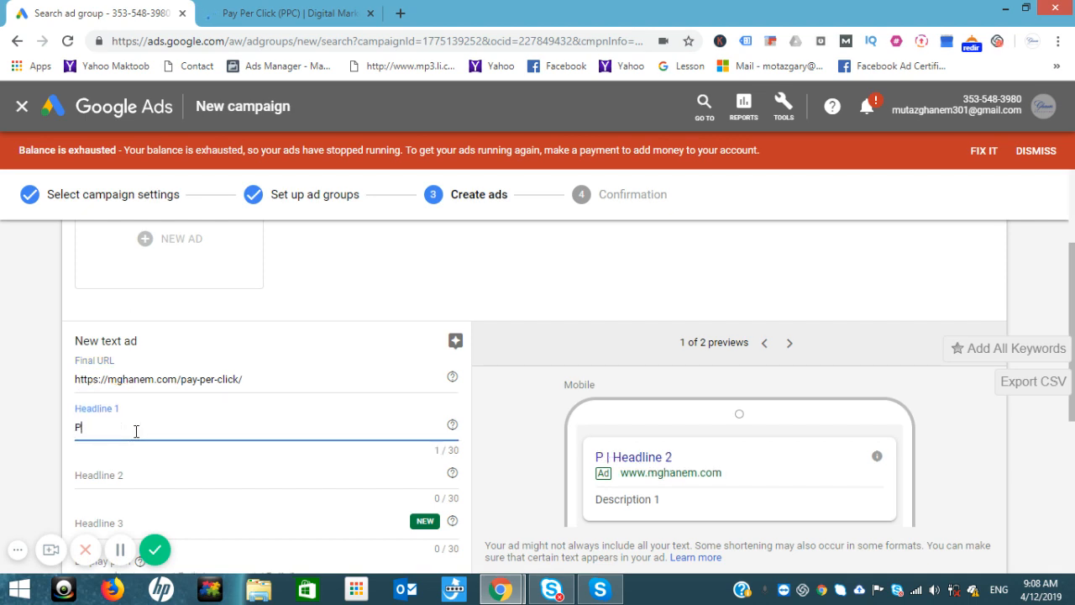
text(ay P)
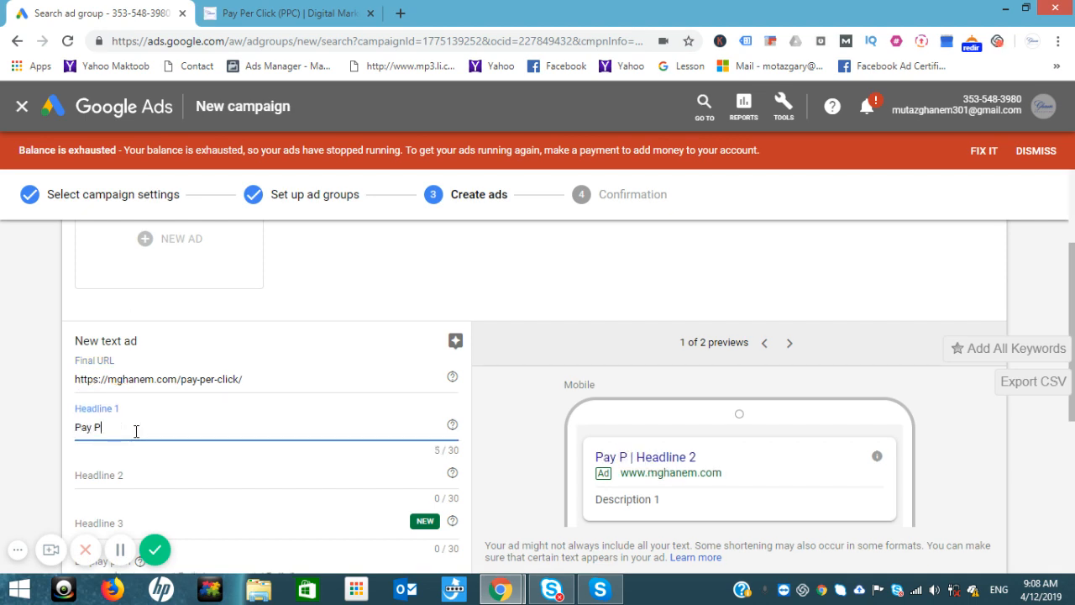
text(er Click)
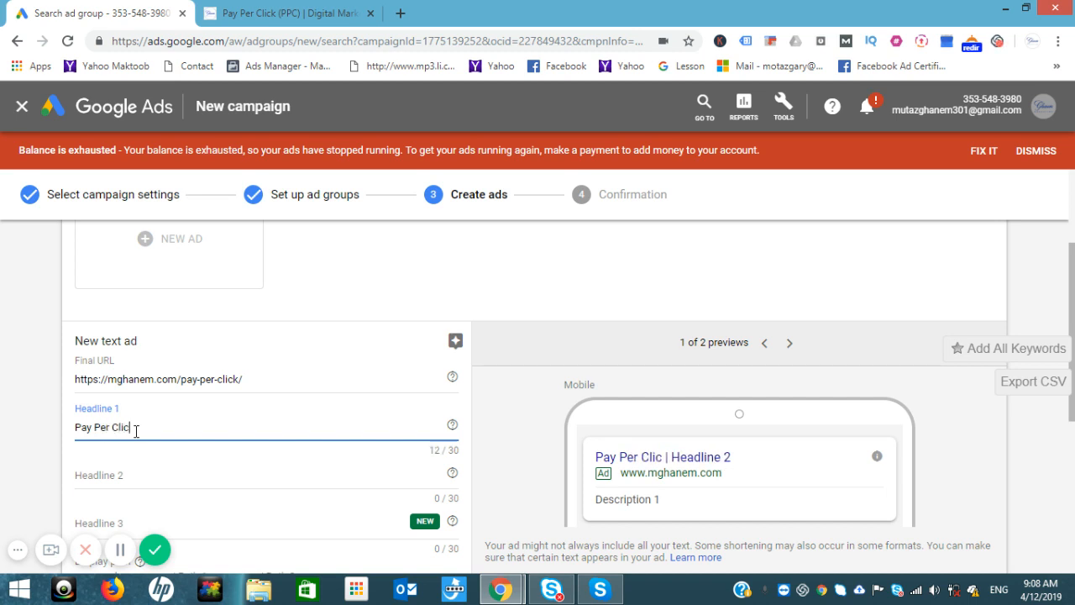
click(118, 477)
text(Digital)
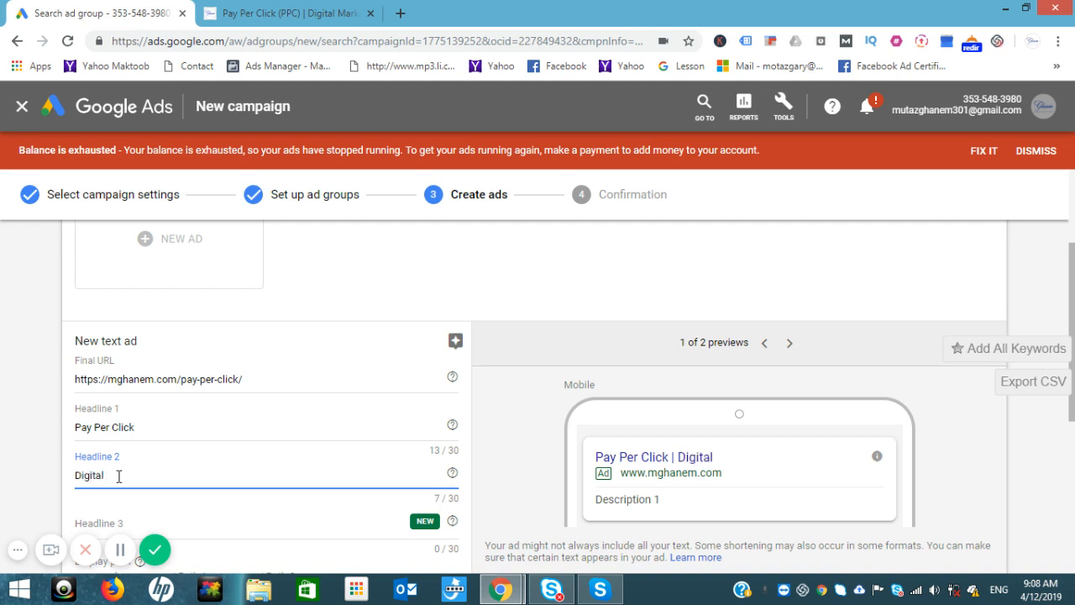
text( Marketing)
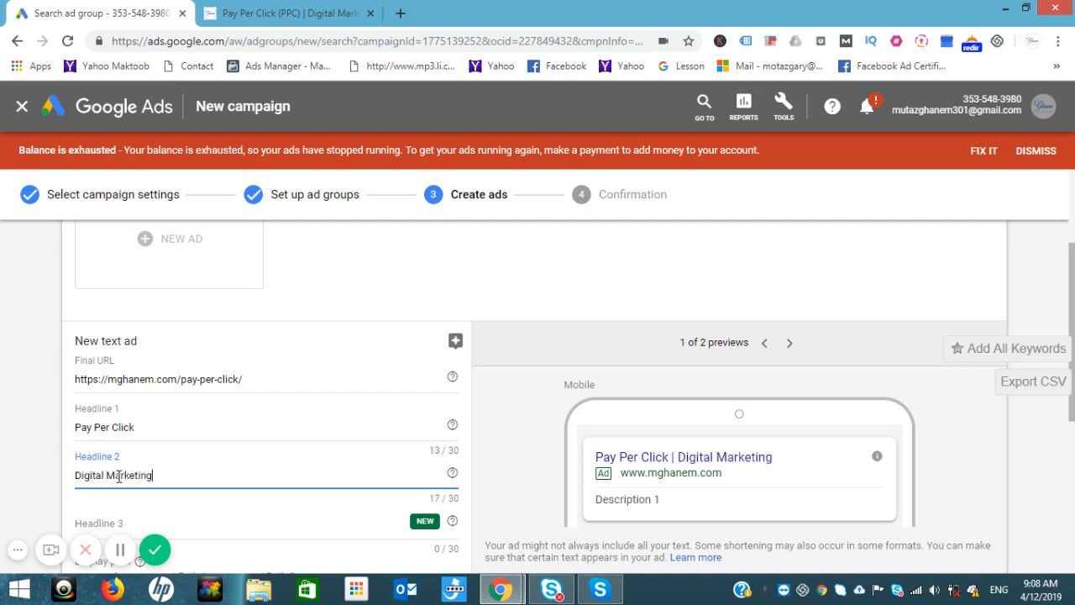
text( Consultant)
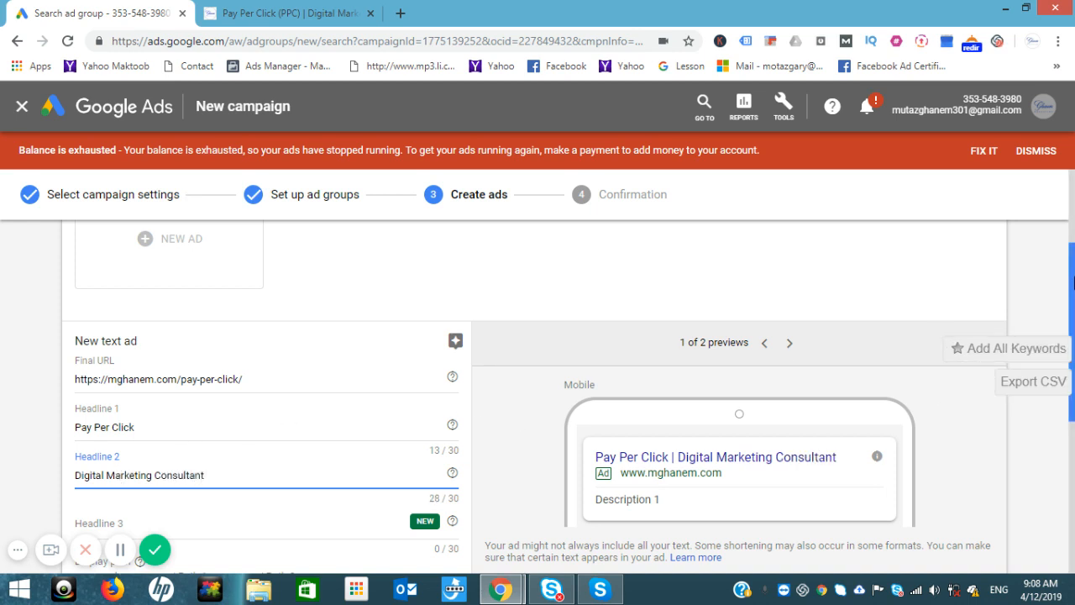
scroll(1073, 281, down, 2)
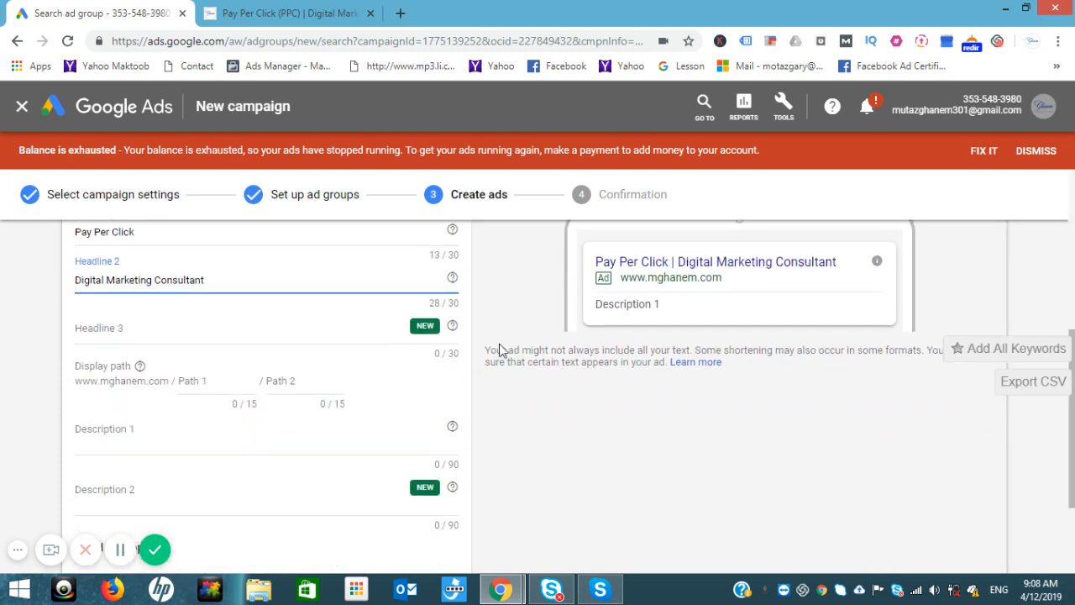
Step: Set the ad's display path to 'services' / 'pay per click'
click(224, 380)
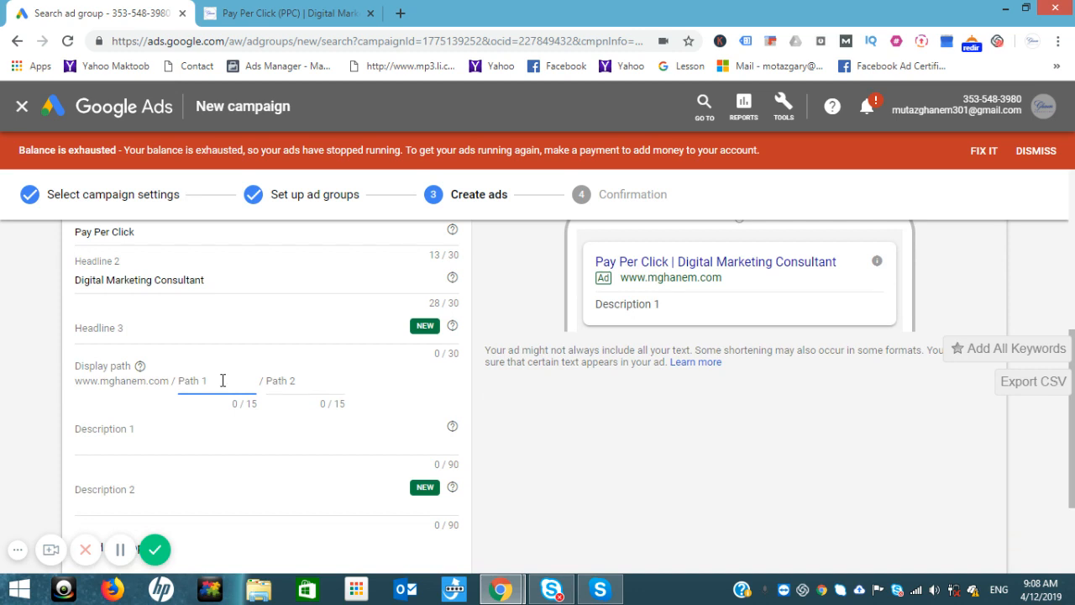
text(services)
click(288, 380)
text(pay)
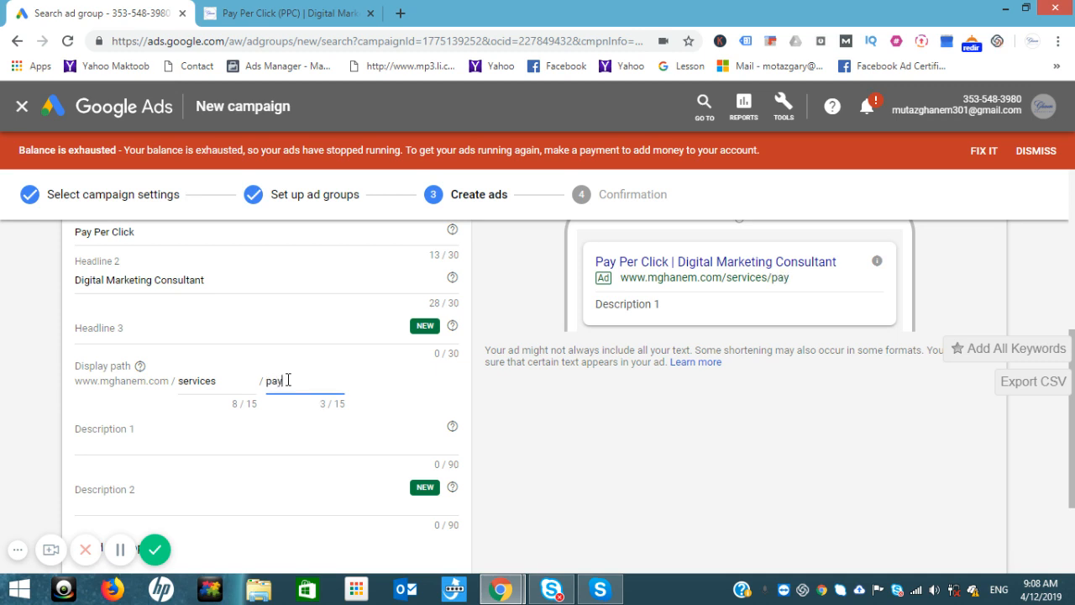
text(_pe)
text(_r)
text(r click)
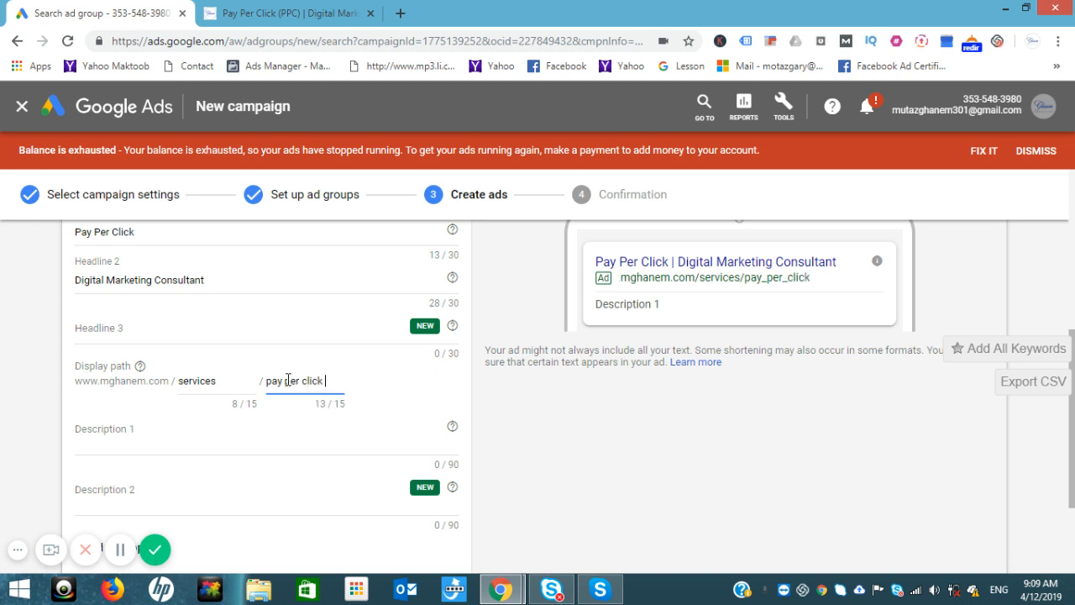
Step: Write Description 1 as 'improve your website through the search engine', fixing a typo
click(202, 441)
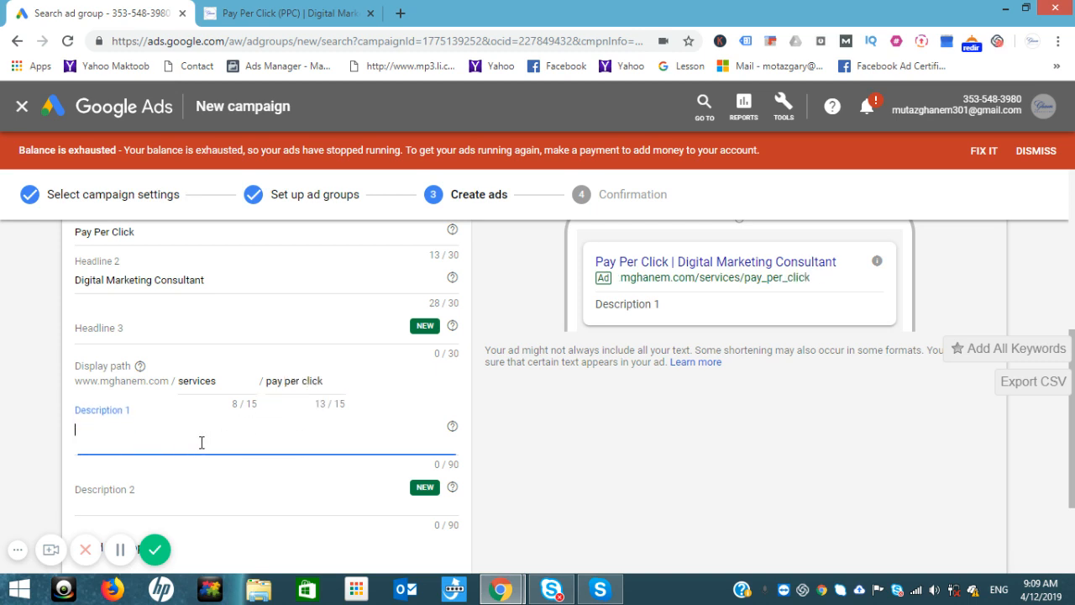
text(imp)
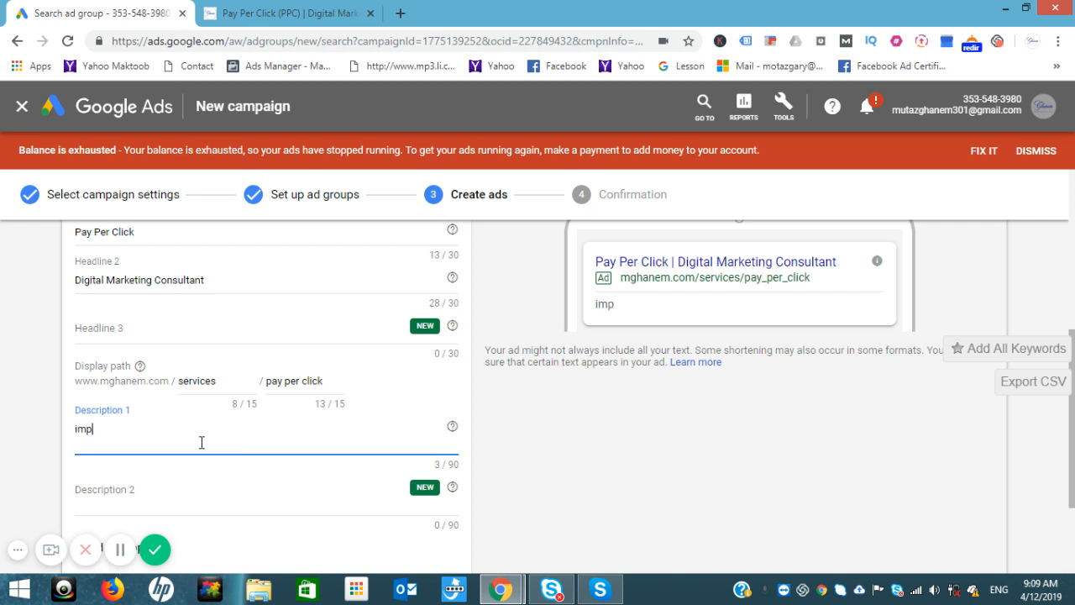
text(rove your)
text(websi)
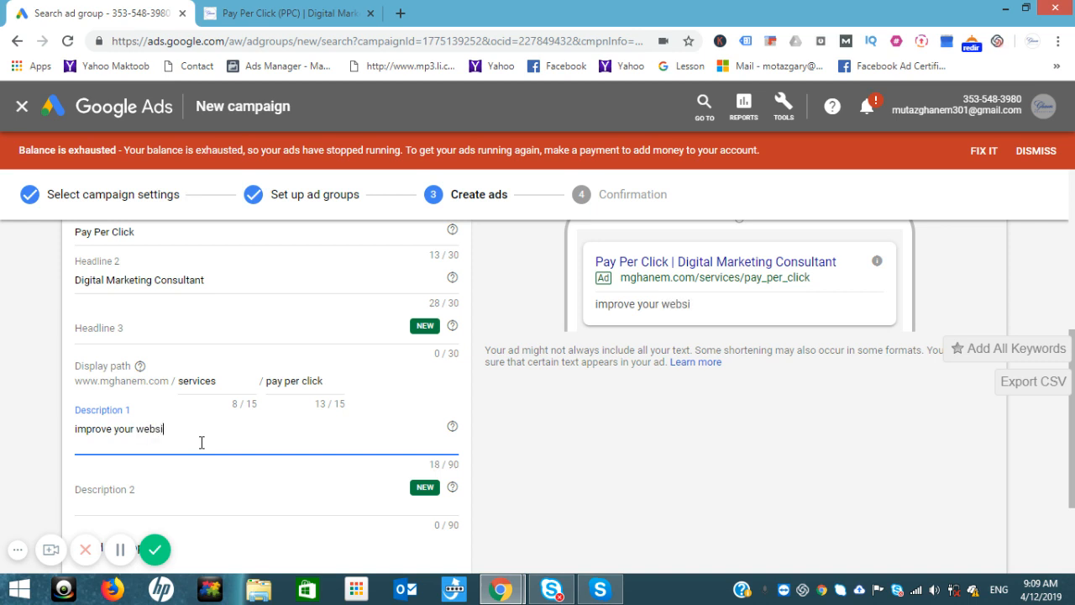
text(te thrpo)
key(Home)
click(206, 431)
key(BackSpace)
key(BackSpace)
text(ough the search)
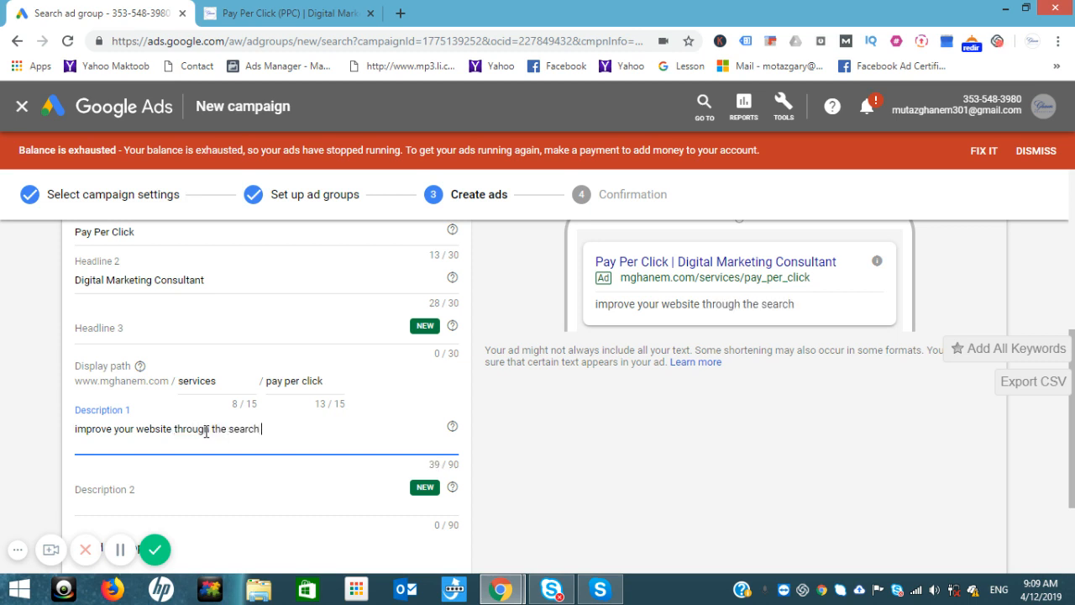
text( engine)
Step: Set Description 2 to 'learn more with ghanem marketing' and save the ad
click(152, 502)
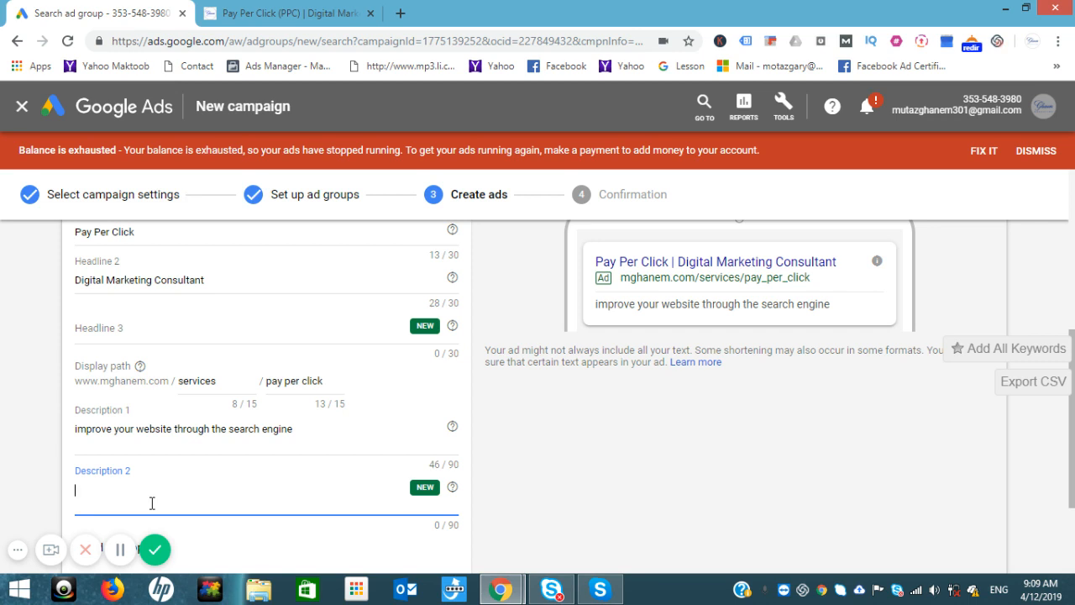
text(learn more with gh)
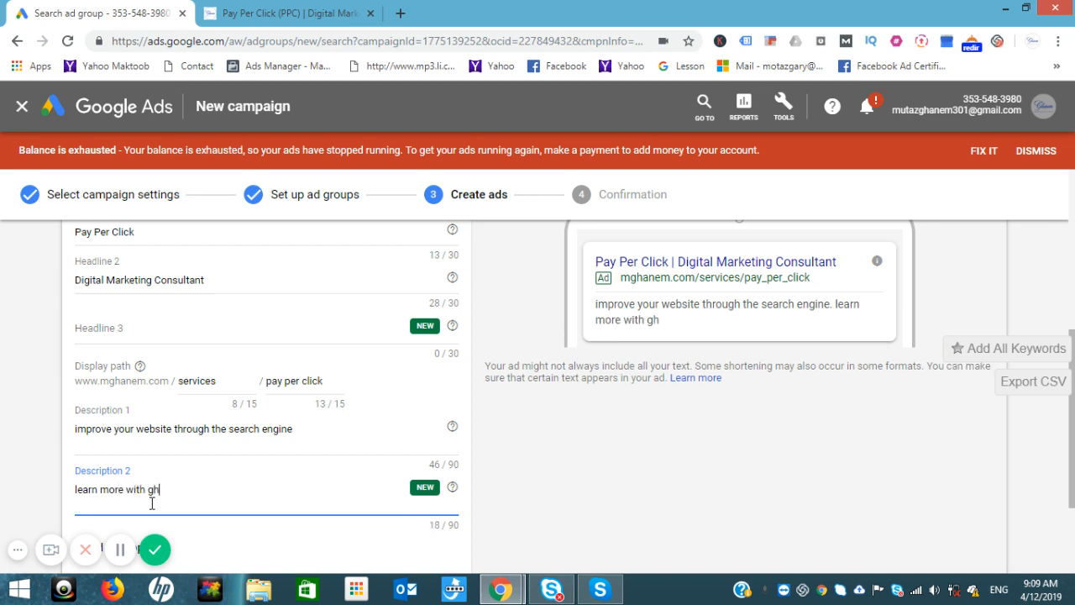
text(anem mar)
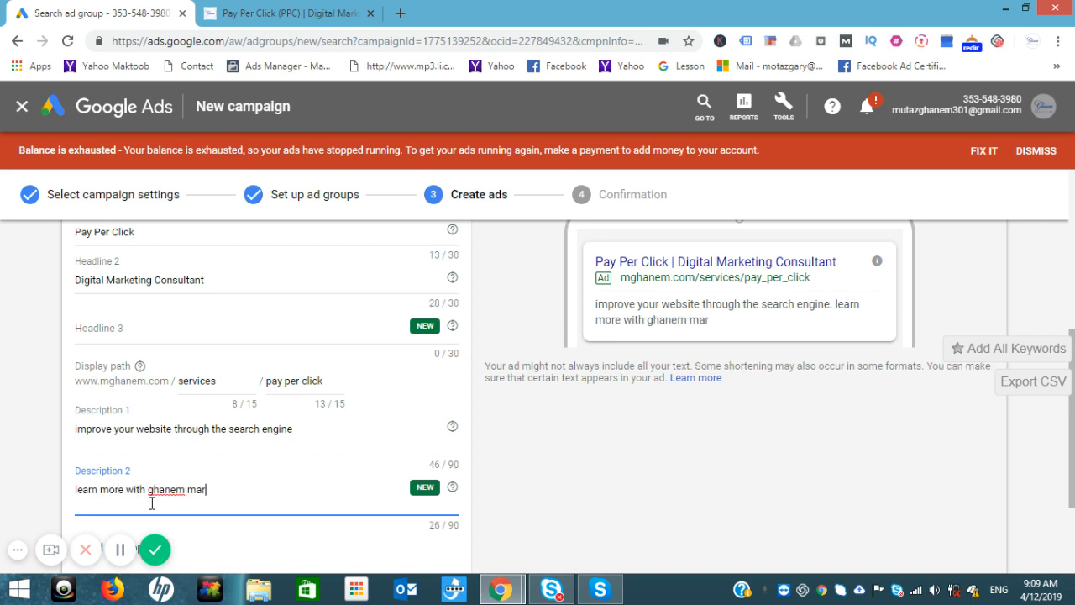
text(keting)
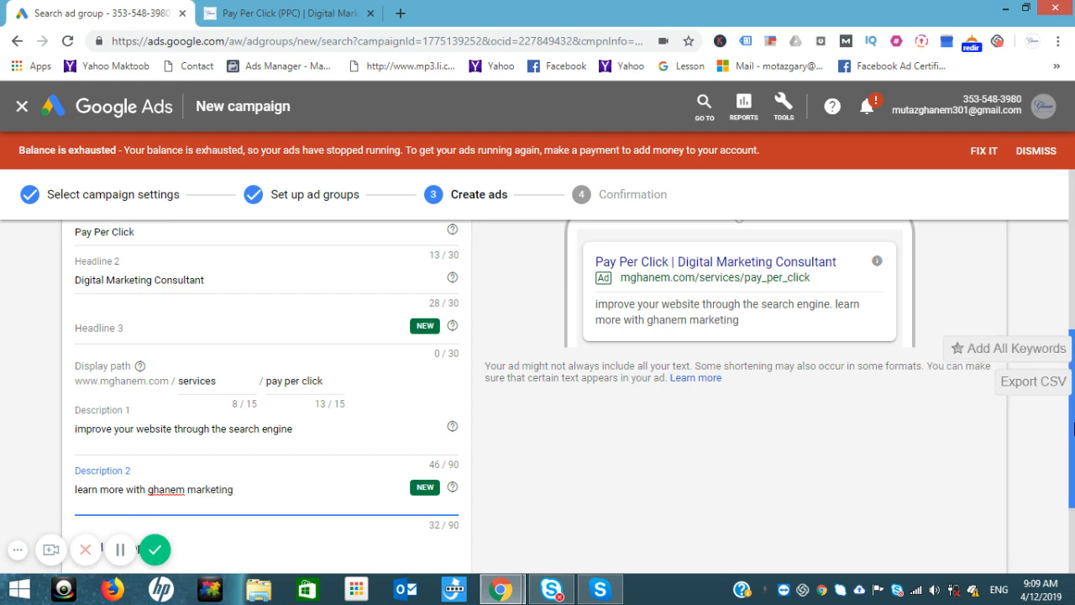
drag(1074, 426, 1074, 504)
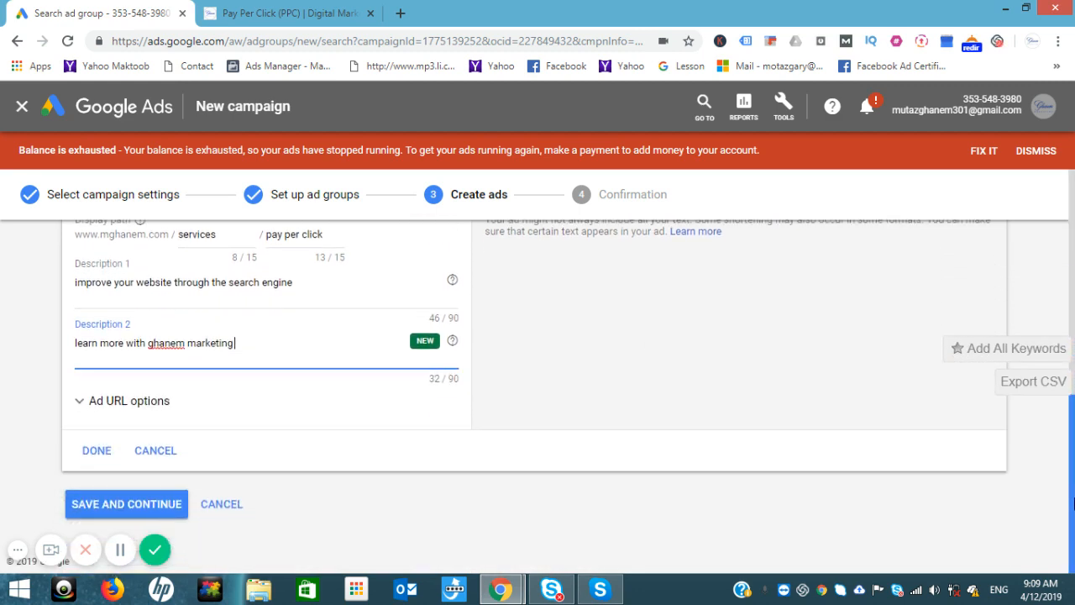
click(141, 504)
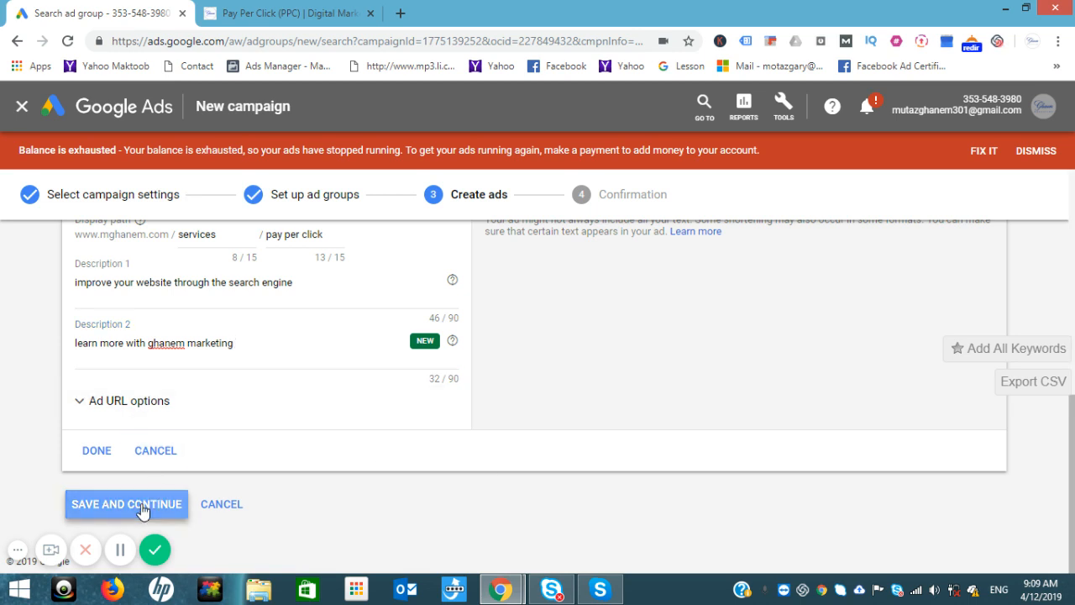